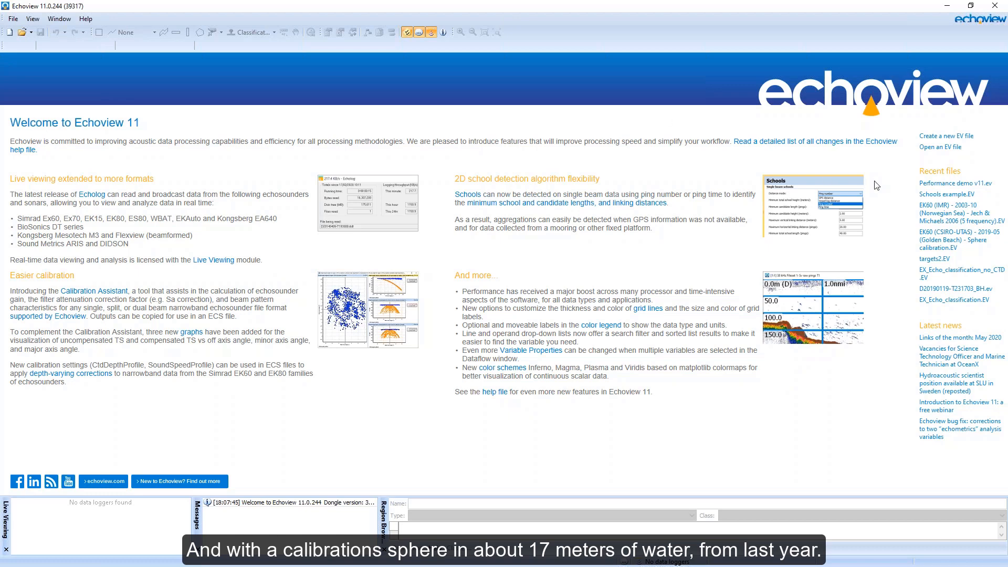
Create a new EV file and add the data file L0013-D20190506-T030836-EK60.raw from the Sphere calibration folder to Fileset 1.
{"action": "left_click", "coordinate": [956, 138]}
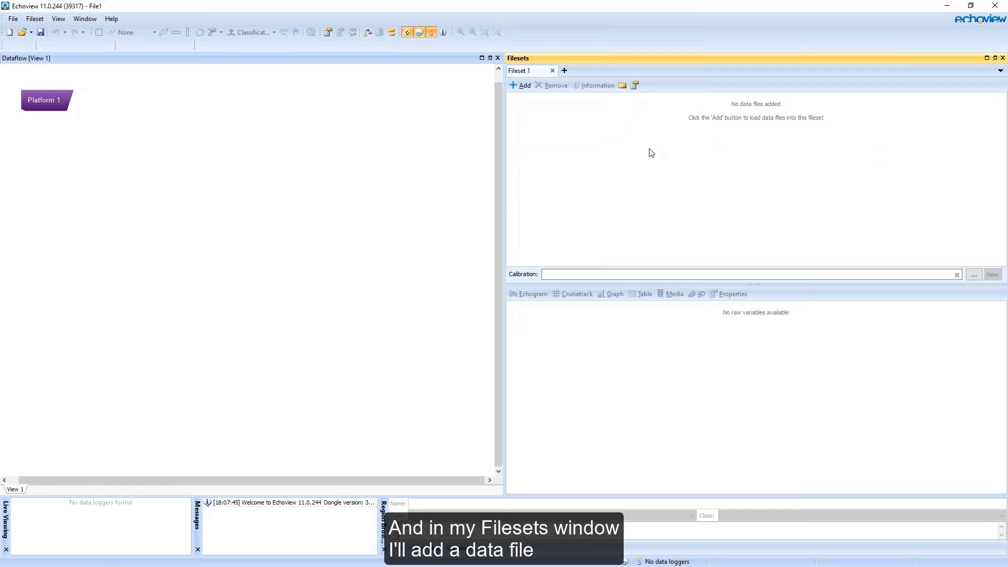
{"action": "left_click", "coordinate": [522, 87]}
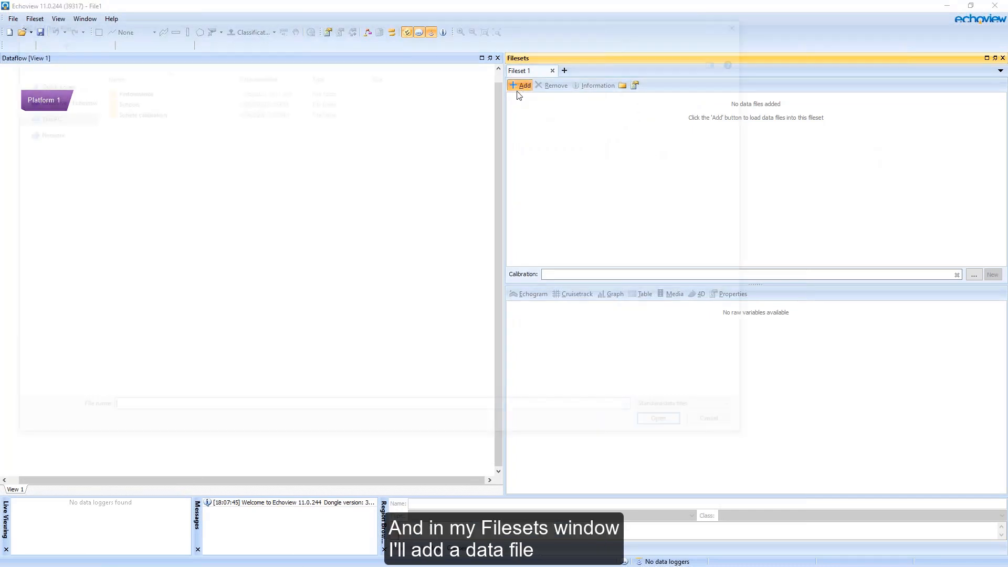
{"action": "double_click", "coordinate": [141, 111]}
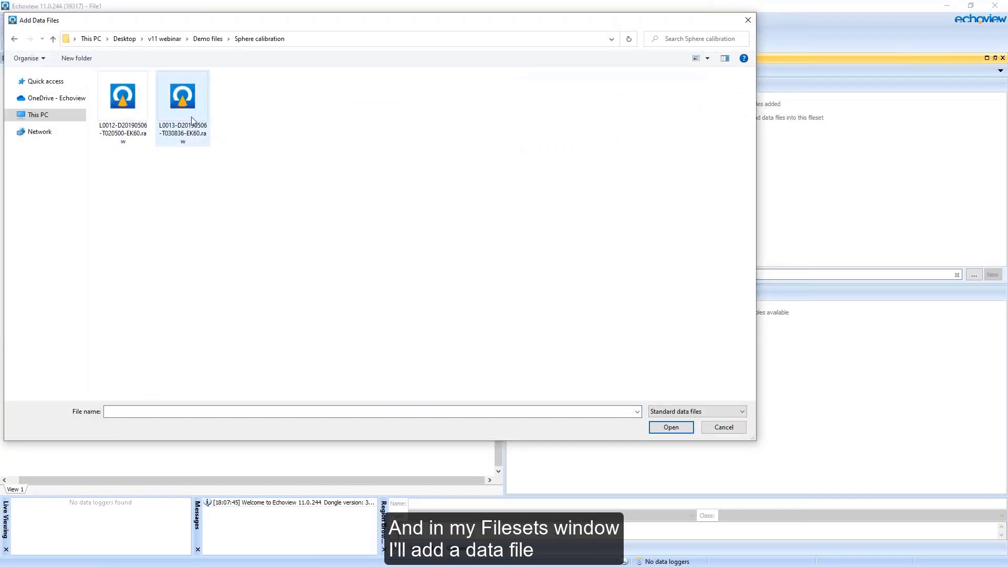
{"action": "double_click", "coordinate": [191, 116]}
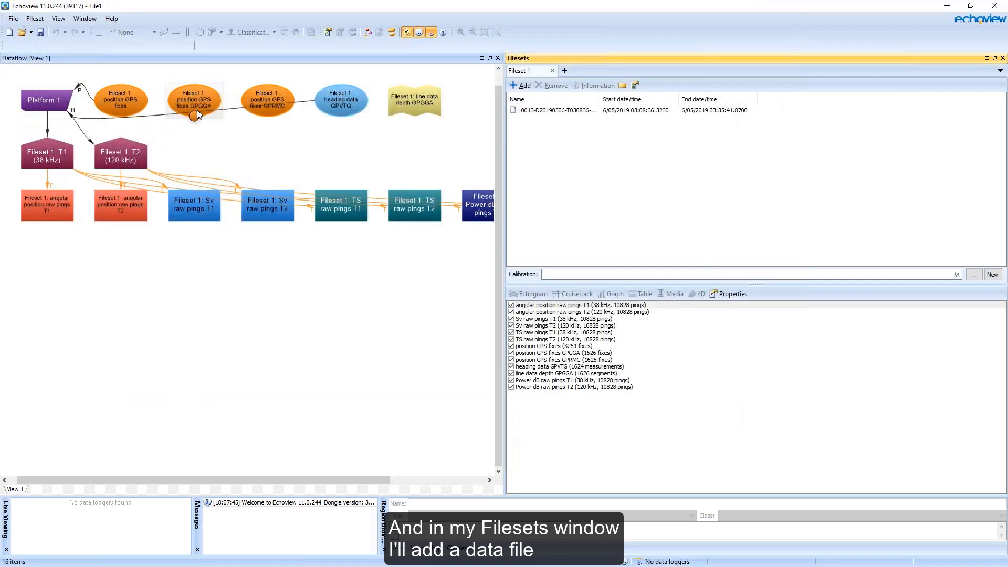
Automatically arrange the objects shown in the Dataflow view.
{"action": "left_click", "coordinate": [277, 278]}
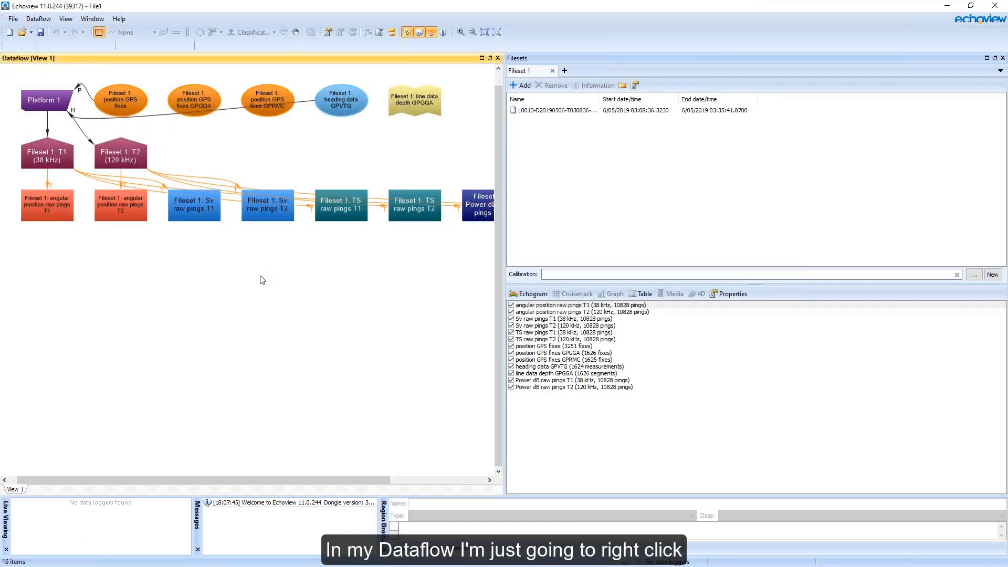
{"action": "right_click", "coordinate": [263, 280]}
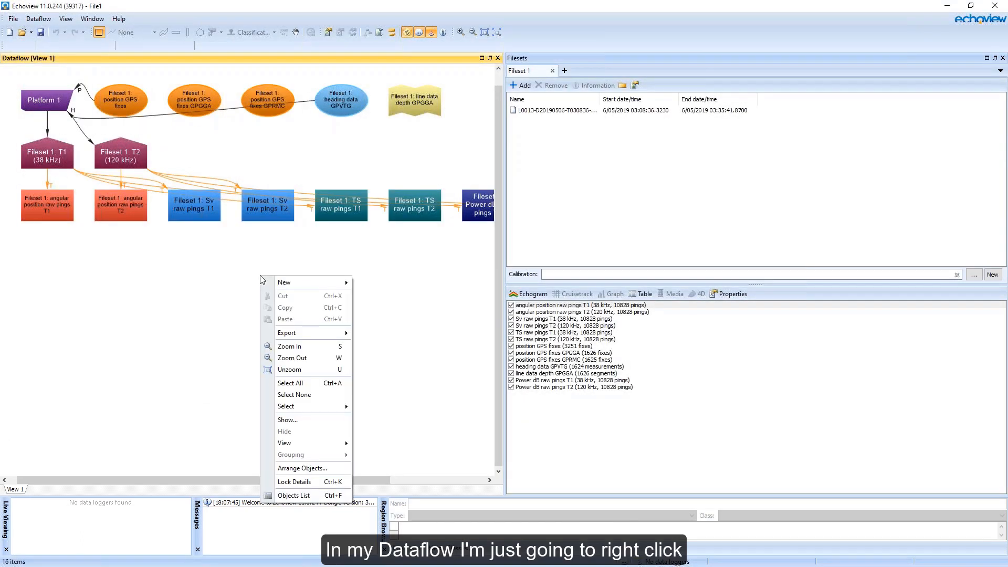
{"action": "left_click", "coordinate": [313, 469]}
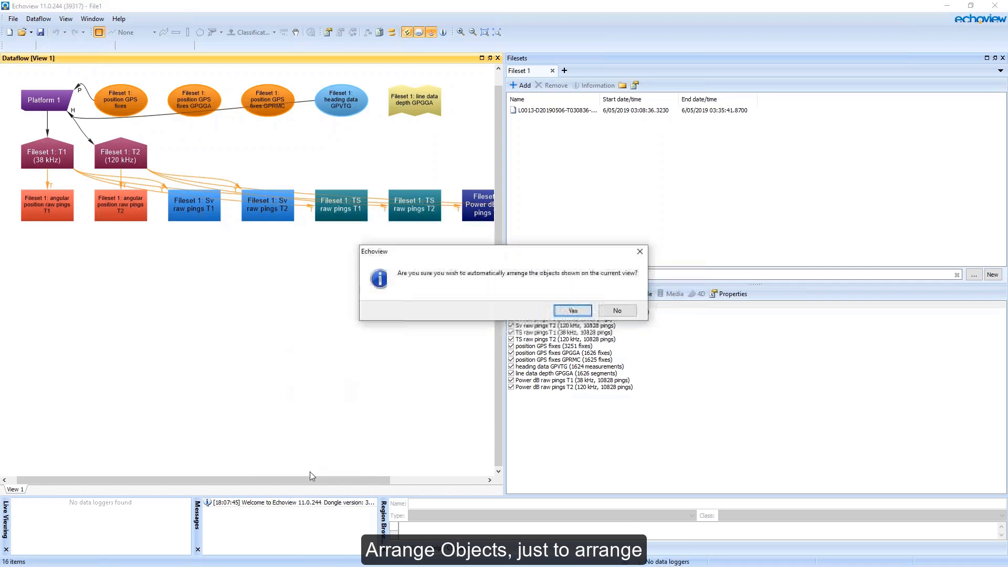
{"action": "left_click", "coordinate": [572, 311]}
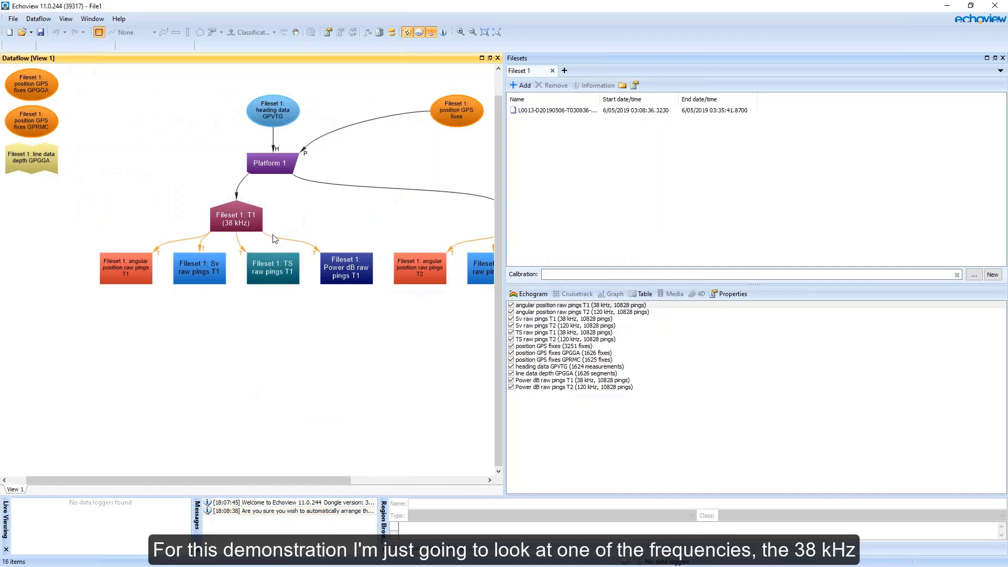
Open the 38 kHz TS raw pings T1 echogram and zoom it to its extents with the Filesets window closed.
{"action": "double_click", "coordinate": [282, 270]}
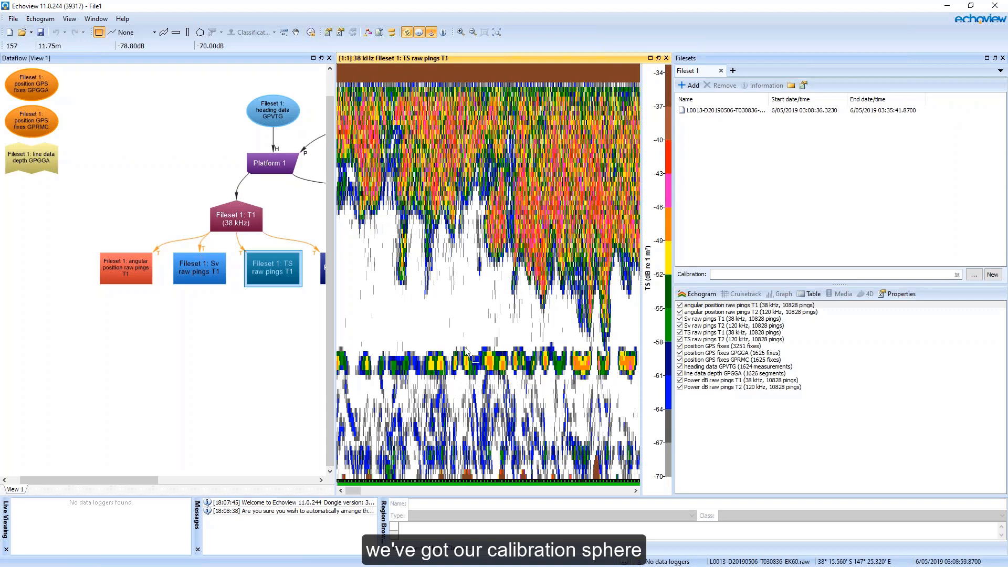
{"action": "scroll", "coordinate": [557, 366], "scroll_direction": "down", "scroll_amount": 2}
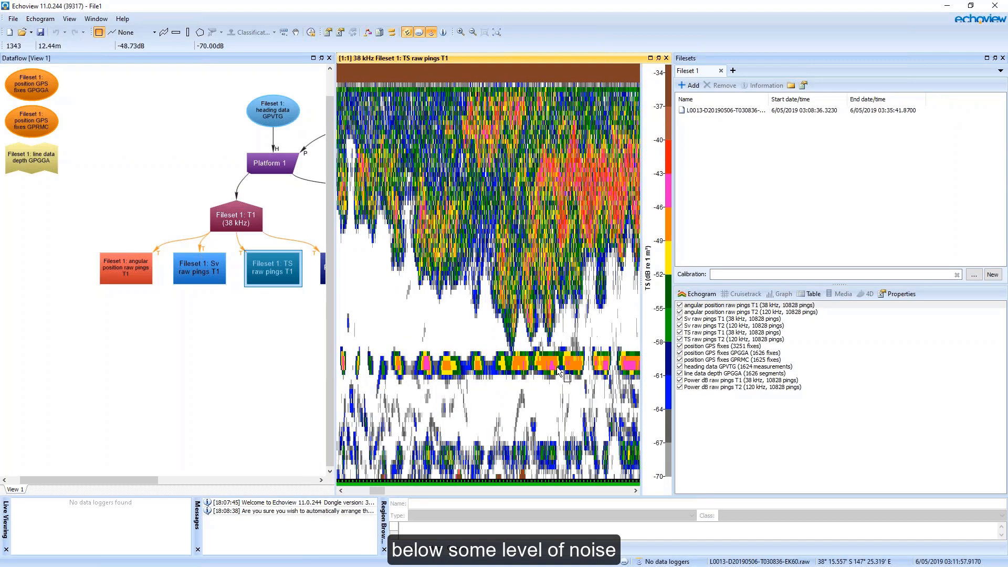
{"action": "scroll", "coordinate": [558, 370], "scroll_direction": "down", "scroll_amount": 3}
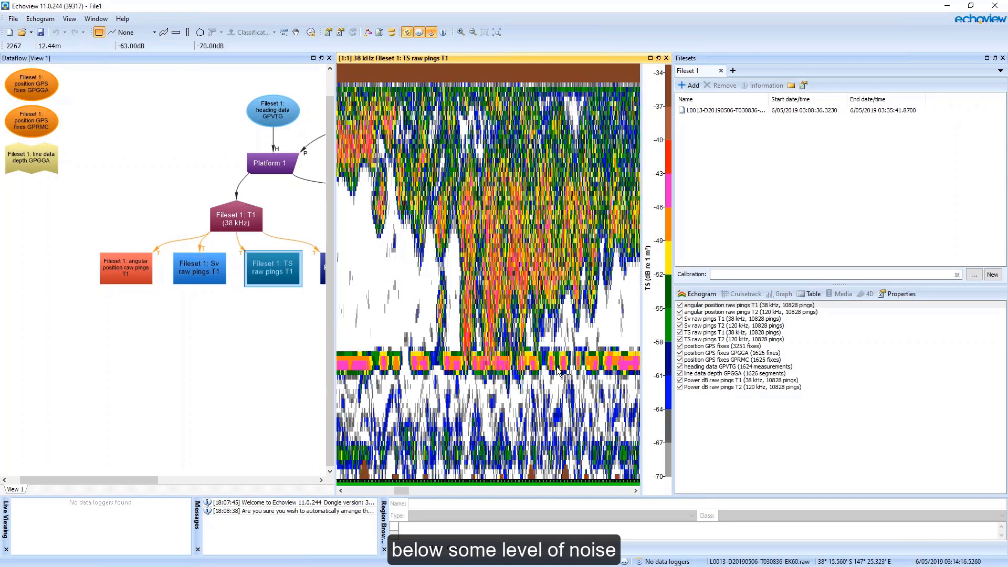
{"action": "scroll", "coordinate": [558, 370], "scroll_direction": "down", "scroll_amount": 3}
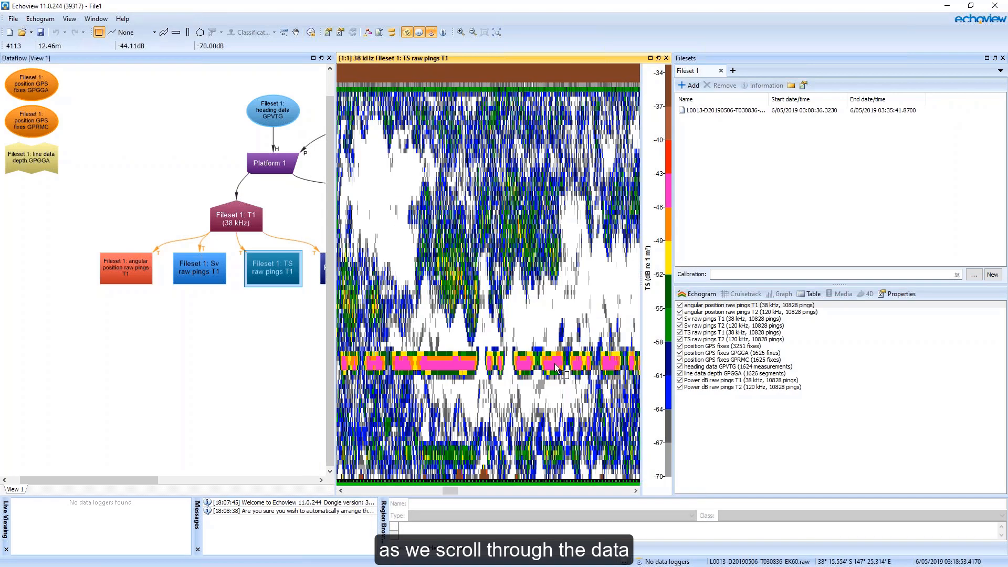
{"action": "left_click", "coordinate": [1003, 59]}
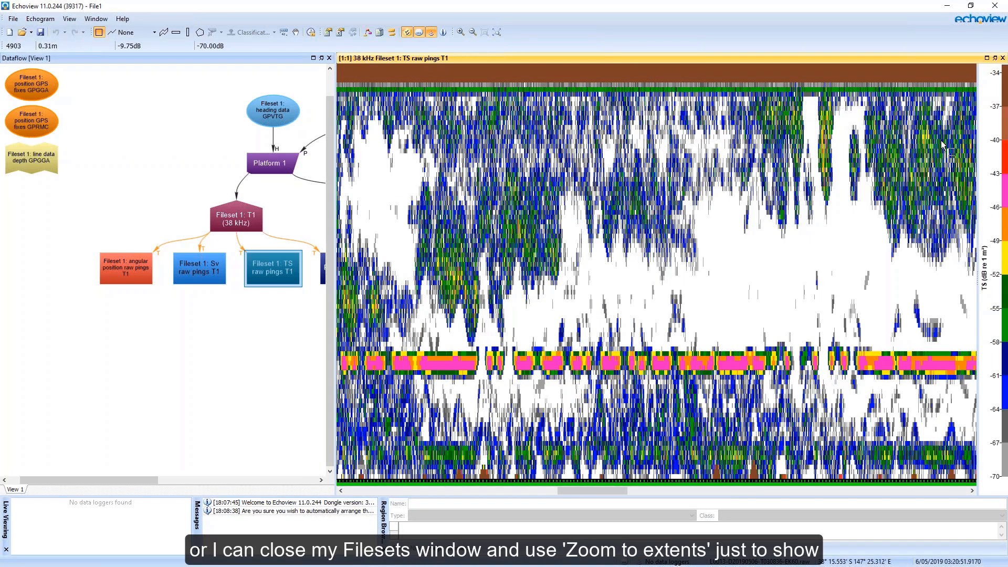
{"action": "left_click", "coordinate": [498, 33]}
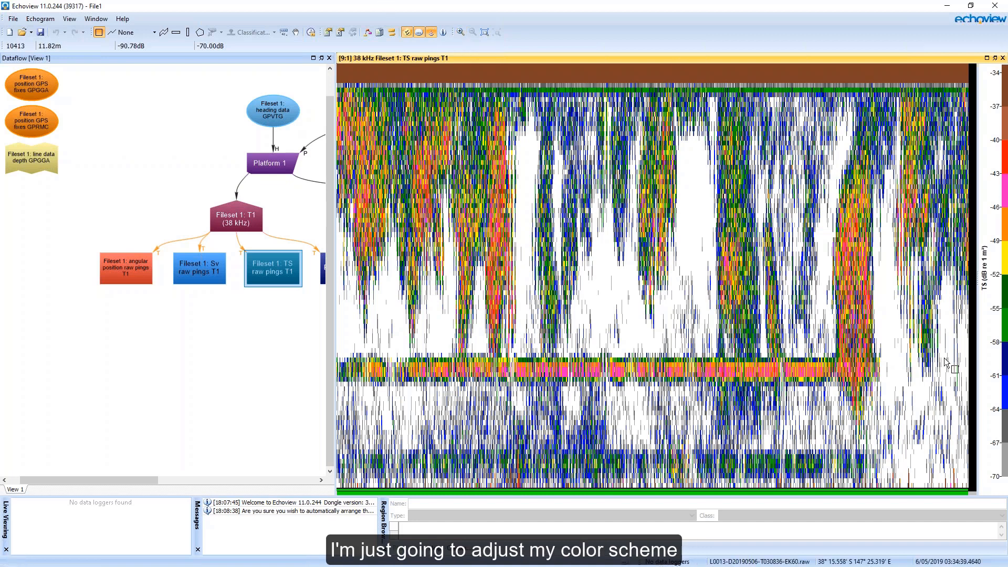
Set the echogram's color display minimum to -100 dB and its display range to 100 dB.
{"action": "right_click", "coordinate": [1003, 316]}
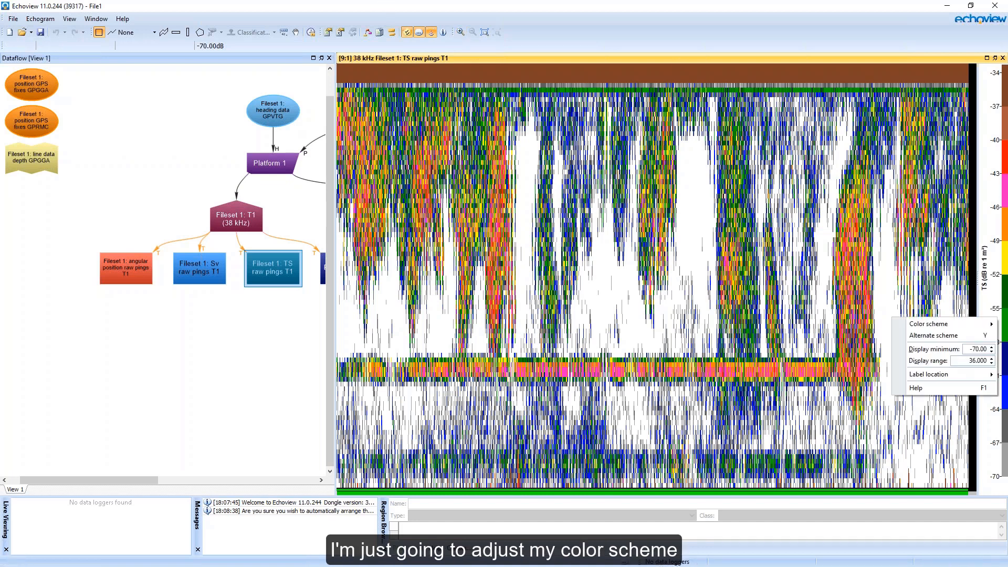
{"action": "left_click", "coordinate": [983, 349]}
{"action": "type", "text": "-1"}
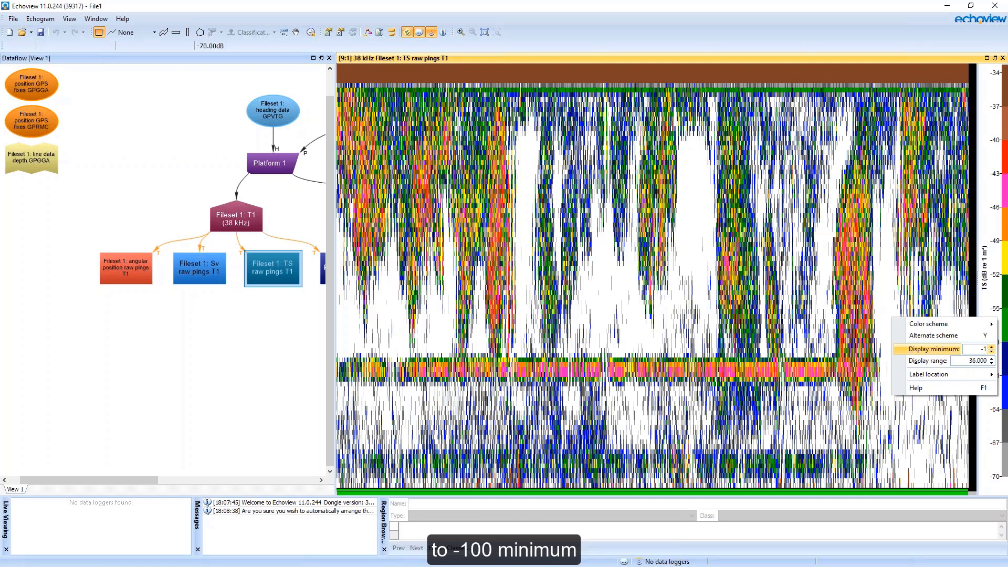
{"action": "key", "text": "Return"}
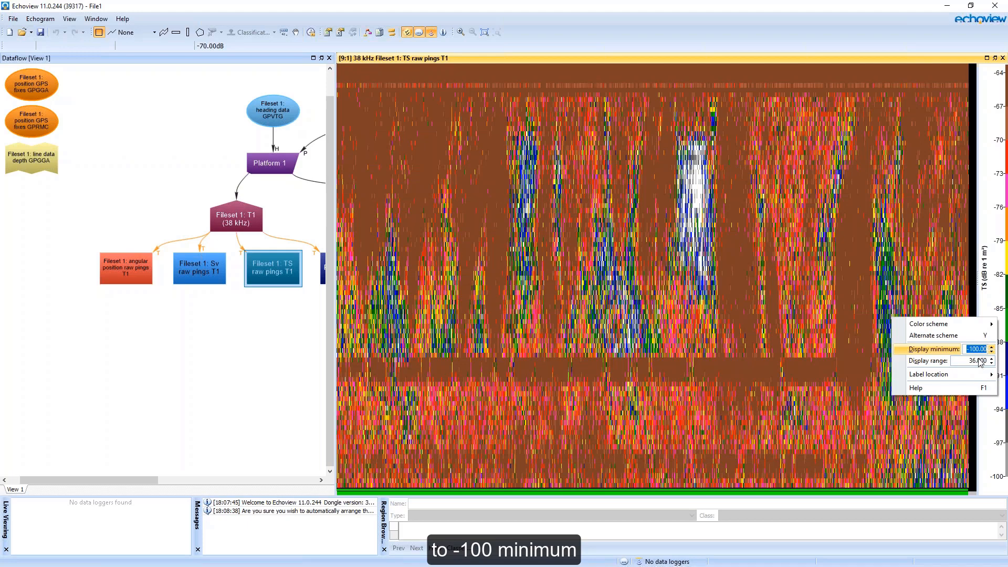
{"action": "left_click", "coordinate": [979, 361]}
{"action": "type", "text": "1"}
{"action": "key", "text": "Return"}
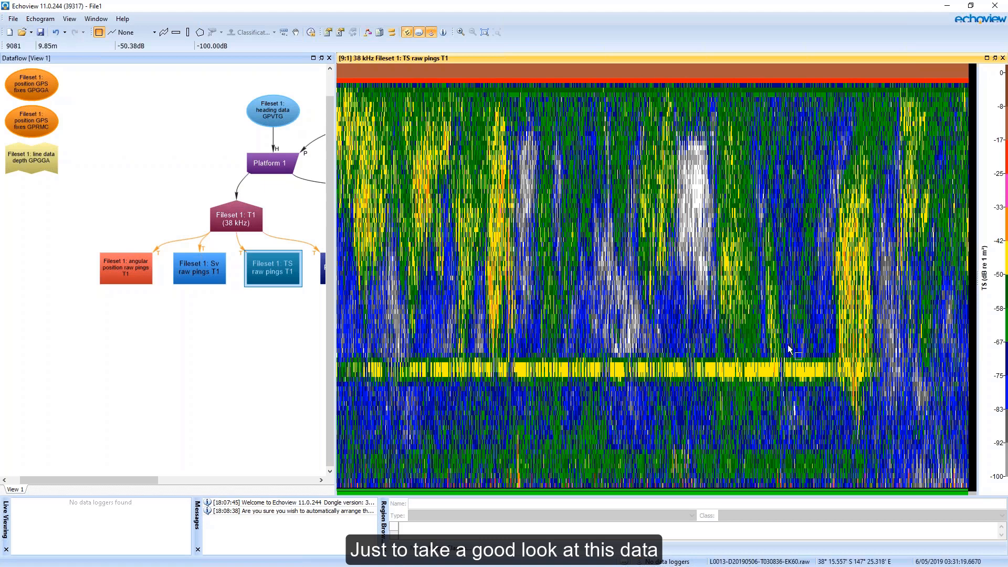
Reopen the Filesets window and assign EK60 (CSIRO-UTAS) - 2019-05 (Golden Beach).ecs as the fileset's calibration supplement file.
{"action": "left_click_drag", "start_coordinate": [338, 396], "coordinate": [410, 387]}
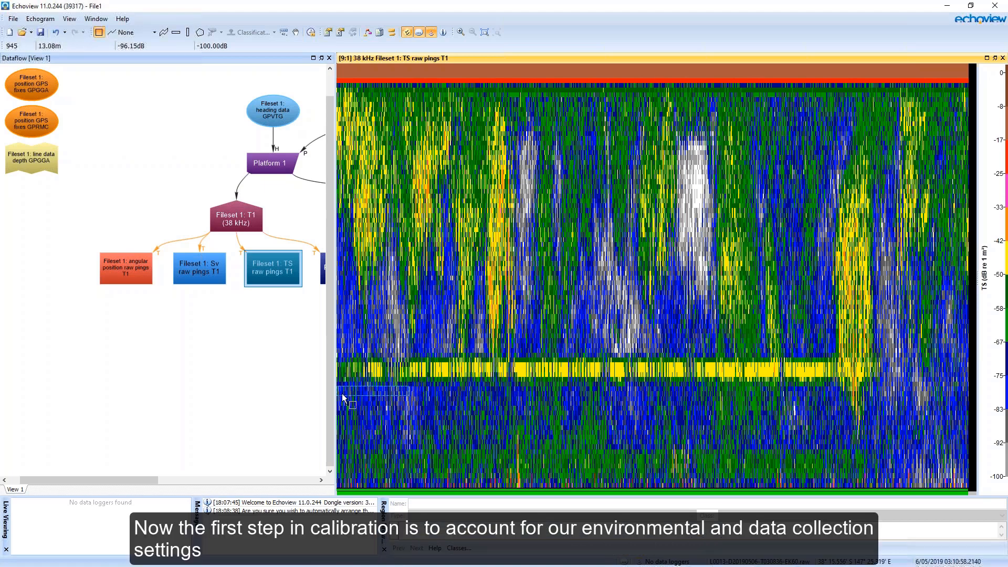
{"action": "left_click", "coordinate": [290, 395]}
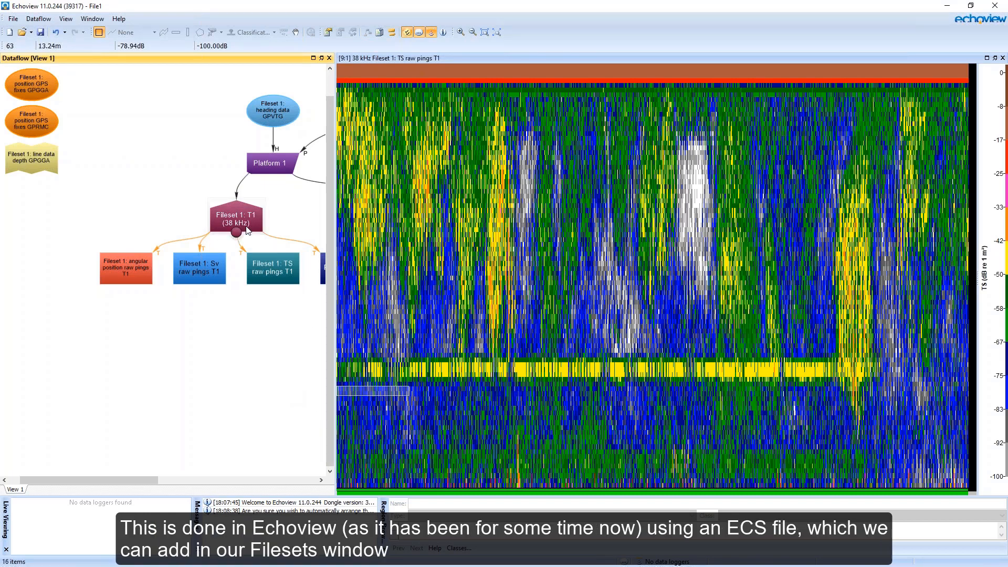
{"action": "key", "text": "F12"}
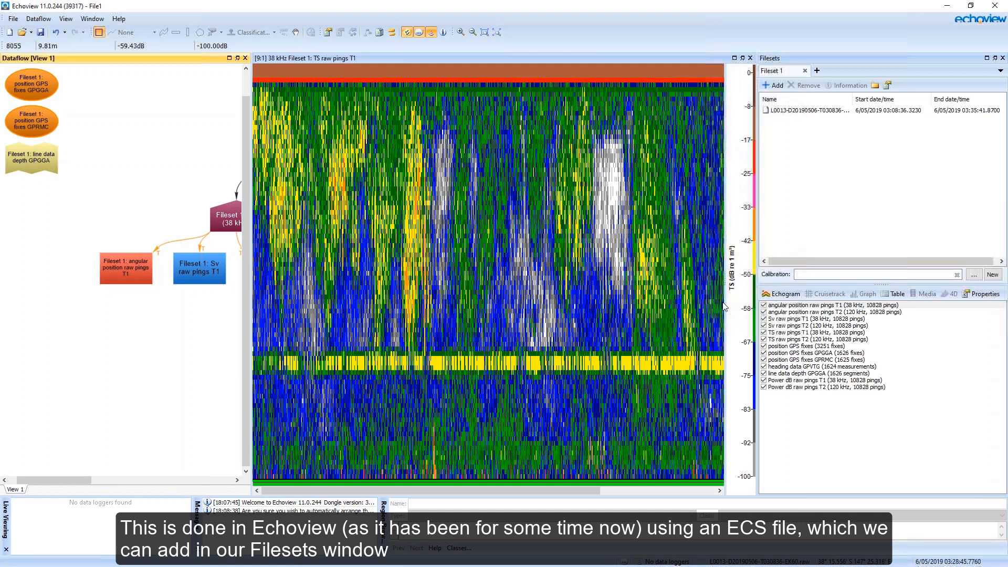
{"action": "left_click", "coordinate": [942, 273]}
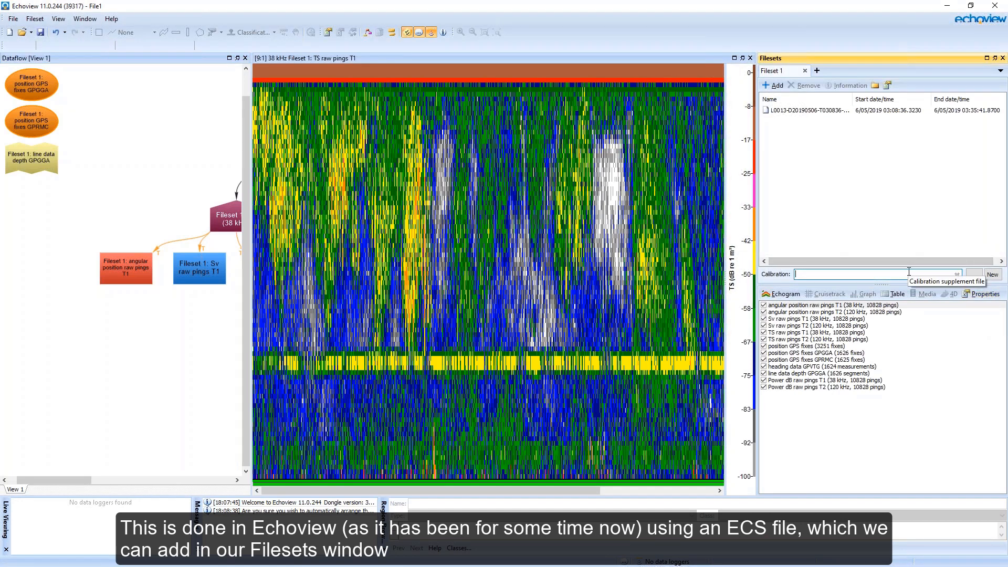
{"action": "left_click", "coordinate": [974, 274]}
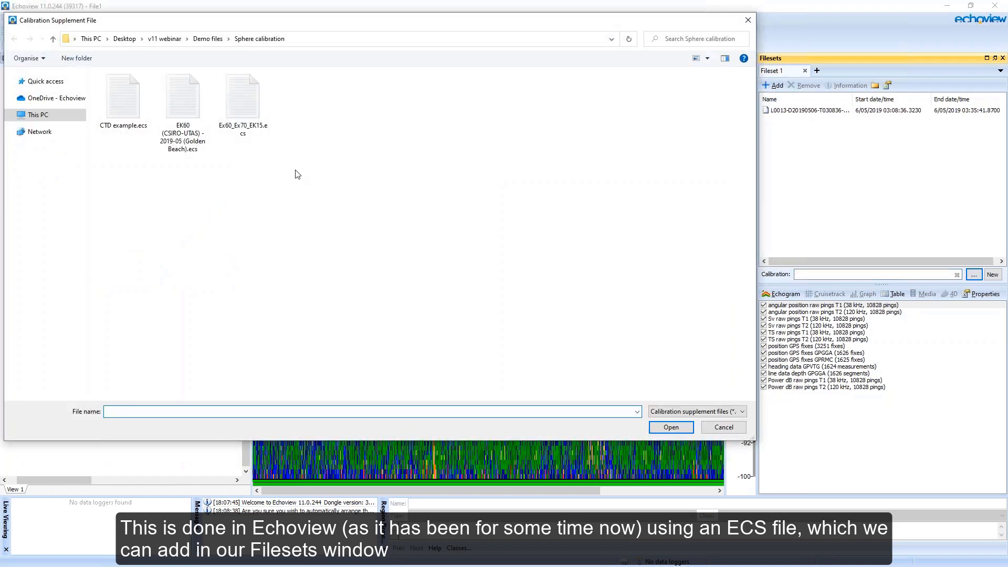
{"action": "double_click", "coordinate": [183, 140]}
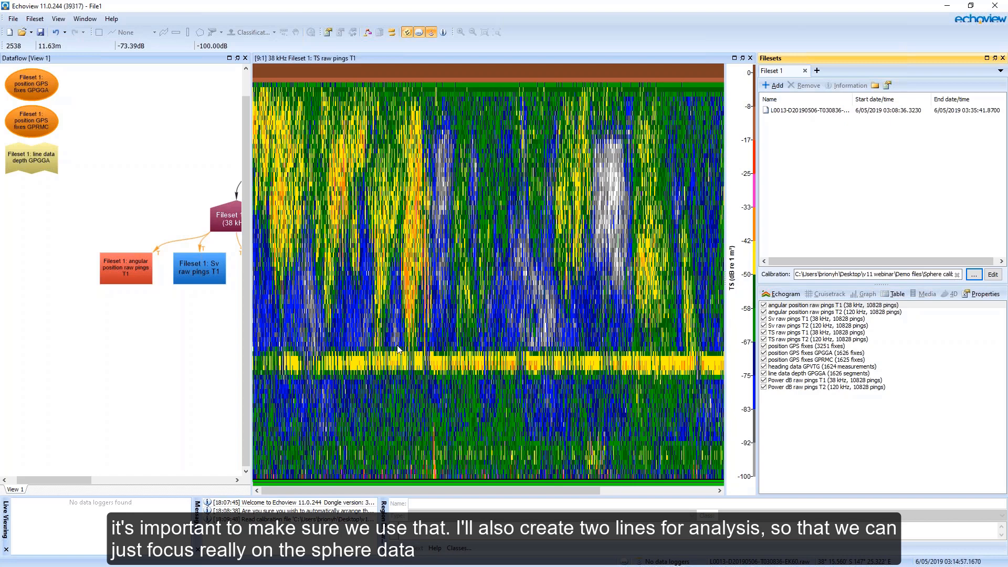
Start a new virtual line in the Dataflow with the Fixed depth operator.
{"action": "left_click", "coordinate": [527, 326]}
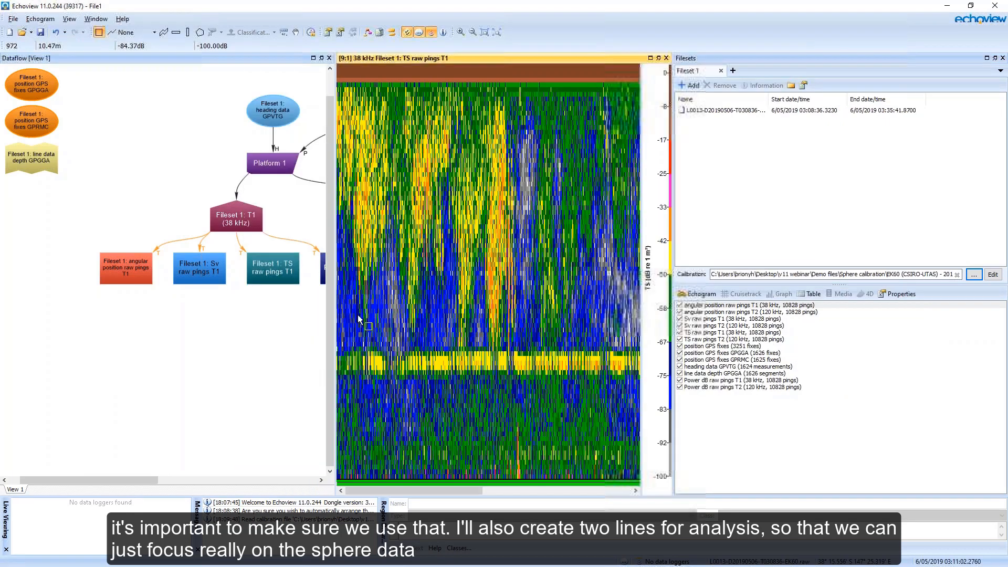
{"action": "left_click", "coordinate": [210, 332]}
{"action": "right_click", "coordinate": [158, 328]}
{"action": "mouse_move", "coordinate": [194, 329]}
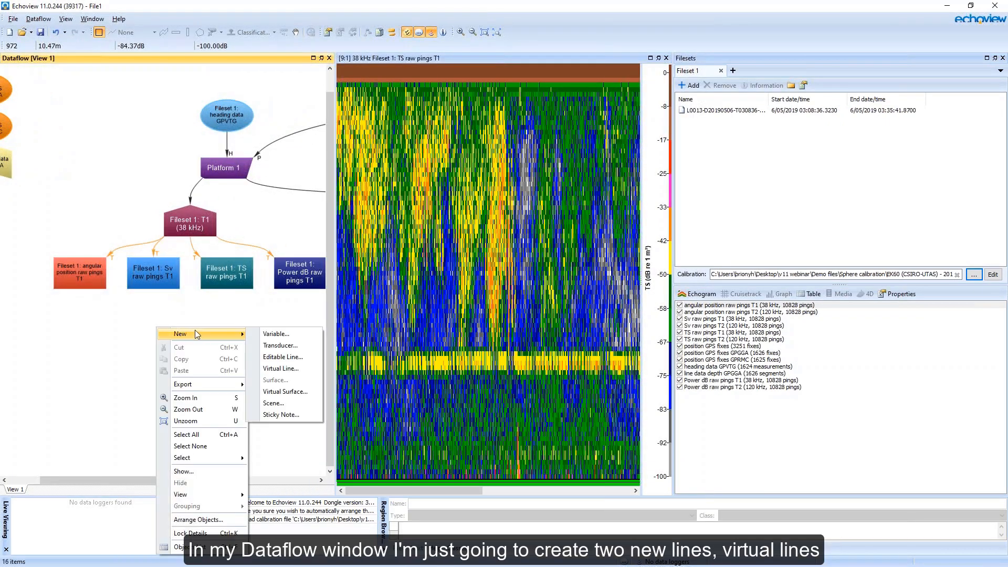
{"action": "left_click", "coordinate": [281, 368]}
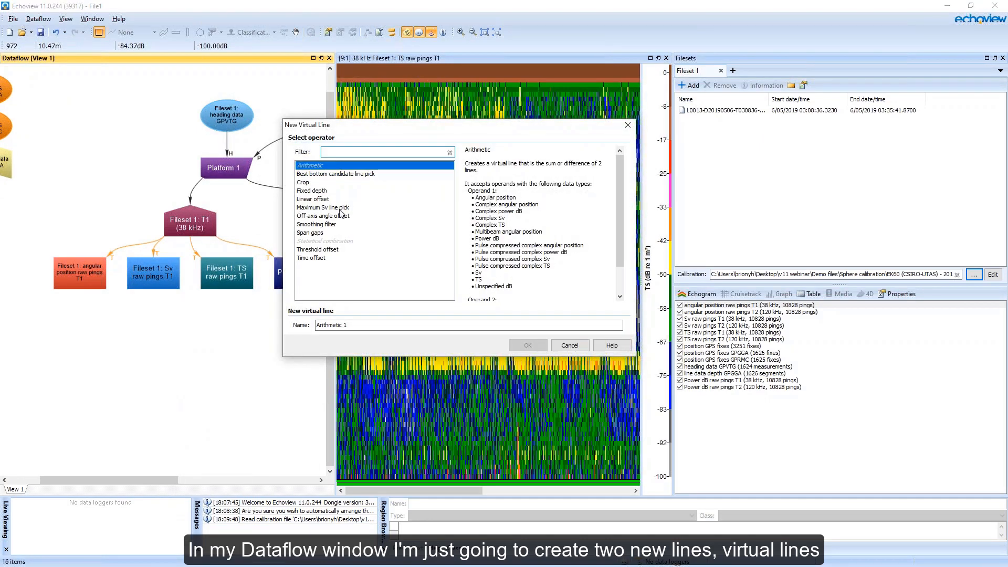
{"action": "left_click", "coordinate": [326, 191]}
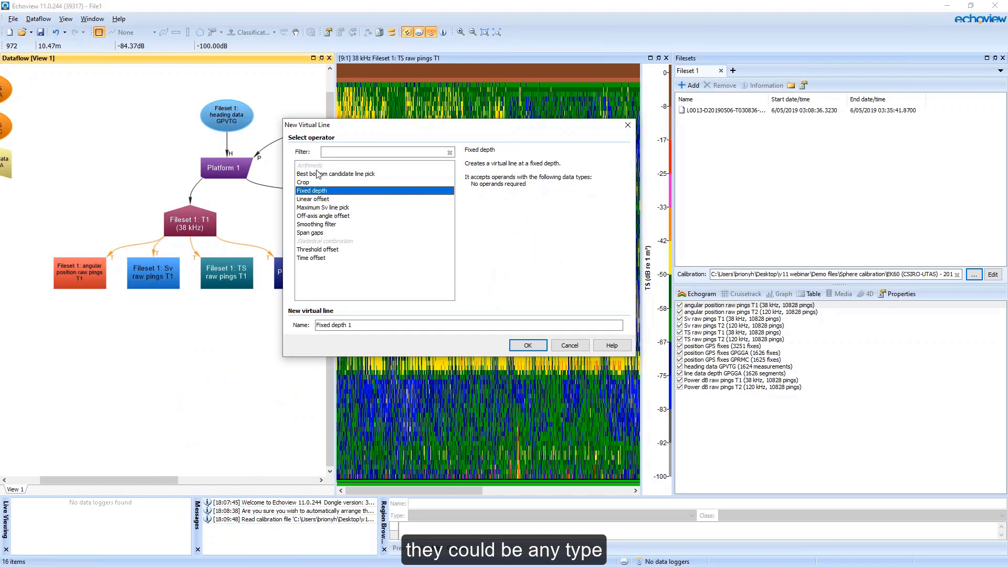
{"action": "left_click", "coordinate": [527, 345]}
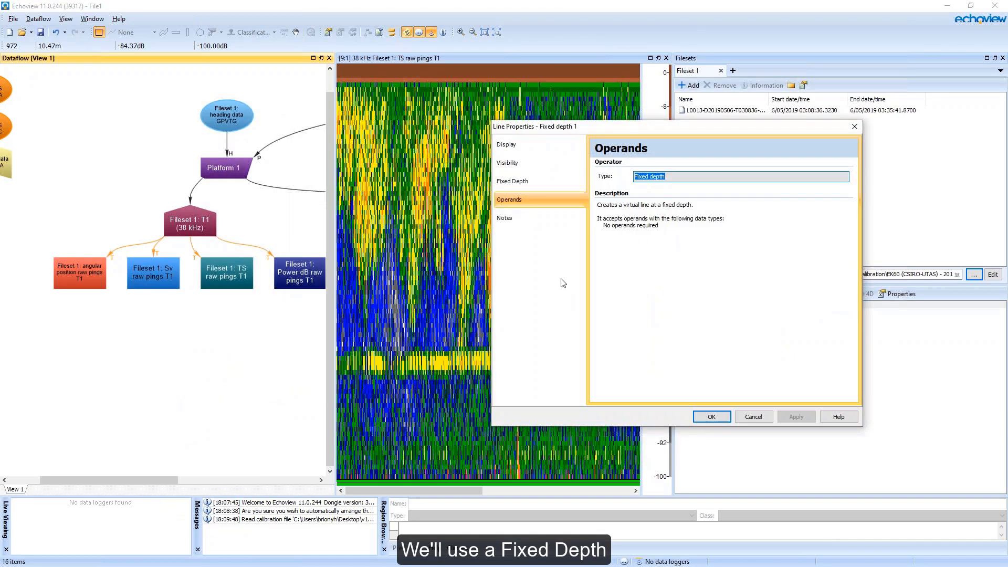
Name the new virtual line "Above sphere" and set its fixed depth to 11 m.
{"action": "left_click", "coordinate": [505, 218]}
{"action": "type", "text": "Above sphere"}
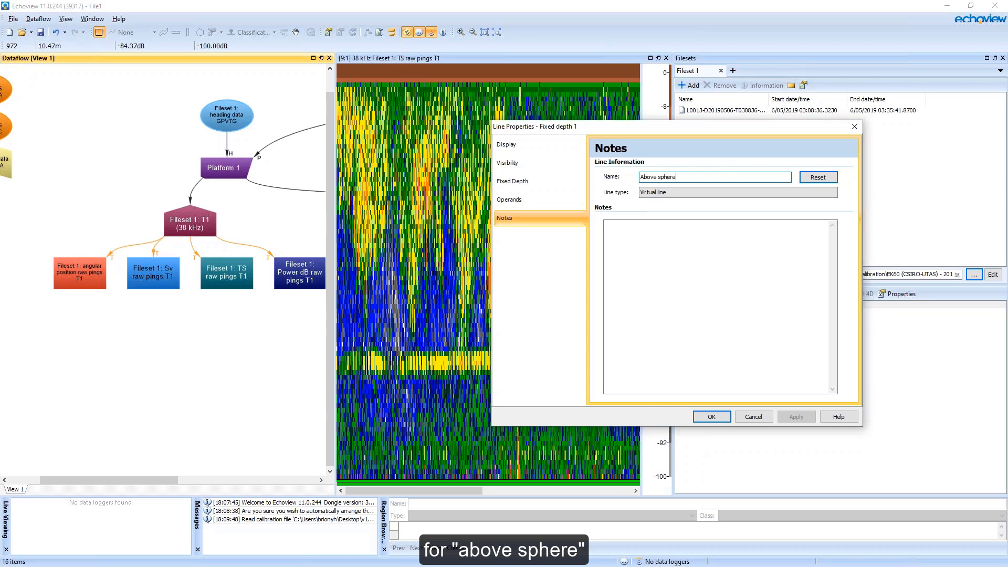
{"action": "left_click", "coordinate": [520, 180]}
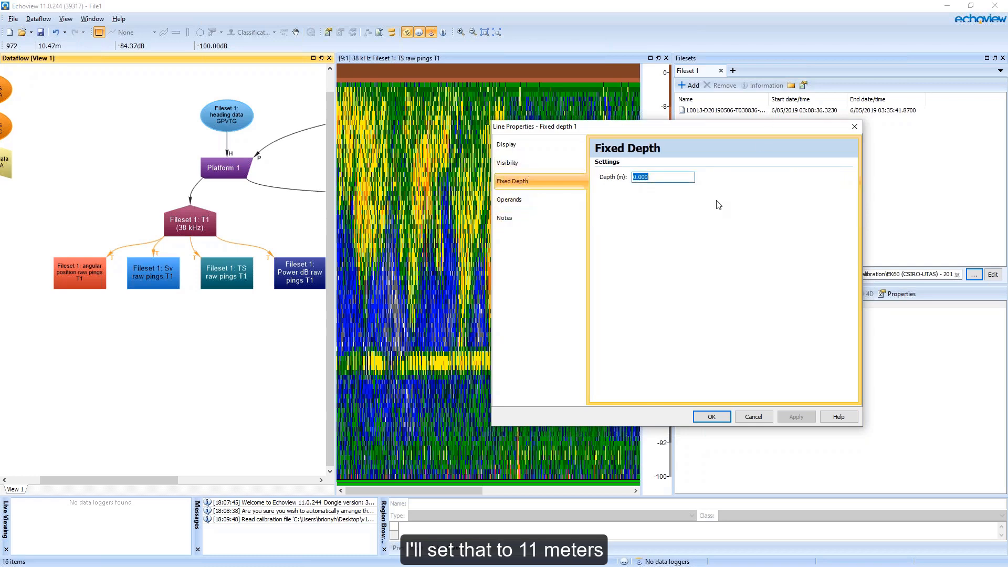
{"action": "type", "text": "11"}
{"action": "left_click", "coordinate": [713, 417]}
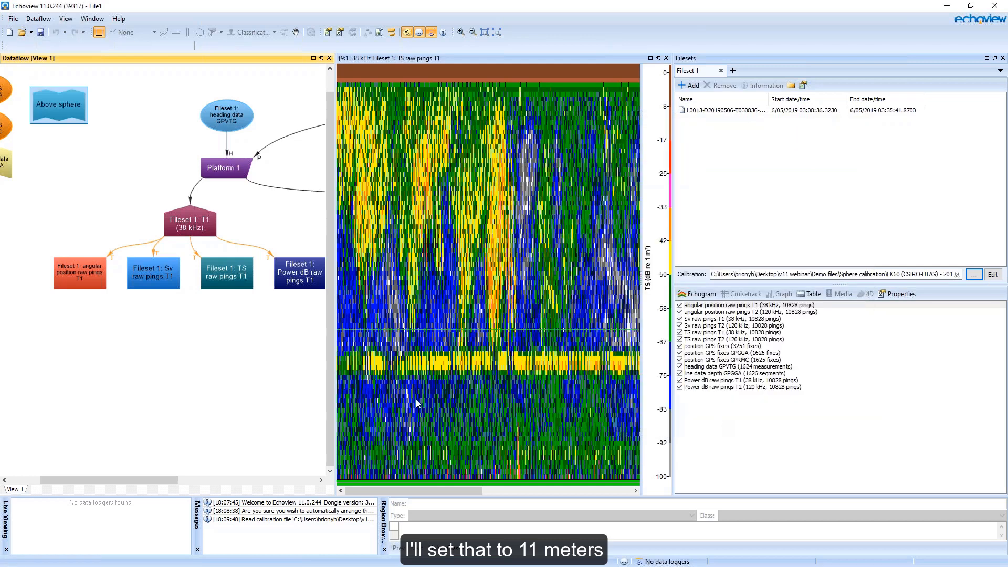
Start a second virtual line in the Dataflow, also using the Fixed depth operator.
{"action": "right_click", "coordinate": [152, 353]}
{"action": "mouse_move", "coordinate": [189, 49]}
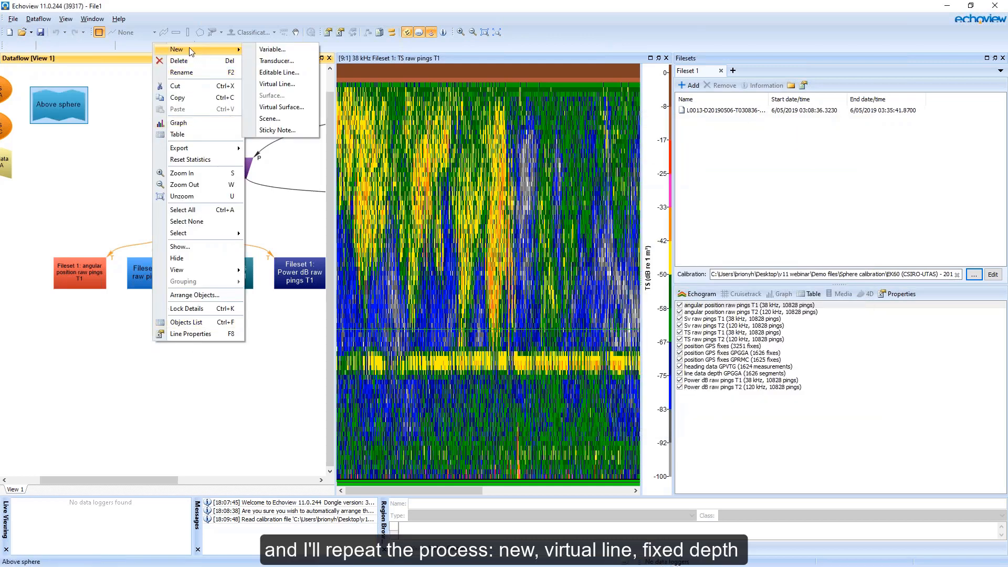
{"action": "left_click", "coordinate": [277, 84]}
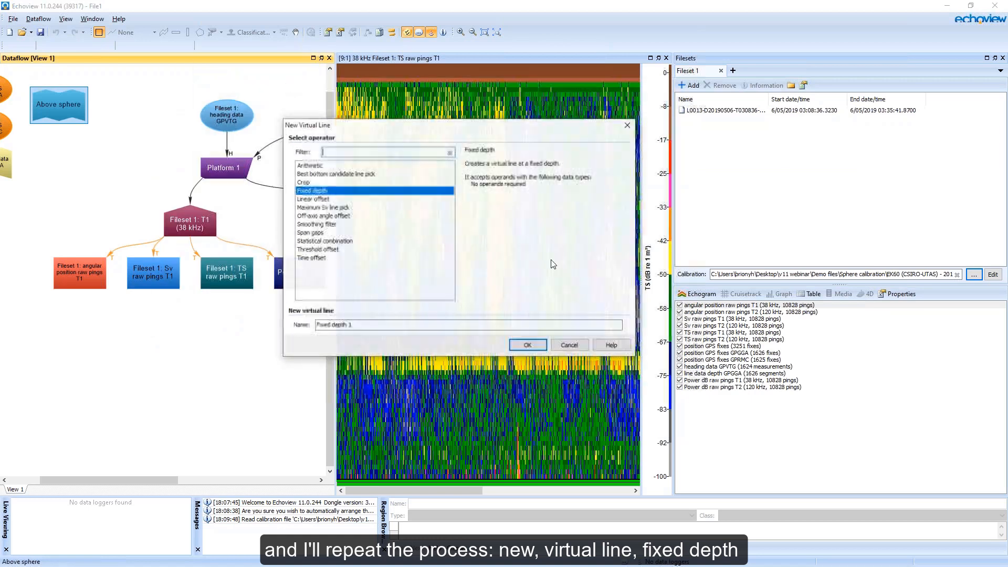
{"action": "left_click", "coordinate": [527, 345]}
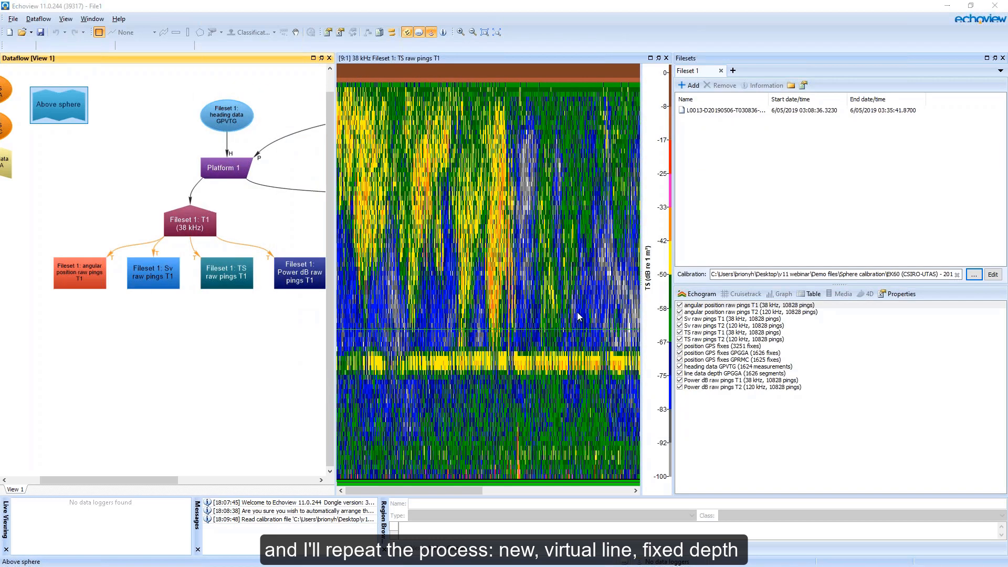
Name the second virtual line "Below sphere" and set its fixed depth to 13 m.
{"action": "type", "text": "Below sphere"}
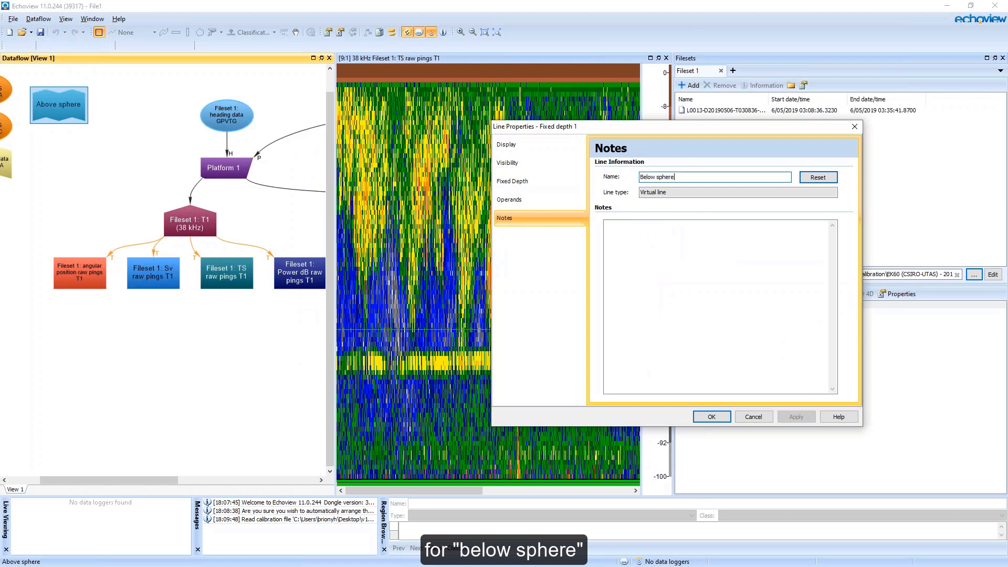
{"action": "left_click", "coordinate": [512, 181]}
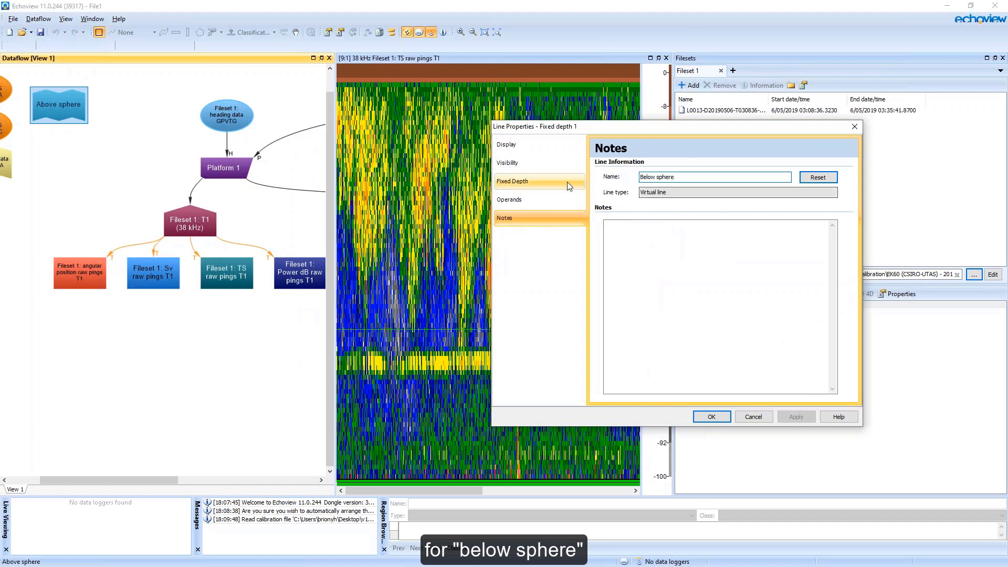
{"action": "type", "text": "13"}
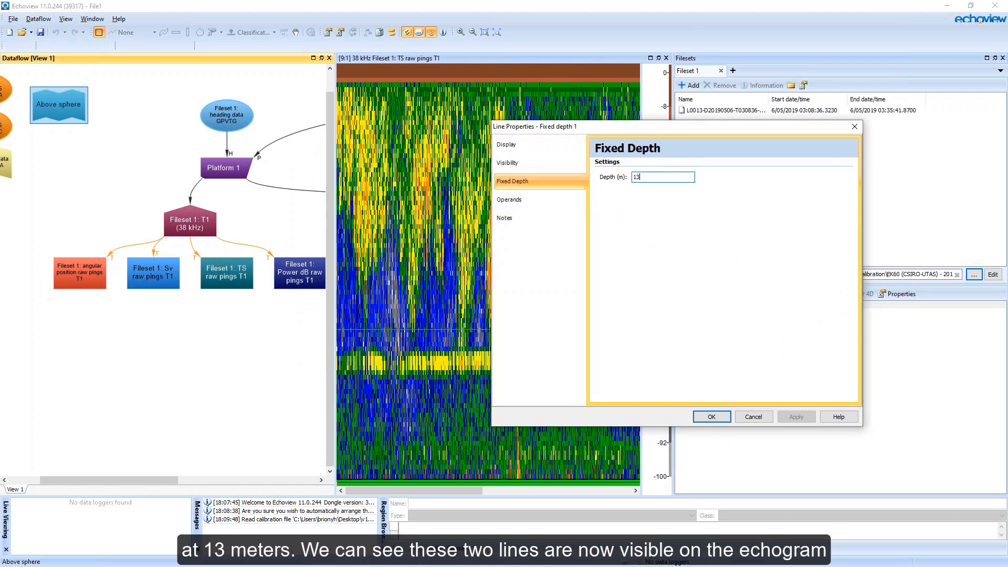
{"action": "key", "text": "Return"}
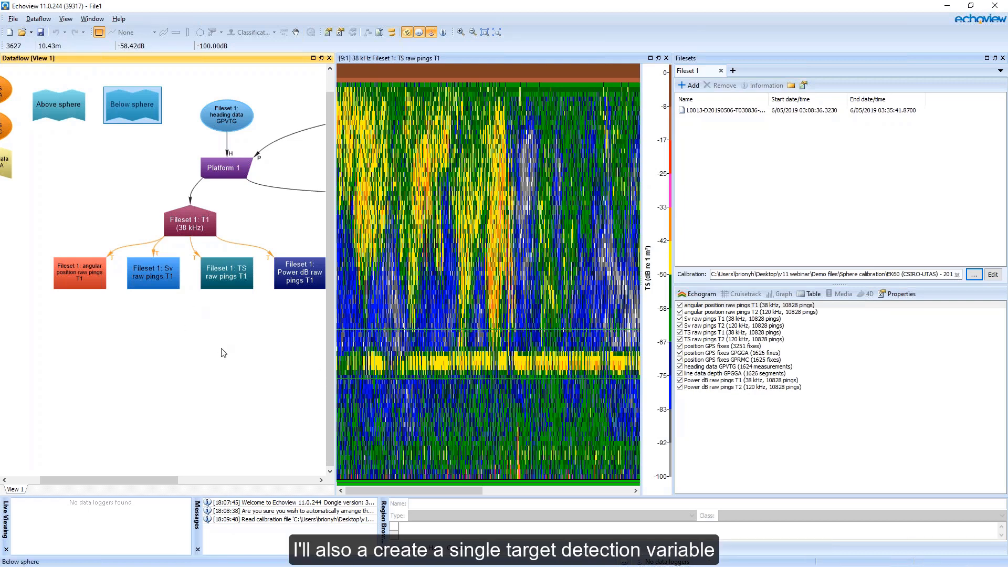
Add a new variable in the Dataflow using the Single target detection - split beam (method 2) operator, keeping its default settings and operands.
{"action": "right_click", "coordinate": [224, 353]}
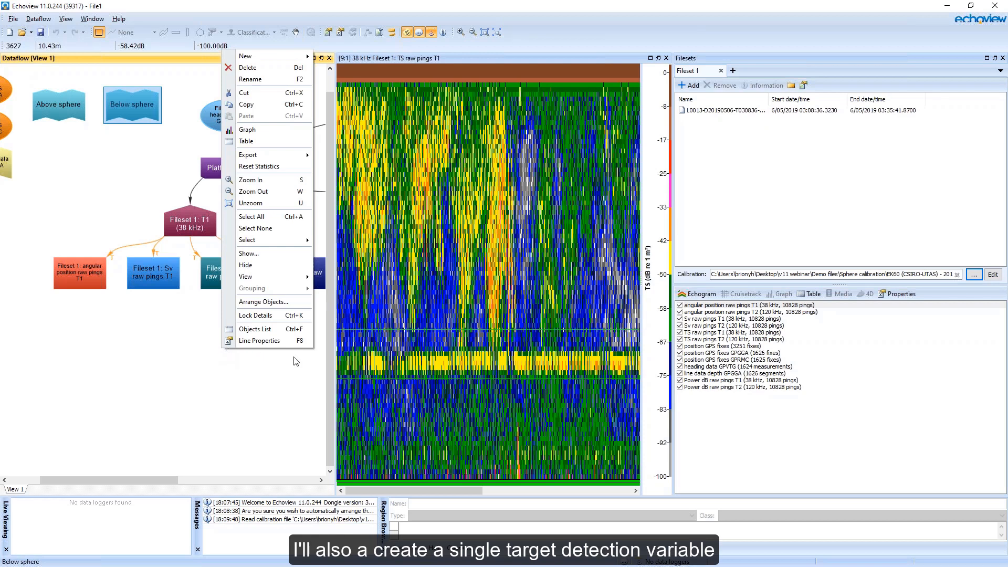
{"action": "mouse_move", "coordinate": [292, 62]}
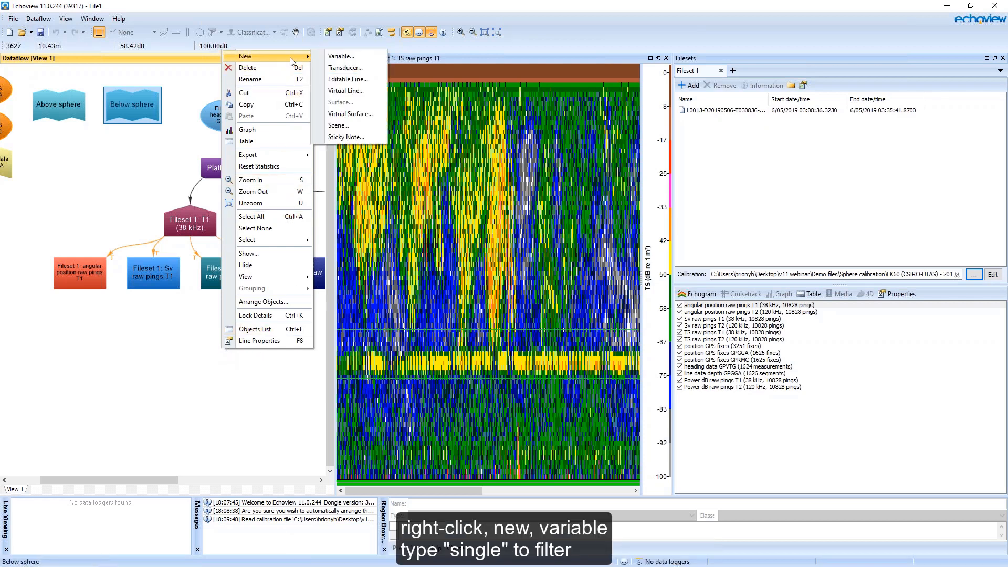
{"action": "left_click", "coordinate": [350, 58]}
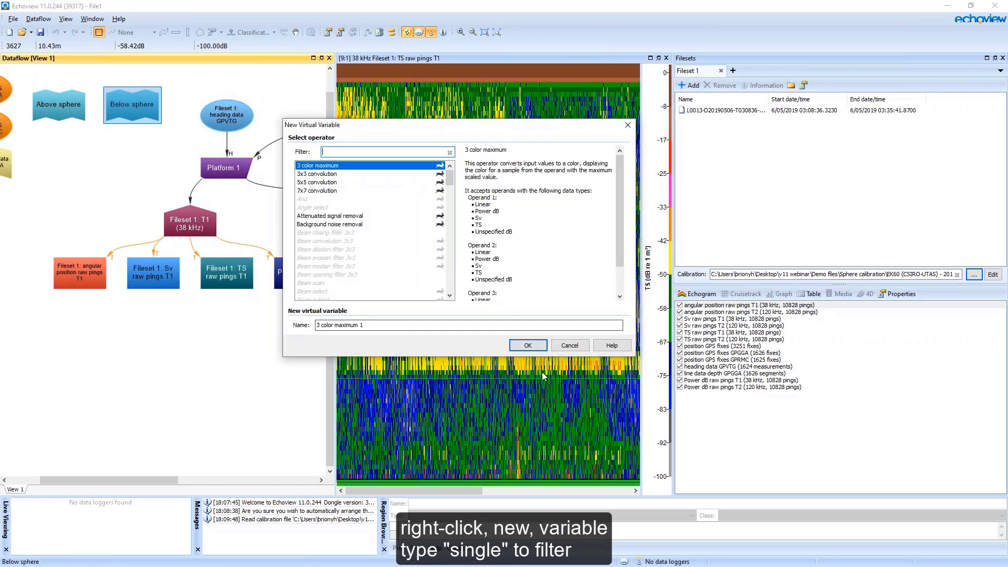
{"action": "type", "text": "single"}
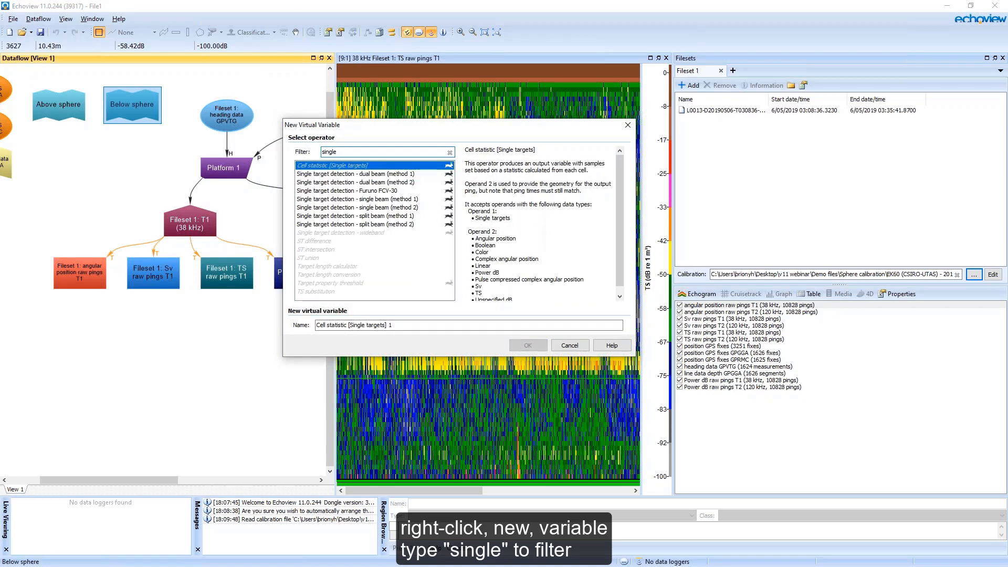
{"action": "left_click", "coordinate": [399, 223]}
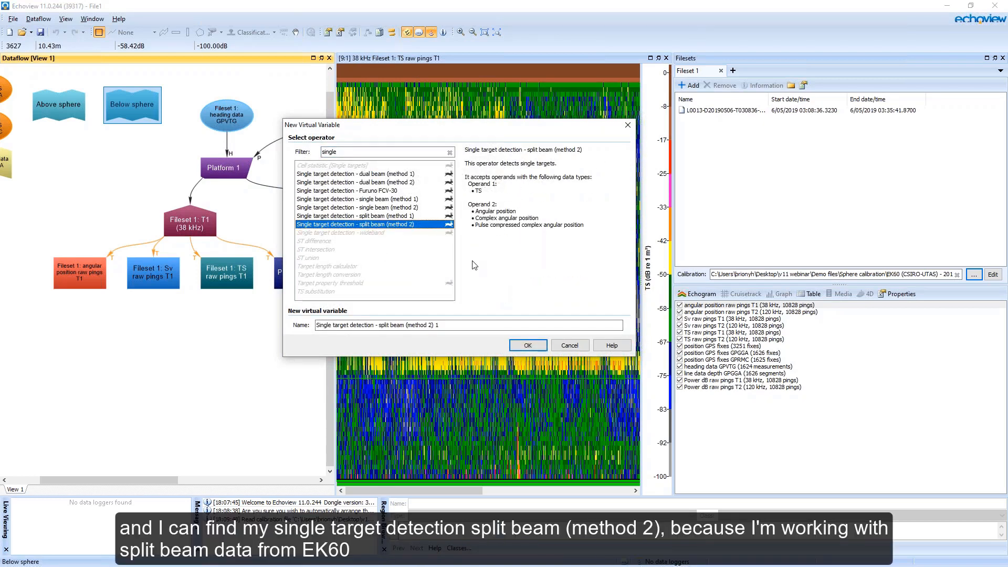
{"action": "left_click", "coordinate": [530, 346]}
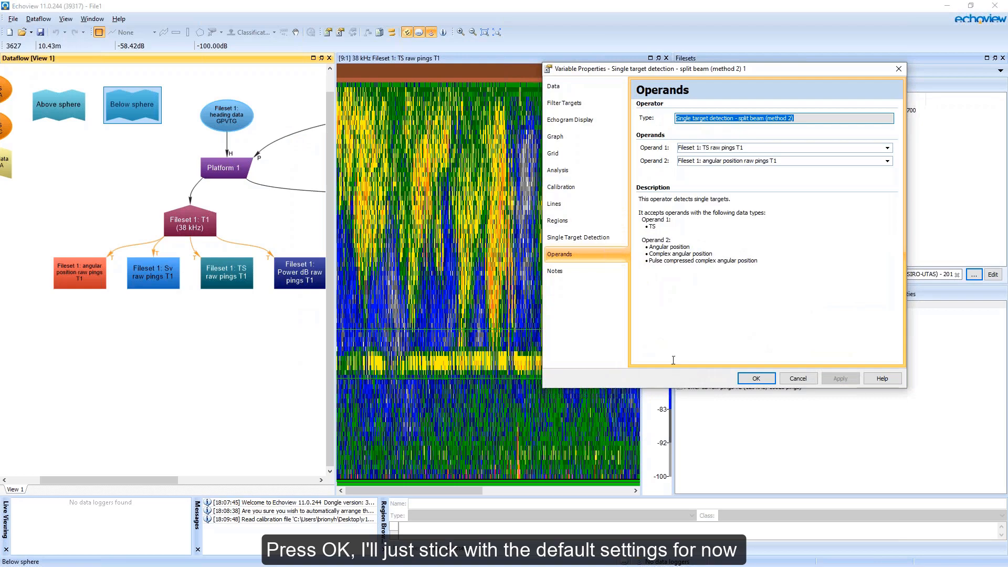
{"action": "left_click", "coordinate": [758, 379]}
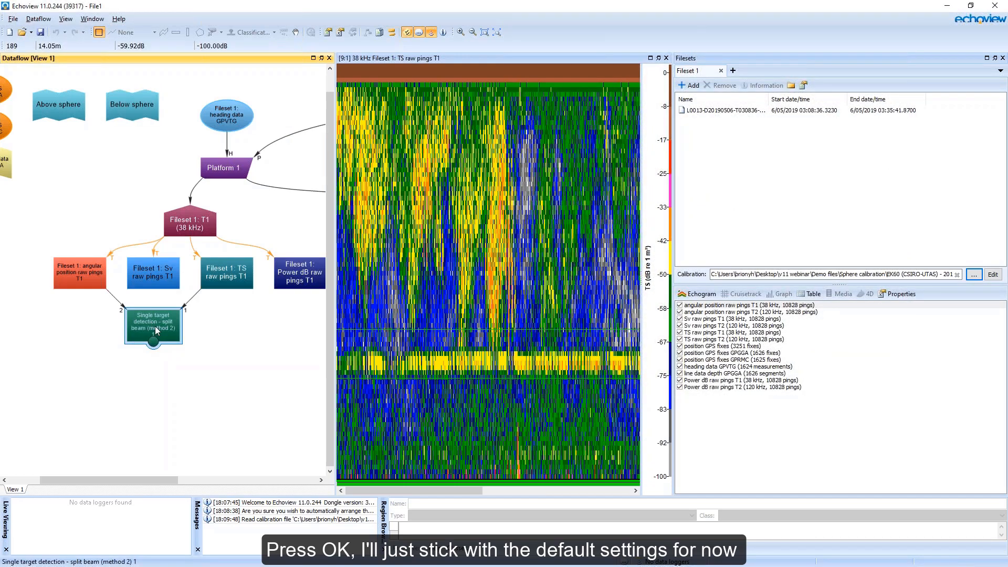
Open the echogram of the single target detection variable and close the Filesets window.
{"action": "double_click", "coordinate": [155, 330]}
{"action": "left_click", "coordinate": [1003, 59]}
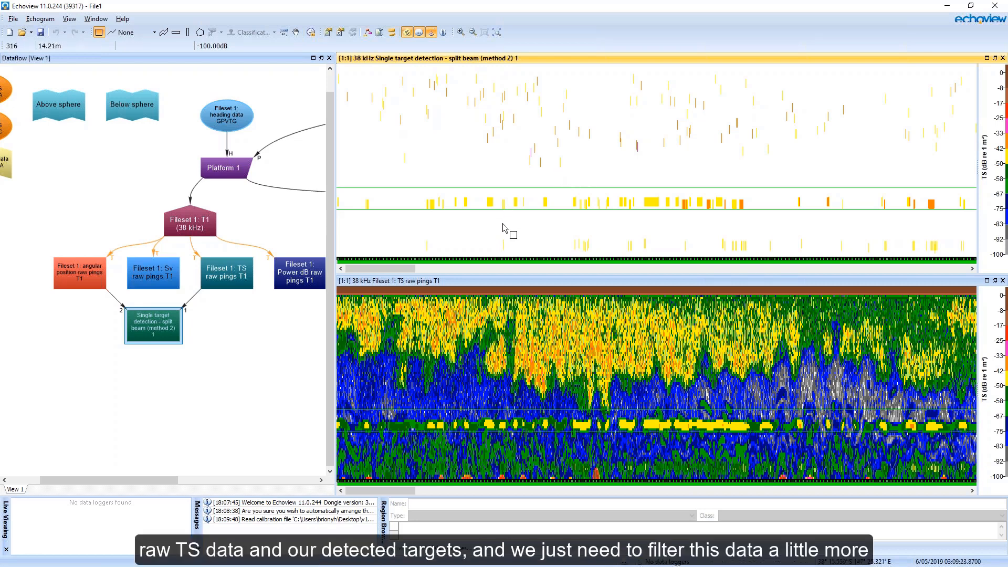
In the single target detection variable's properties, exclude targets above the "Above sphere" line and below the "Below sphere" line, and apply.
{"action": "right_click", "coordinate": [529, 149]}
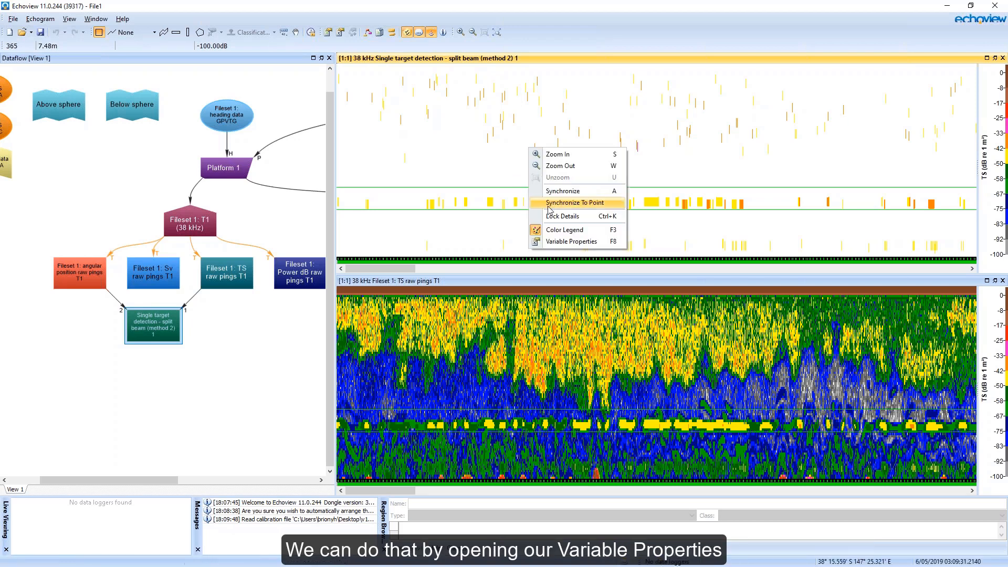
{"action": "left_click", "coordinate": [559, 246]}
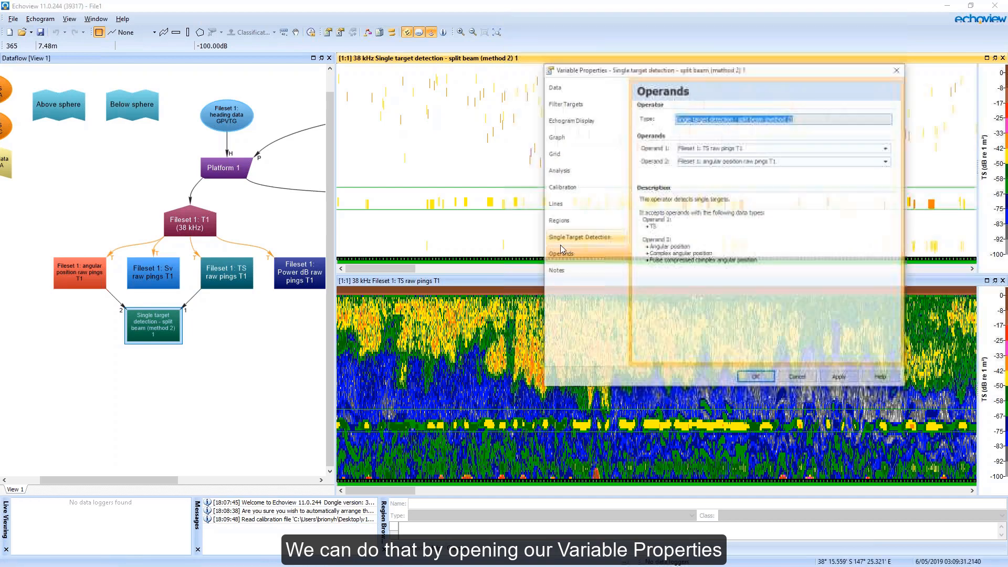
{"action": "left_click_drag", "start_coordinate": [719, 72], "coordinate": [226, 101]}
{"action": "left_click", "coordinate": [87, 266]}
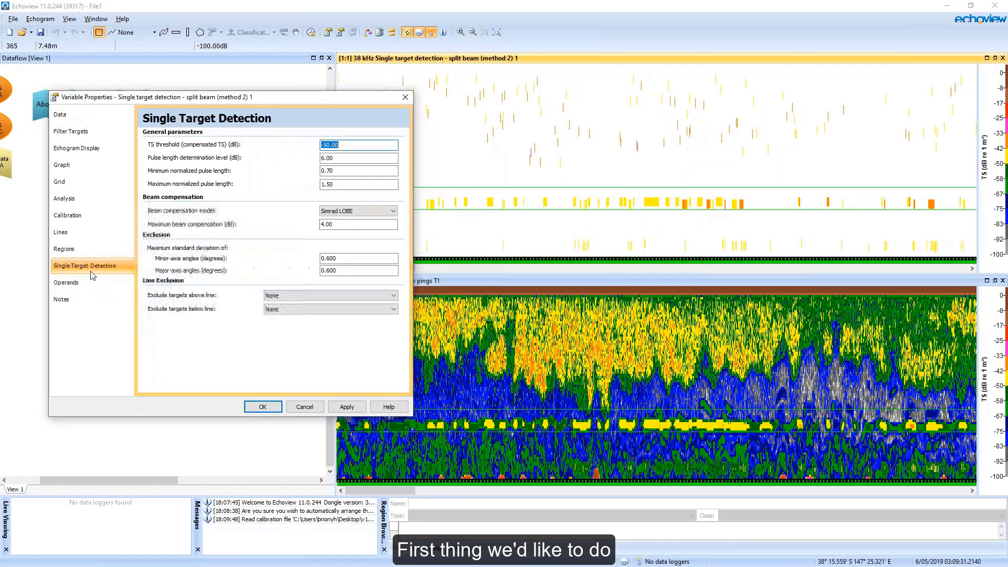
{"action": "left_click", "coordinate": [283, 296]}
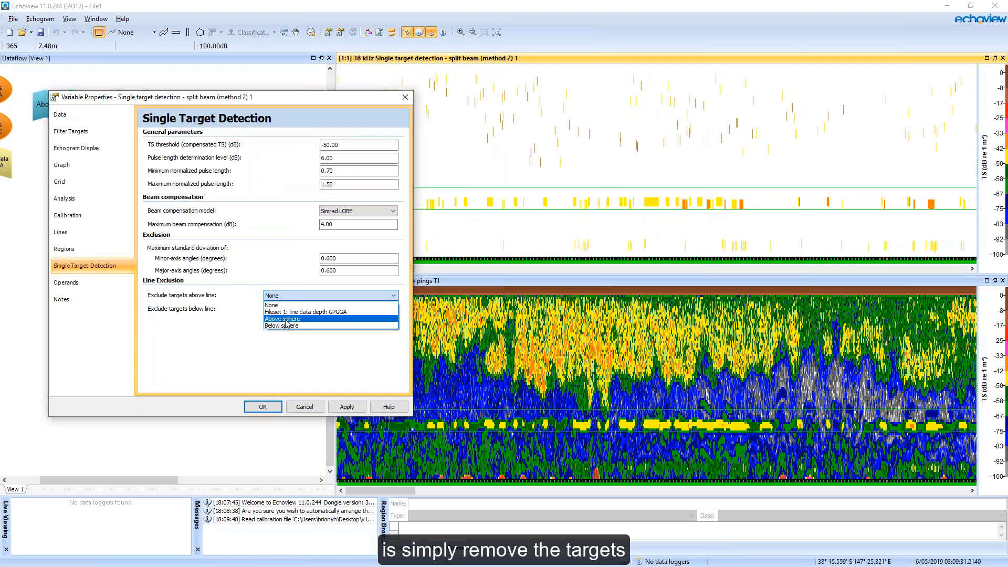
{"action": "left_click", "coordinate": [286, 319]}
{"action": "left_click", "coordinate": [291, 312]}
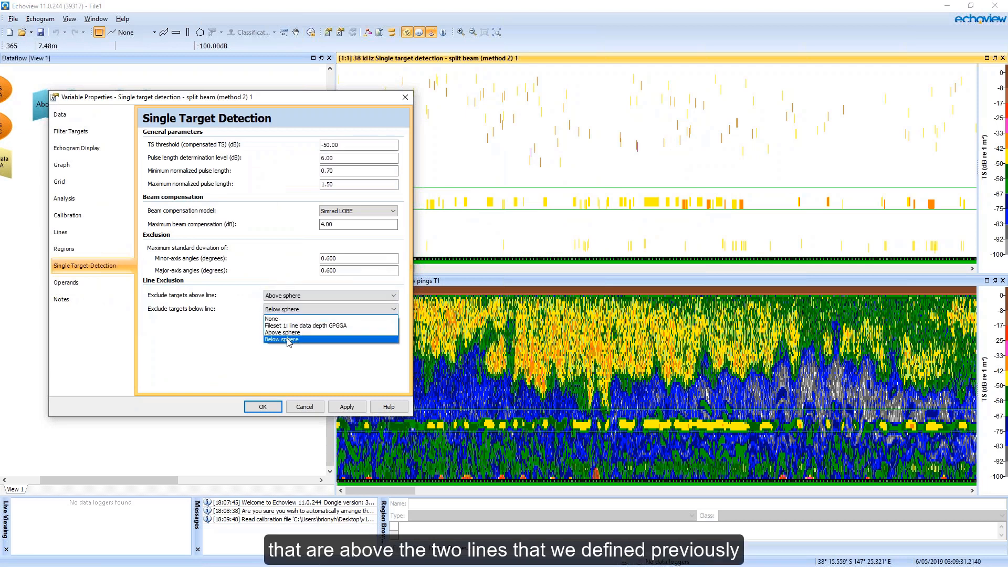
{"action": "left_click", "coordinate": [336, 339]}
{"action": "left_click", "coordinate": [354, 410]}
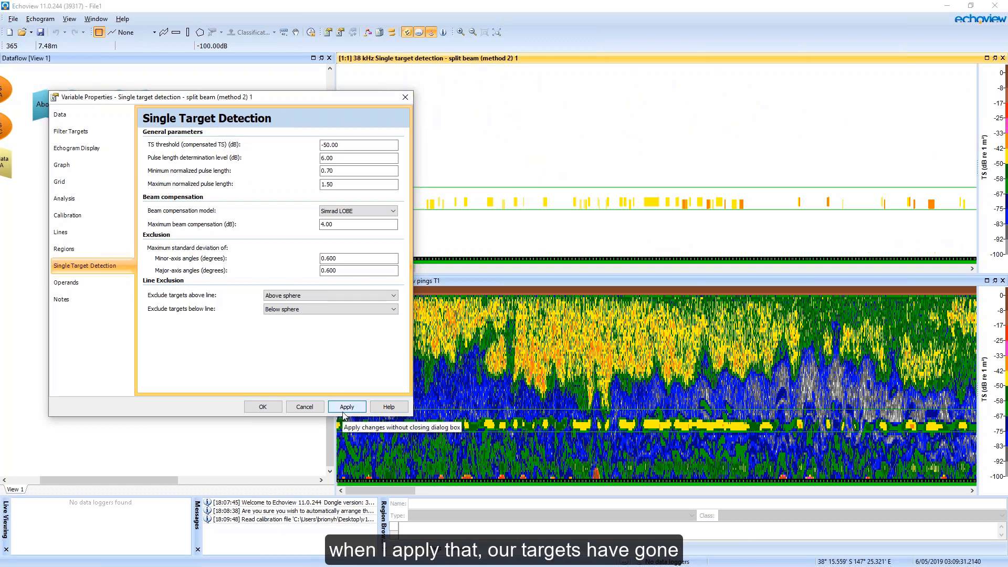
Set the single target detection's TS threshold to -52.4 dB, minimum normalized pulse length to 0.2 and maximum beam compensation to 6 dB.
{"action": "double_click", "coordinate": [334, 145]}
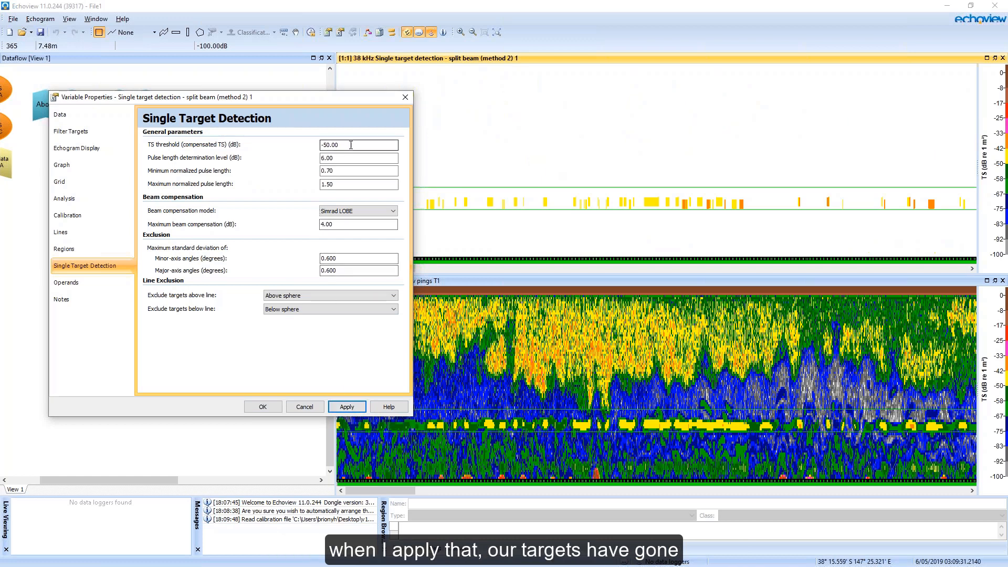
{"action": "key", "text": "ctrl+a"}
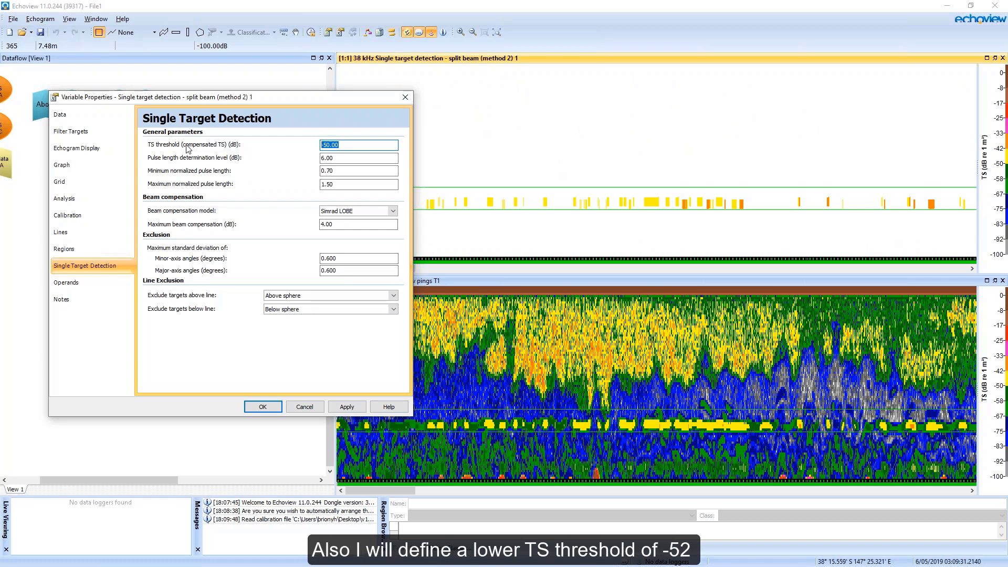
{"action": "type", "text": "-52"}
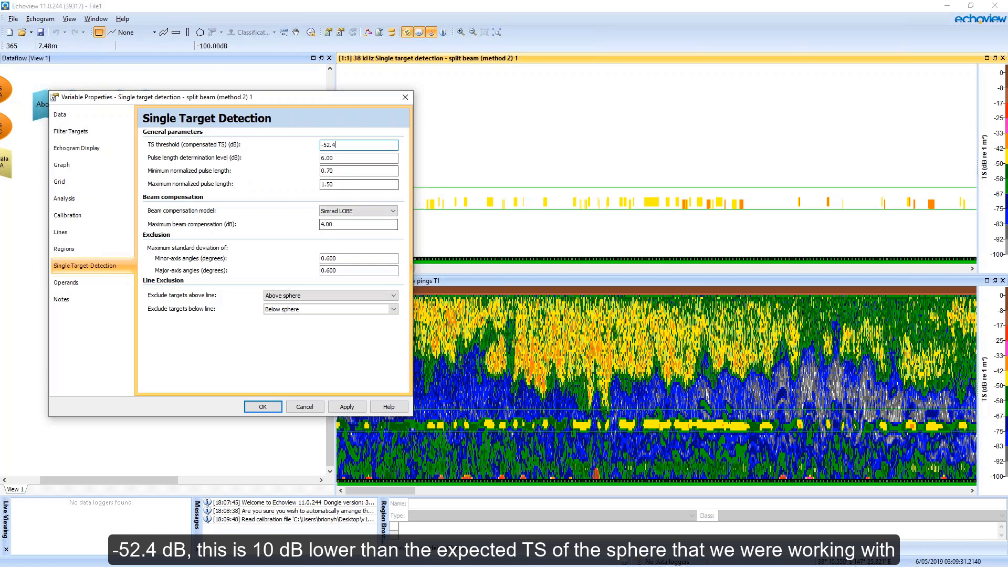
{"action": "left_click", "coordinate": [359, 171]}
{"action": "type", "text": "0."}
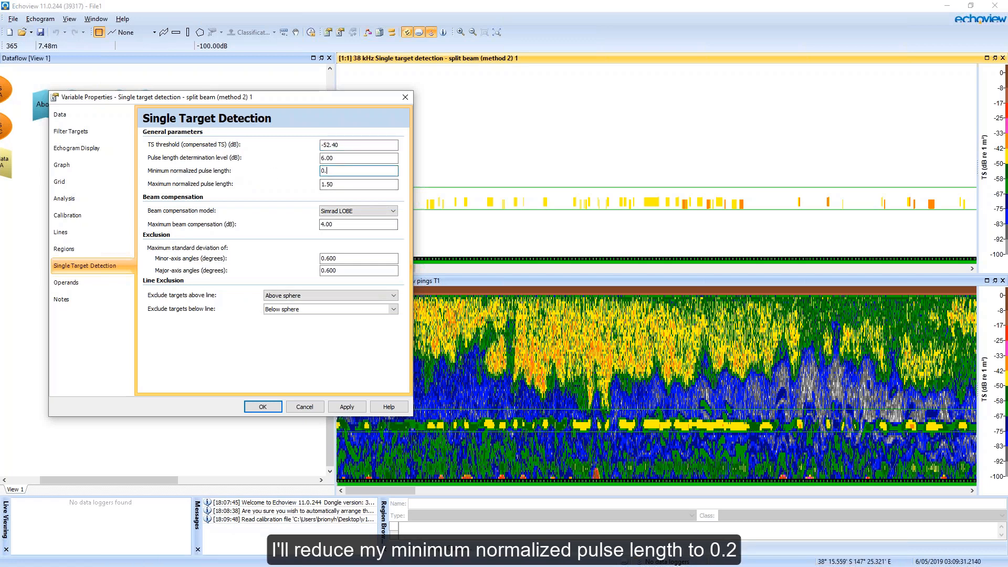
{"action": "type", "text": "2"}
{"action": "left_click", "coordinate": [328, 224]}
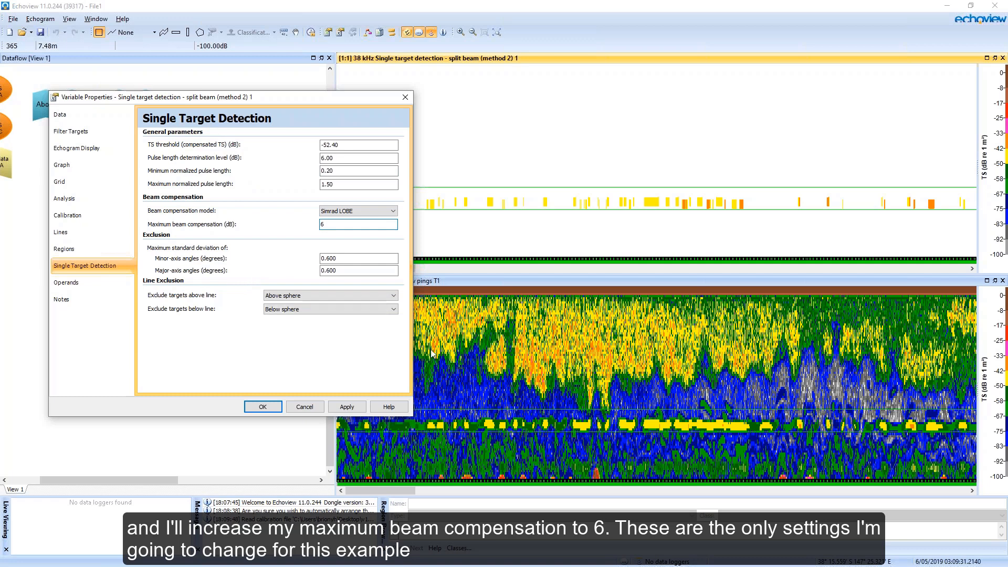
{"action": "left_click", "coordinate": [263, 407]}
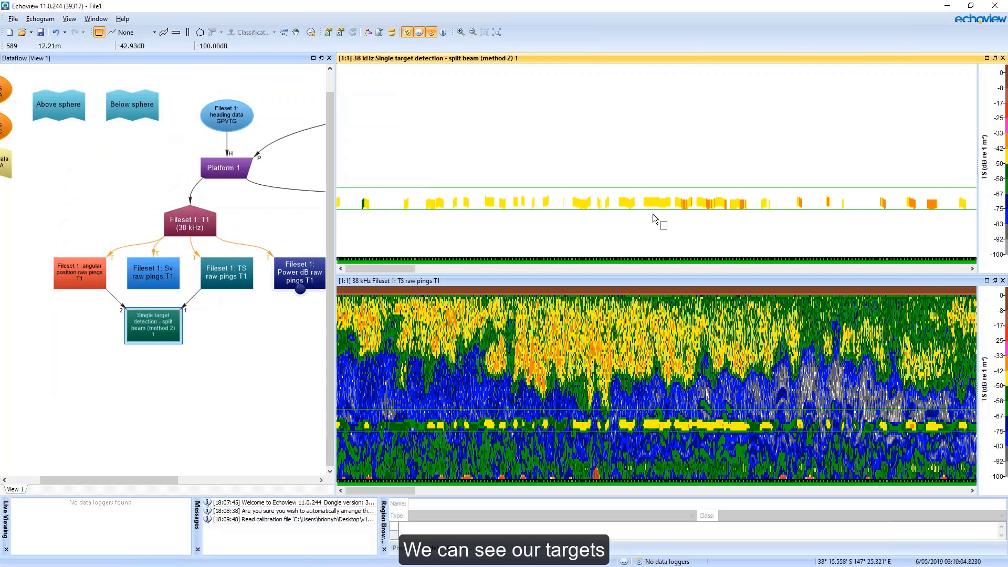
Define a full-height region over the noisy pings at the end of the TS raw pings echogram and set its type to Bad data (no data).
{"action": "left_click", "coordinate": [497, 32]}
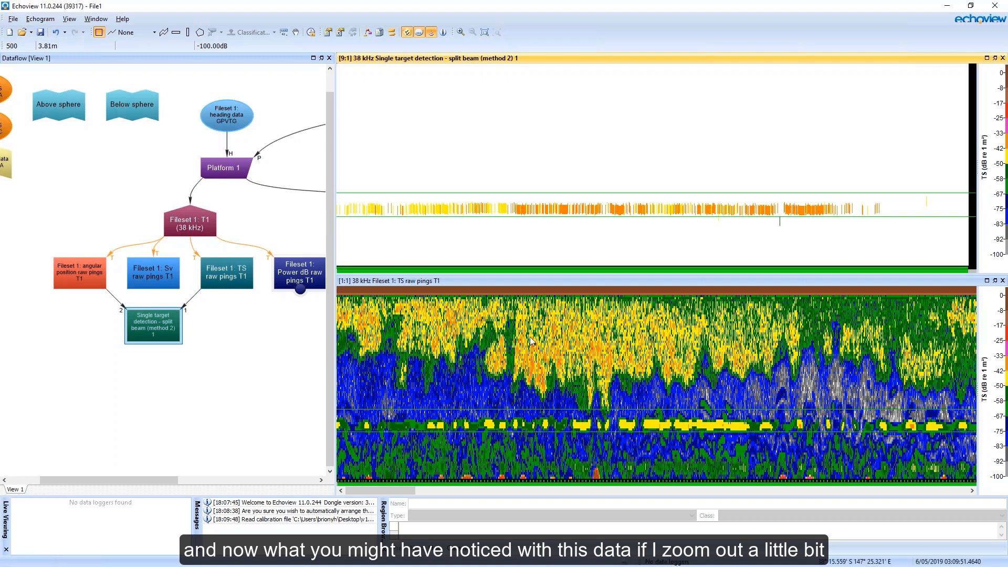
{"action": "left_click", "coordinate": [497, 33]}
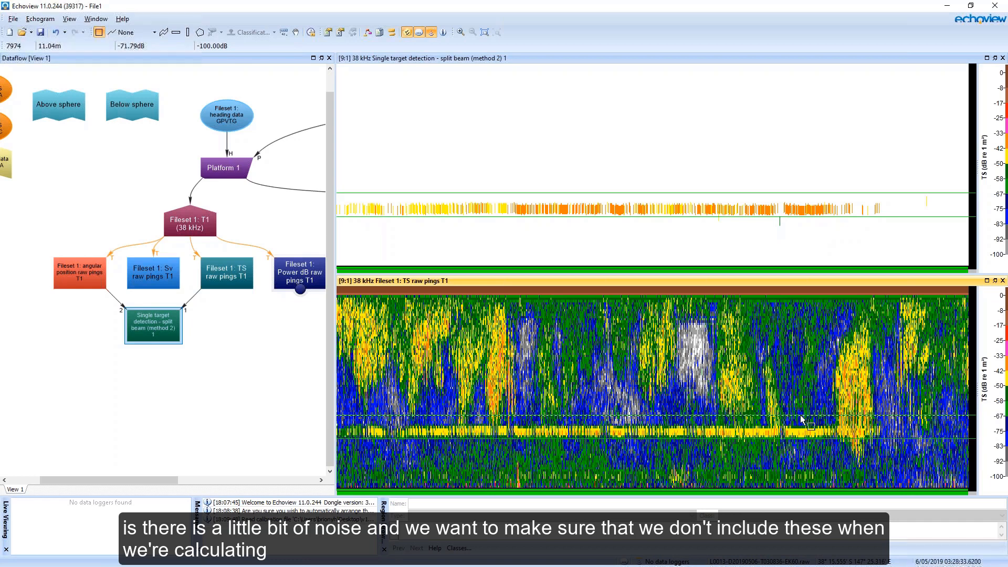
{"action": "left_click", "coordinate": [187, 33]}
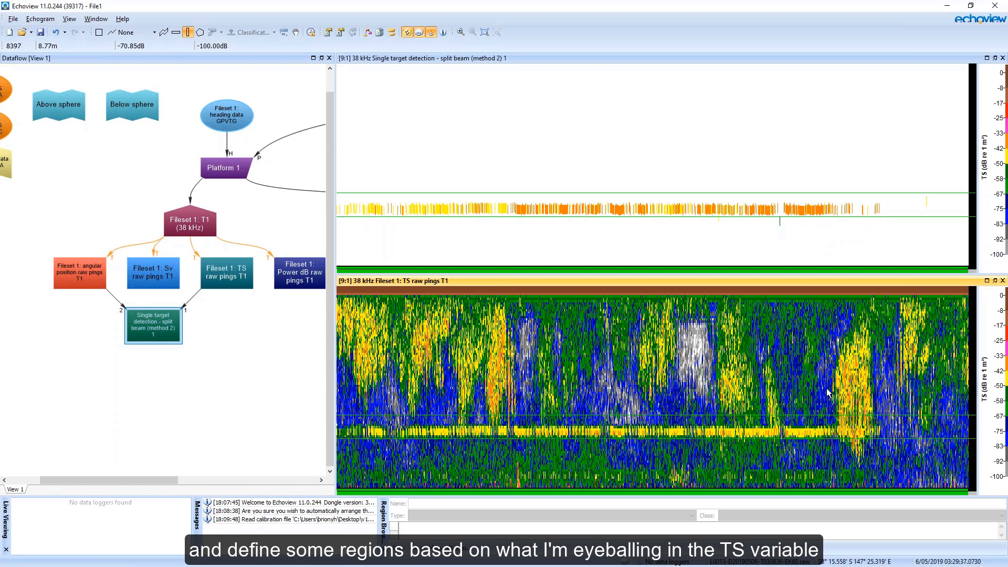
{"action": "left_click_drag", "start_coordinate": [834, 391], "coordinate": [876, 391]}
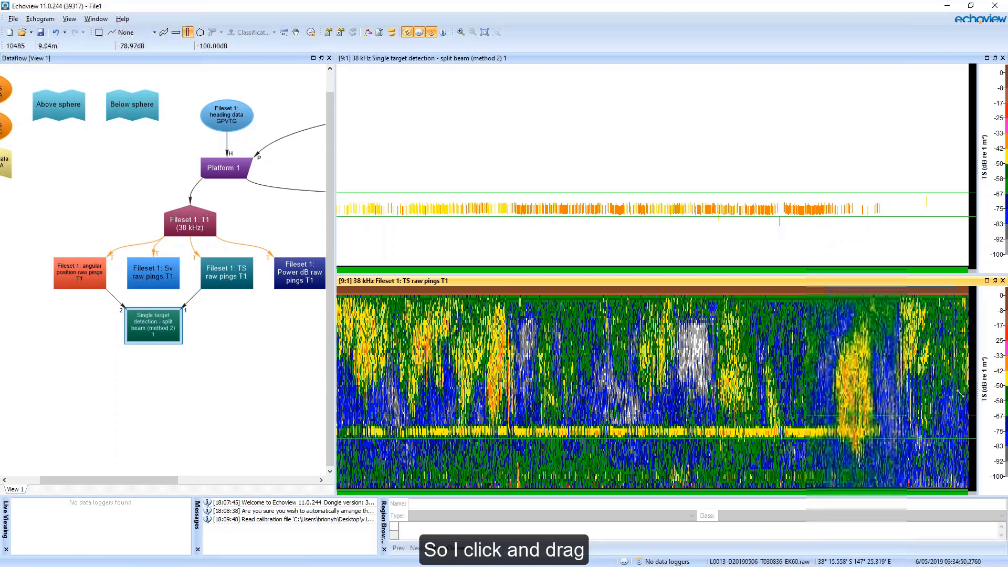
{"action": "right_click", "coordinate": [815, 373]}
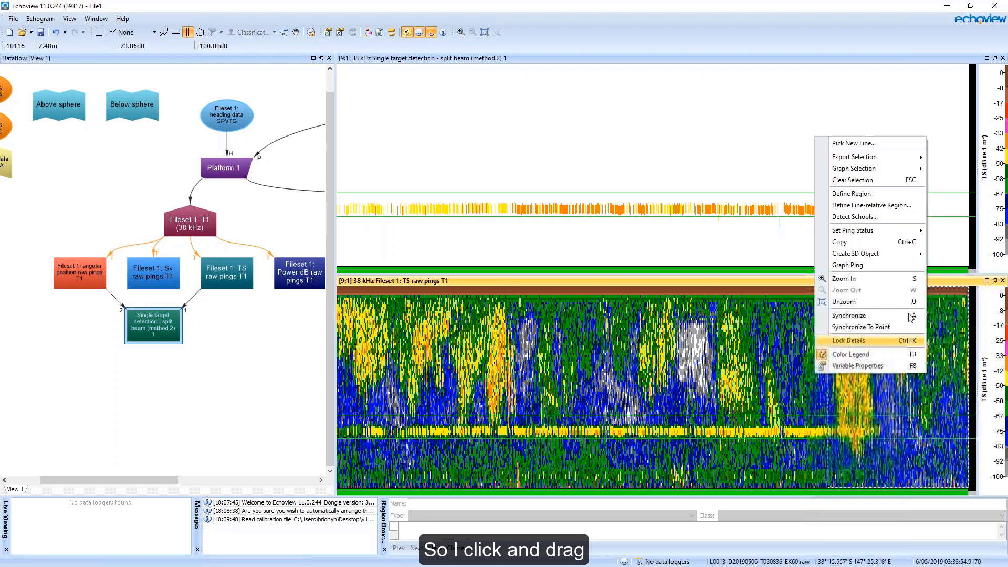
{"action": "left_click", "coordinate": [876, 195]}
{"action": "left_click", "coordinate": [436, 517]}
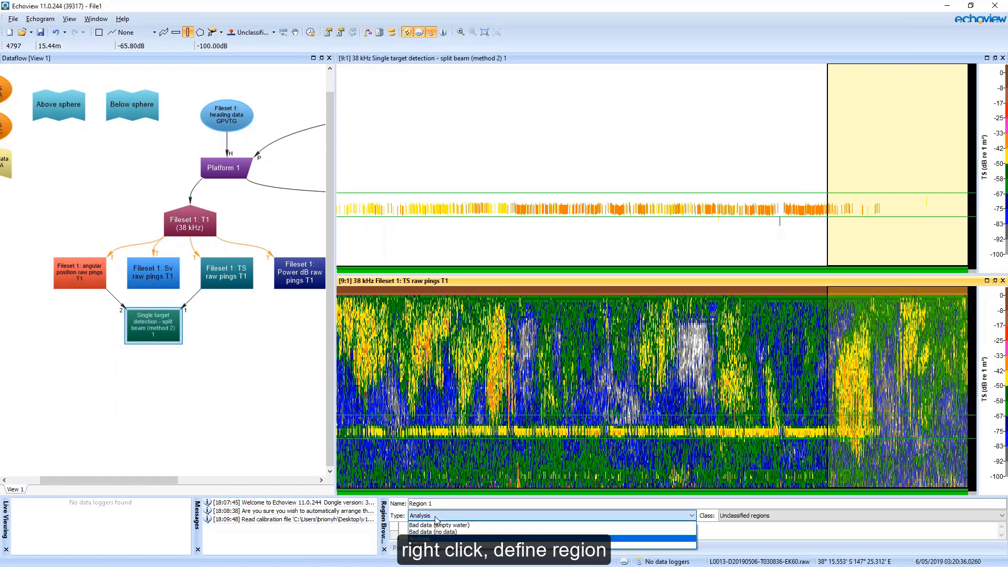
{"action": "left_click", "coordinate": [455, 538]}
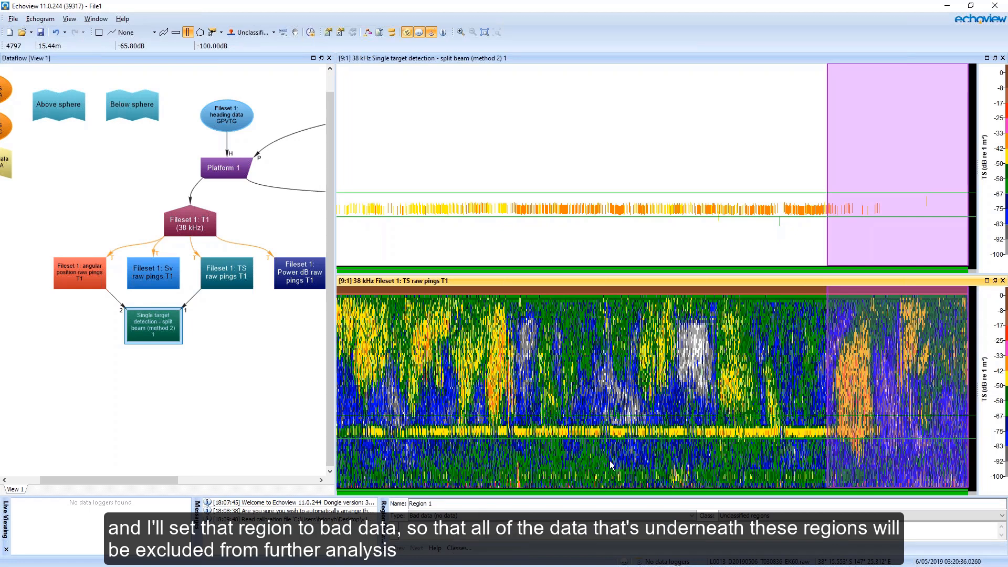
Define a second full-height bad data region on the TS echogram over the noise reaching the sphere, shortly before the first region.
{"action": "left_click_drag", "start_coordinate": [746, 376], "coordinate": [782, 416]}
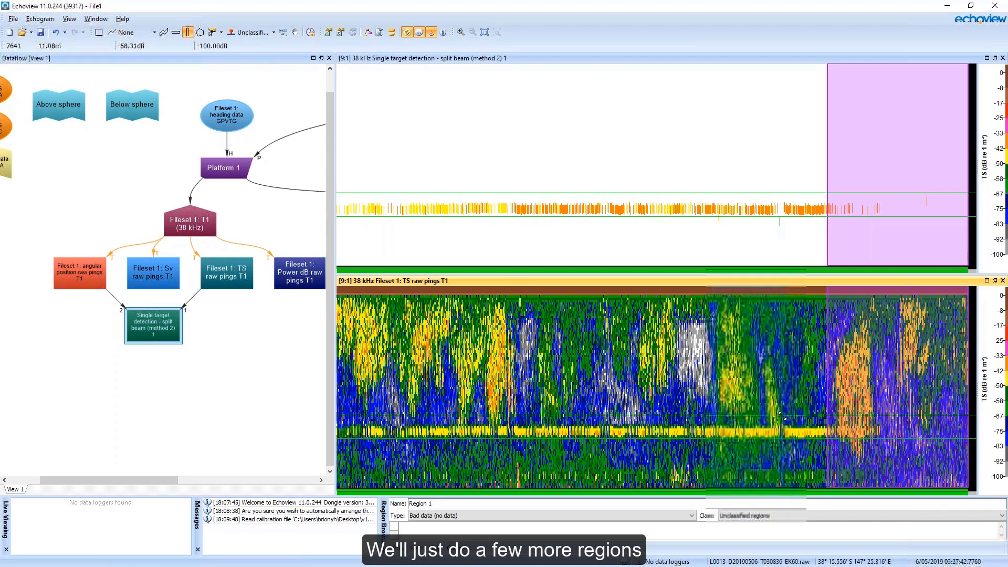
{"action": "right_click", "coordinate": [770, 416]}
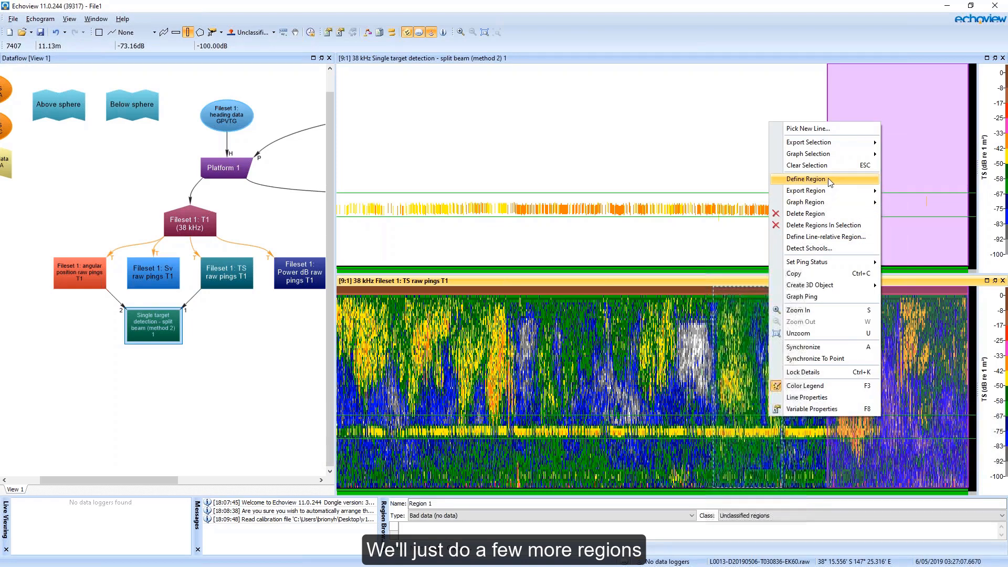
{"action": "left_click", "coordinate": [806, 179]}
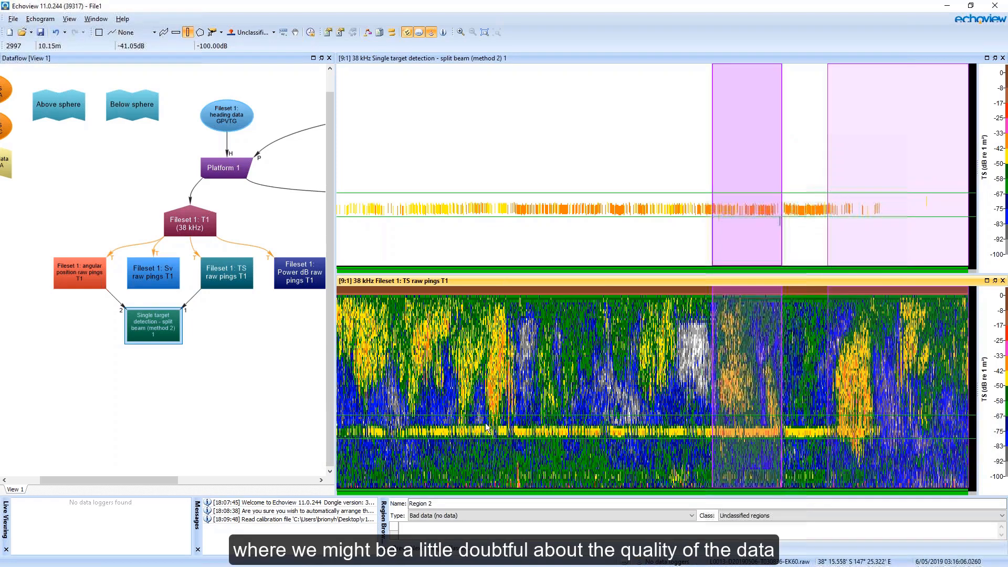
Define two more narrow full-height bad data regions on the TS raw pings echogram, over the noise bursts earlier in the recording.
{"action": "left_click_drag", "start_coordinate": [487, 428], "coordinate": [512, 423]}
{"action": "right_click", "coordinate": [509, 420]}
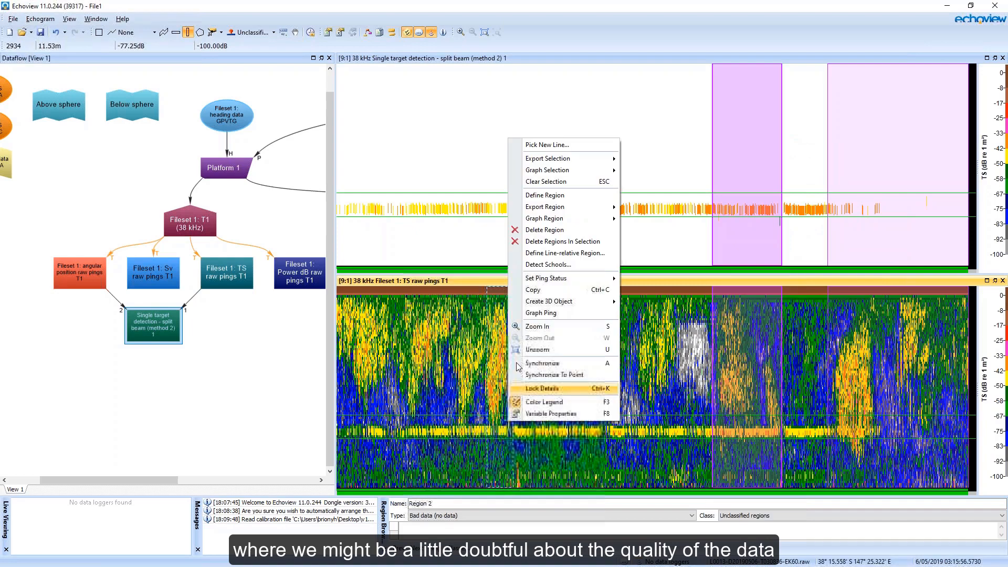
{"action": "left_click", "coordinate": [575, 196]}
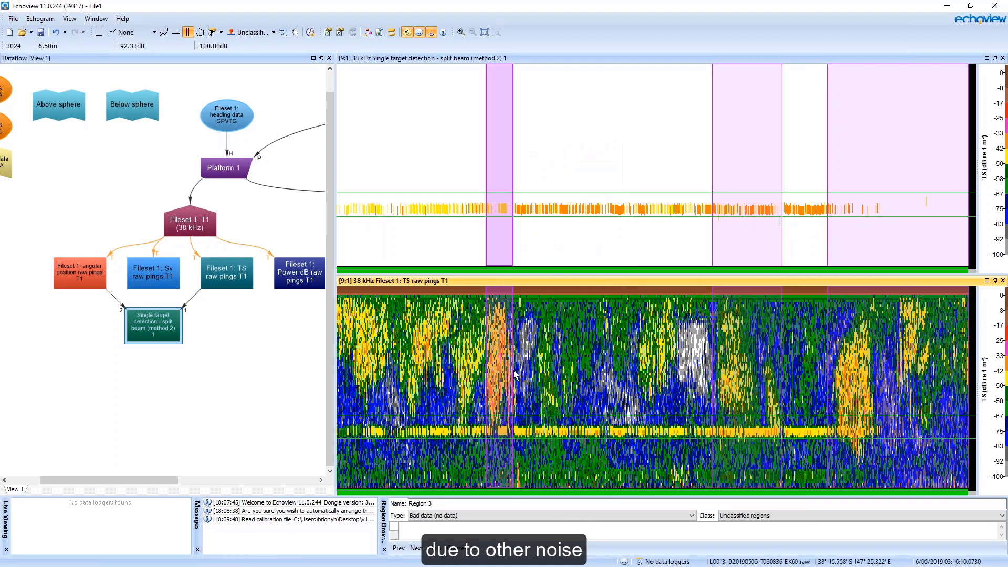
{"action": "left_click_drag", "start_coordinate": [454, 415], "coordinate": [474, 415]}
{"action": "right_click", "coordinate": [471, 408]}
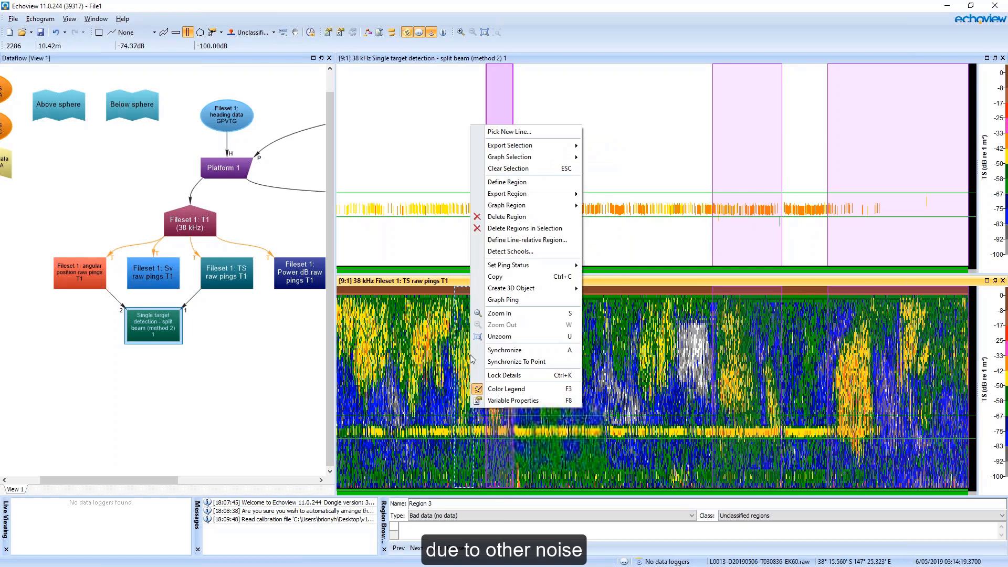
{"action": "left_click", "coordinate": [512, 182]}
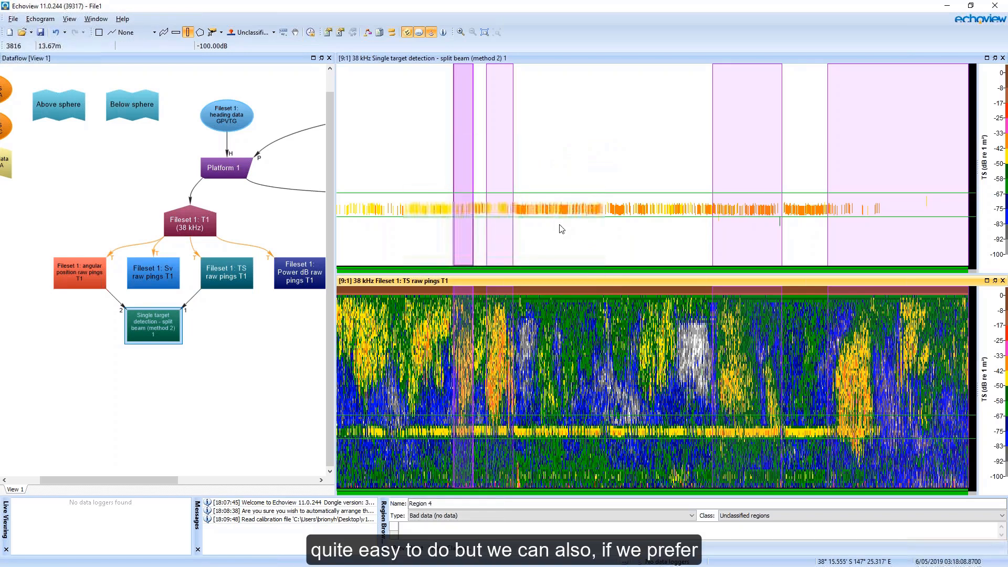
Check the detected sphere targets along the single target echogram at closer zoom, including a trial rectangular selection around a few of them.
{"action": "left_click", "coordinate": [98, 33]}
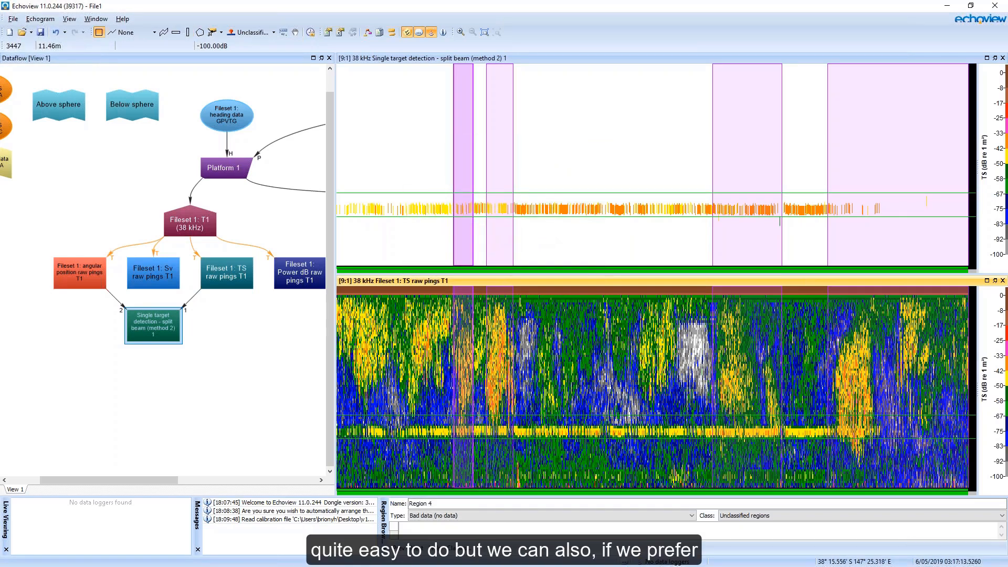
{"action": "left_click_drag", "start_coordinate": [539, 188], "coordinate": [575, 226]}
{"action": "key", "text": "z"}
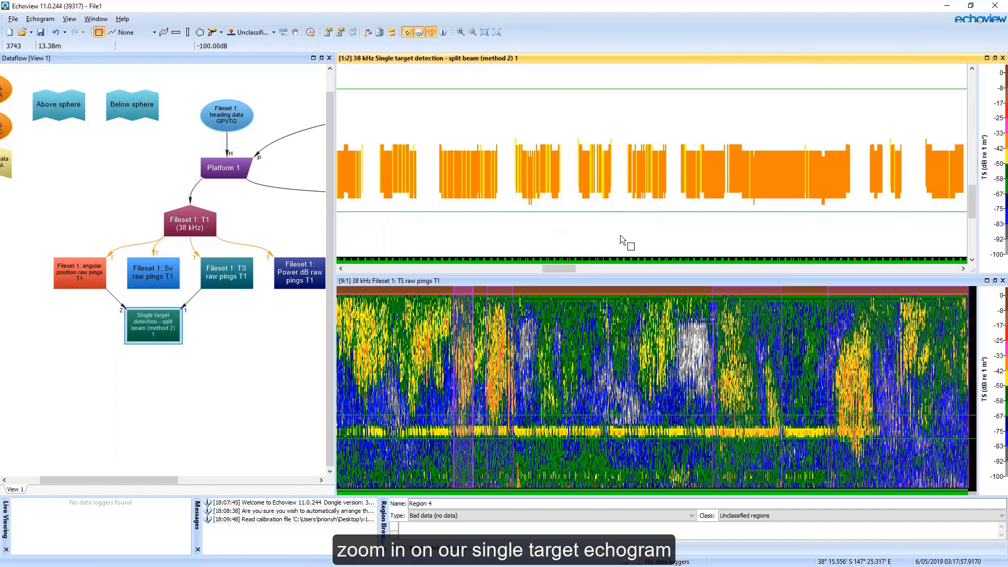
{"action": "scroll", "coordinate": [643, 212], "scroll_direction": "down", "scroll_amount": 3}
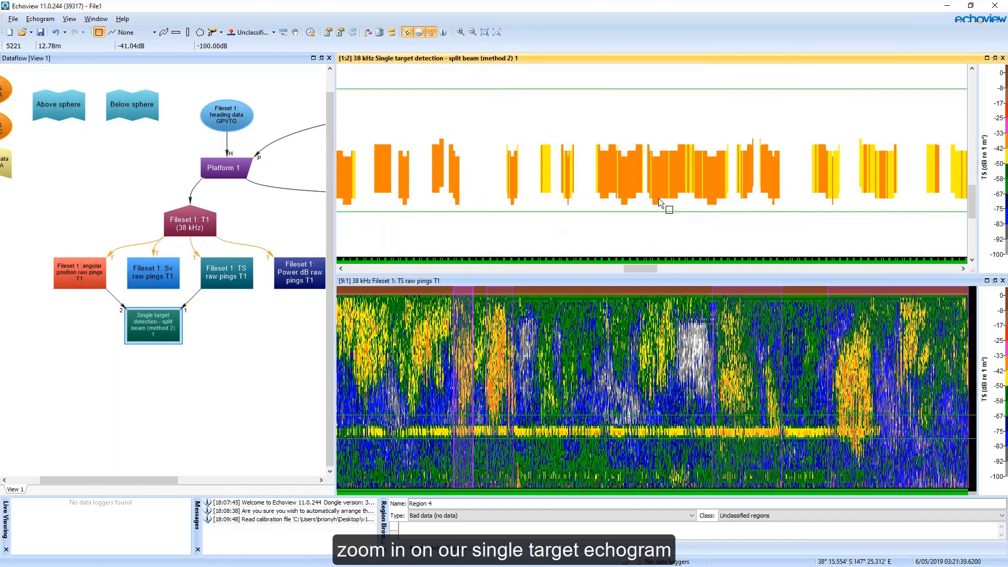
{"action": "scroll", "coordinate": [658, 199], "scroll_direction": "down", "scroll_amount": 3}
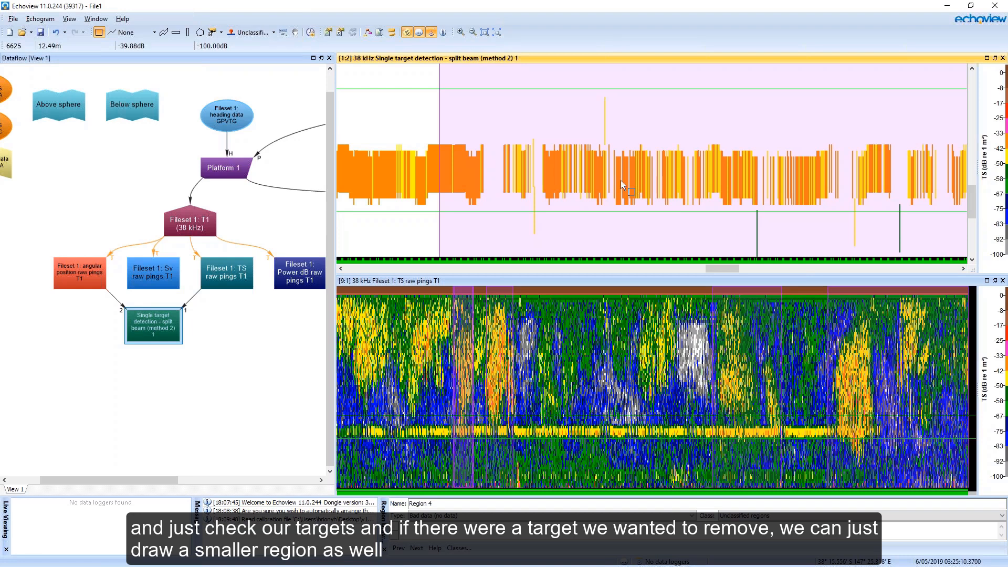
{"action": "scroll", "coordinate": [616, 181], "scroll_direction": "up", "scroll_amount": 2}
{"action": "left_click_drag", "start_coordinate": [522, 113], "coordinate": [608, 219]}
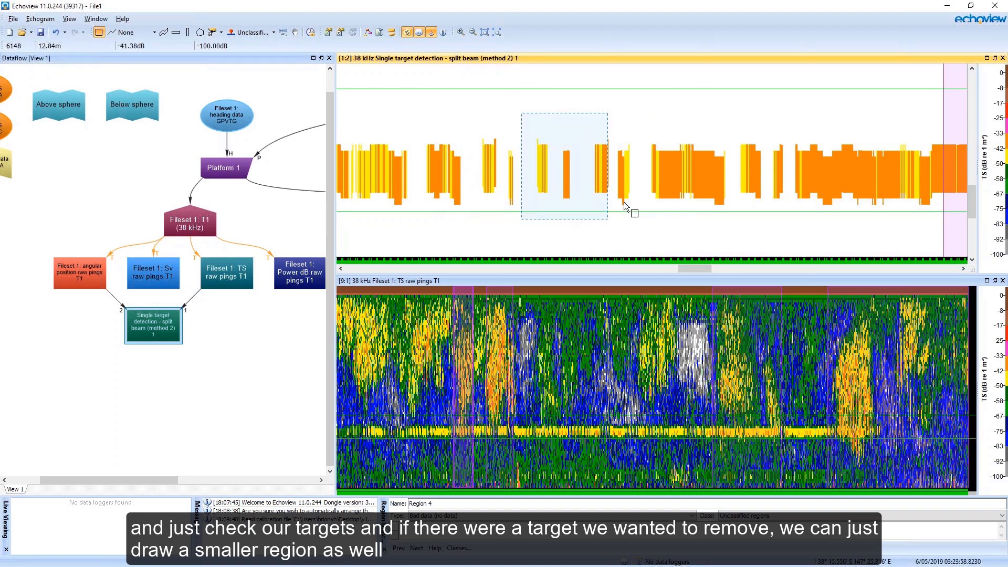
{"action": "key", "text": "Delete"}
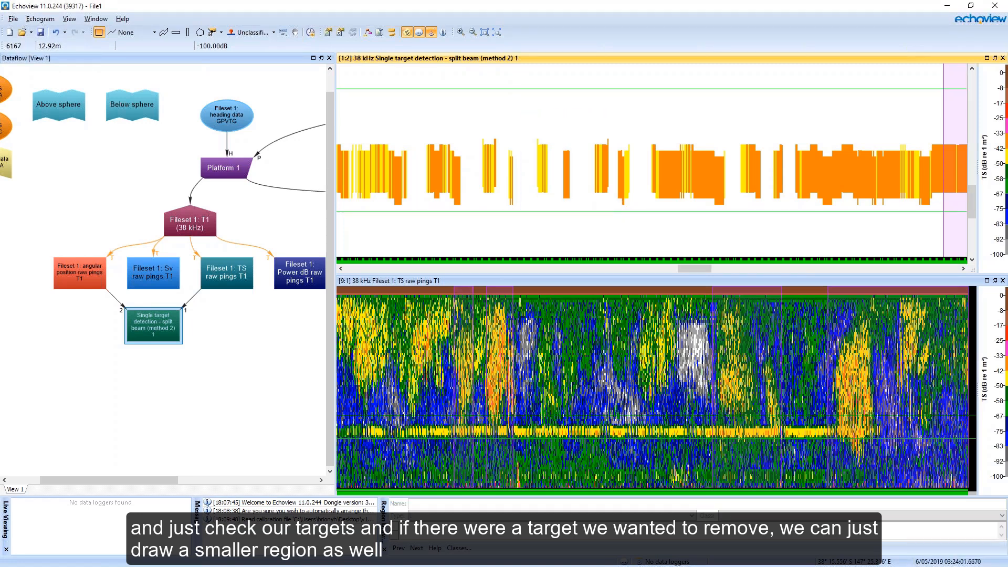
{"action": "scroll", "coordinate": [650, 176], "scroll_direction": "down", "scroll_amount": 1}
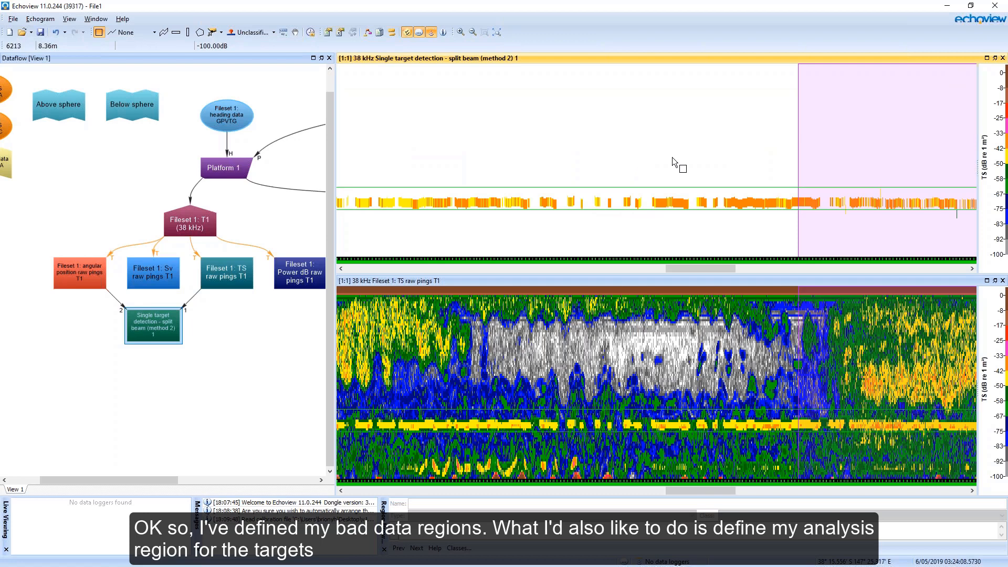
{"action": "left_click", "coordinate": [497, 32]}
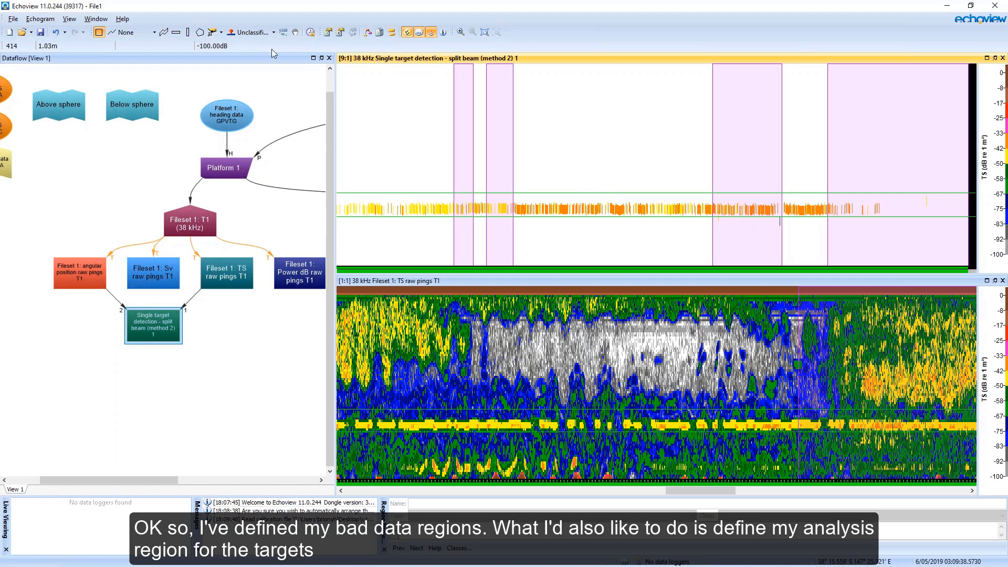
Define a horizontal band region spanning the sphere targets on the single target detection echogram and set its type to Analysis.
{"action": "left_click", "coordinate": [176, 32]}
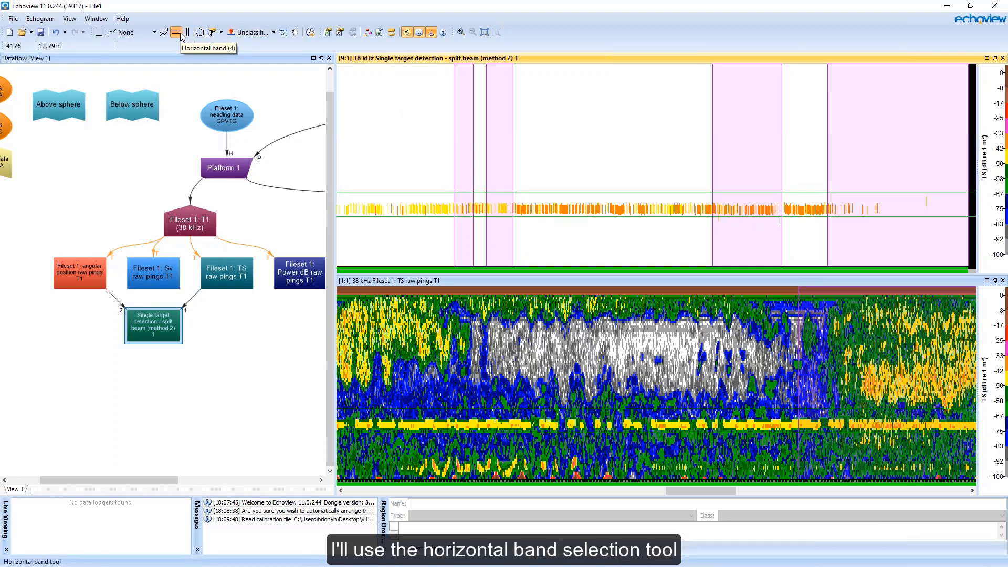
{"action": "left_click_drag", "start_coordinate": [536, 188], "coordinate": [548, 219]}
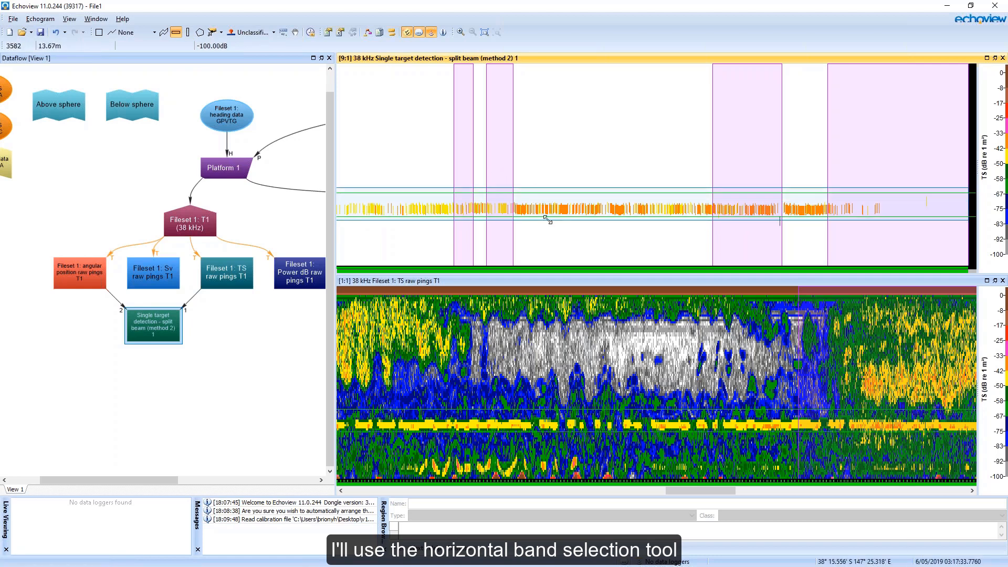
{"action": "right_click", "coordinate": [584, 208]}
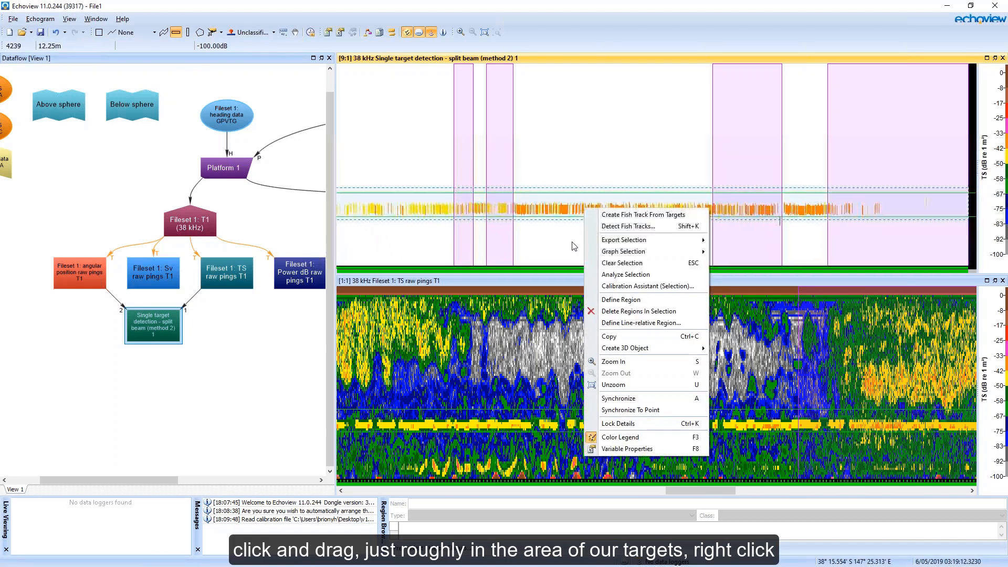
{"action": "left_click", "coordinate": [625, 299]}
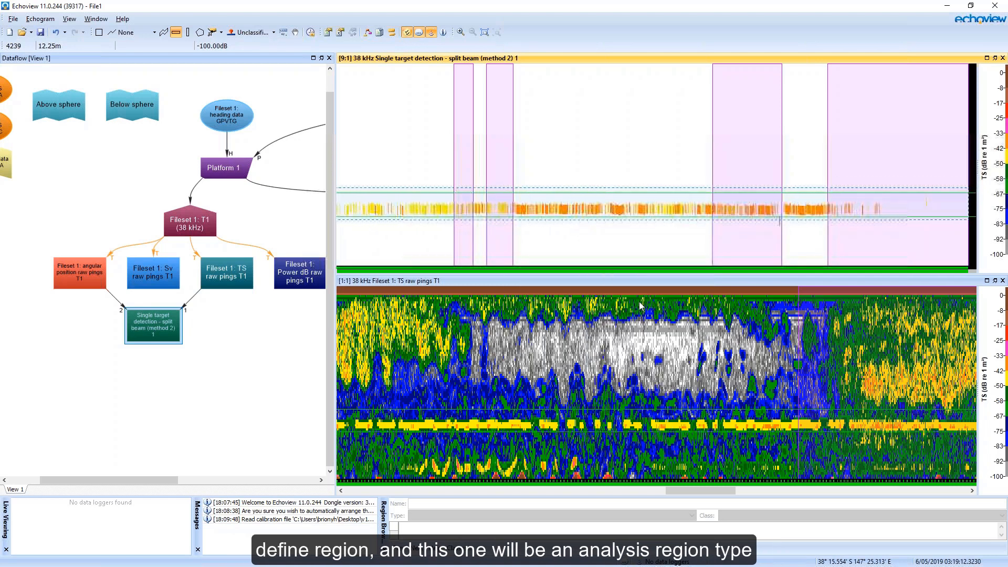
{"action": "left_click", "coordinate": [488, 517]}
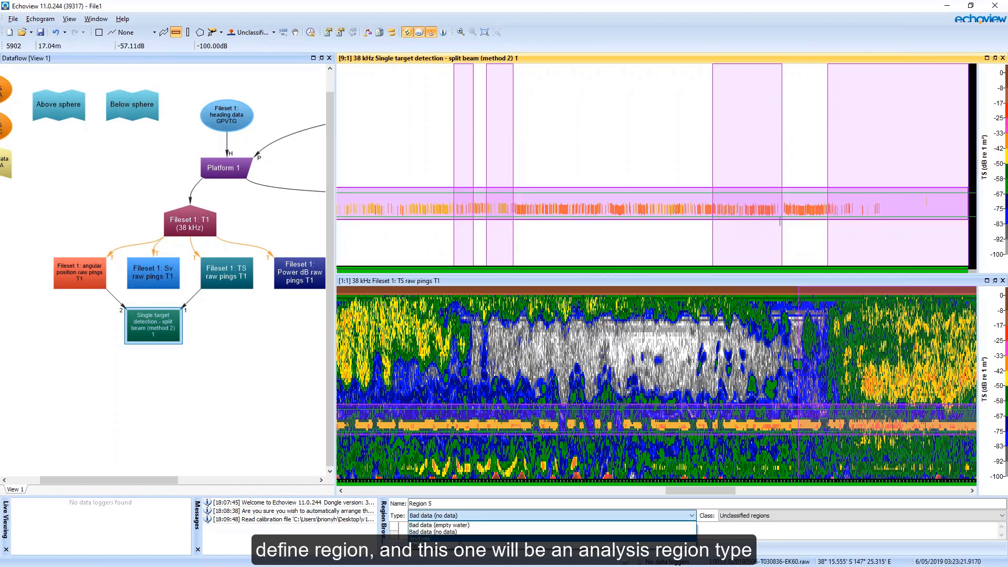
{"action": "left_click", "coordinate": [473, 539]}
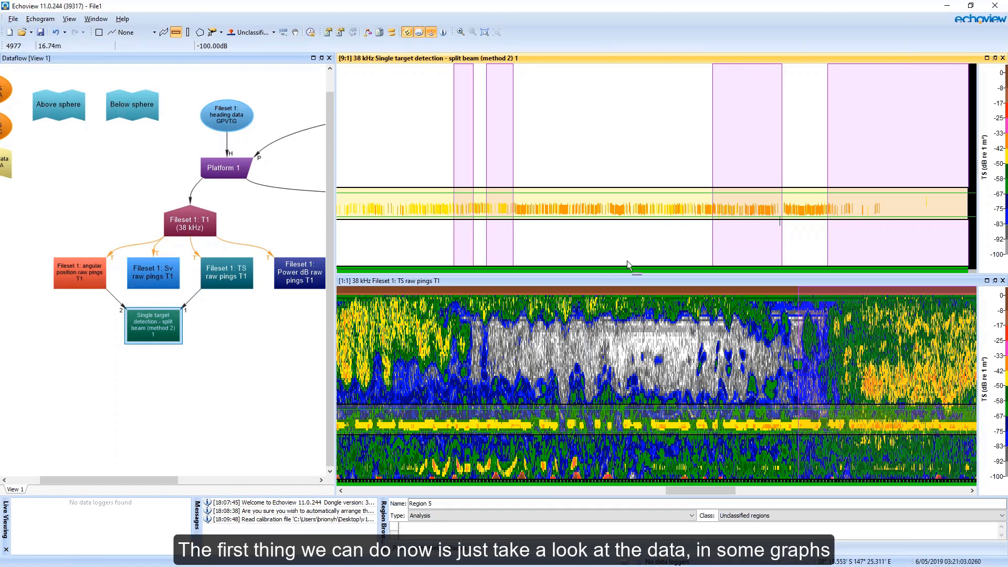
Graph the single target angles for the analysis region.
{"action": "right_click", "coordinate": [569, 203]}
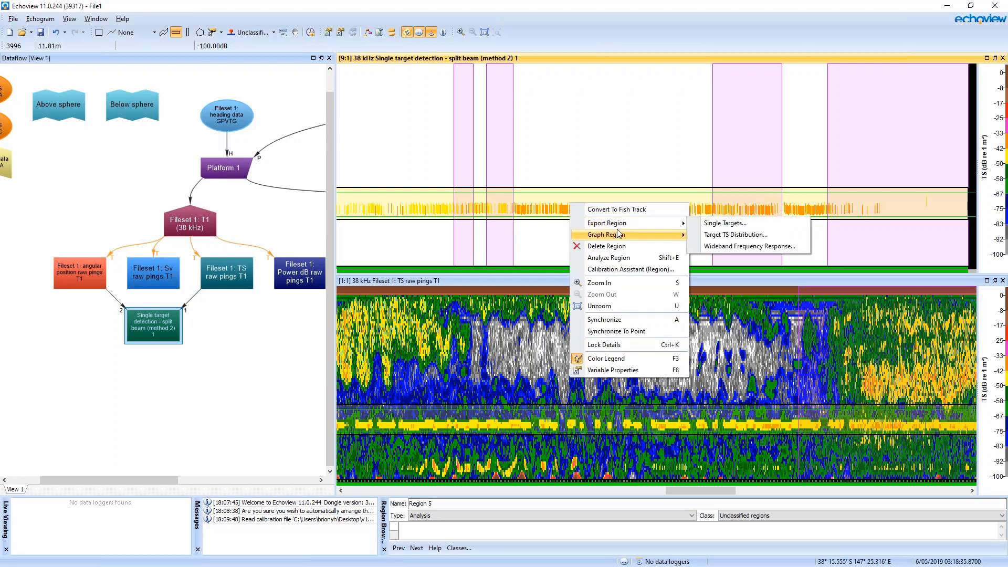
{"action": "mouse_move", "coordinate": [617, 233]}
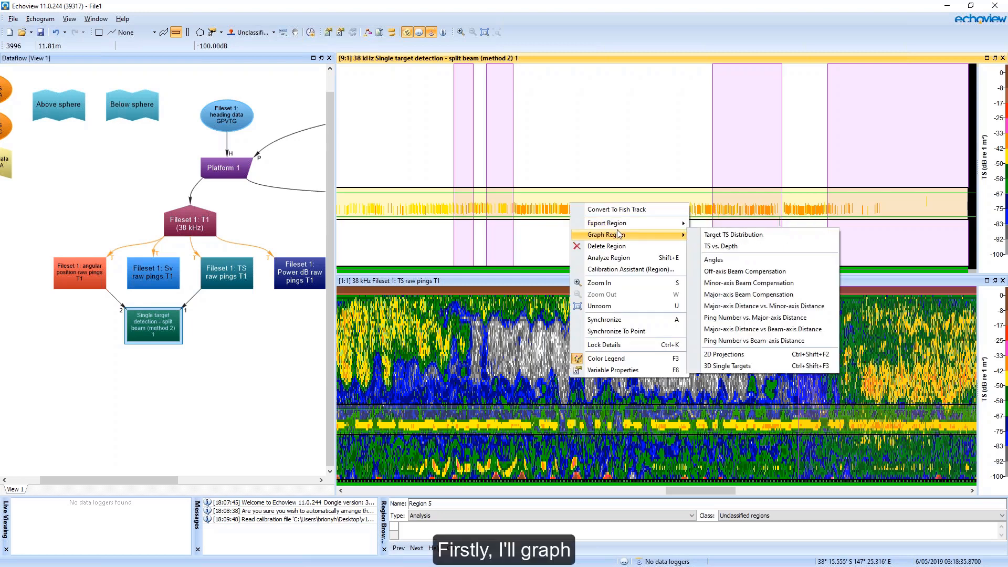
{"action": "left_click", "coordinate": [725, 260]}
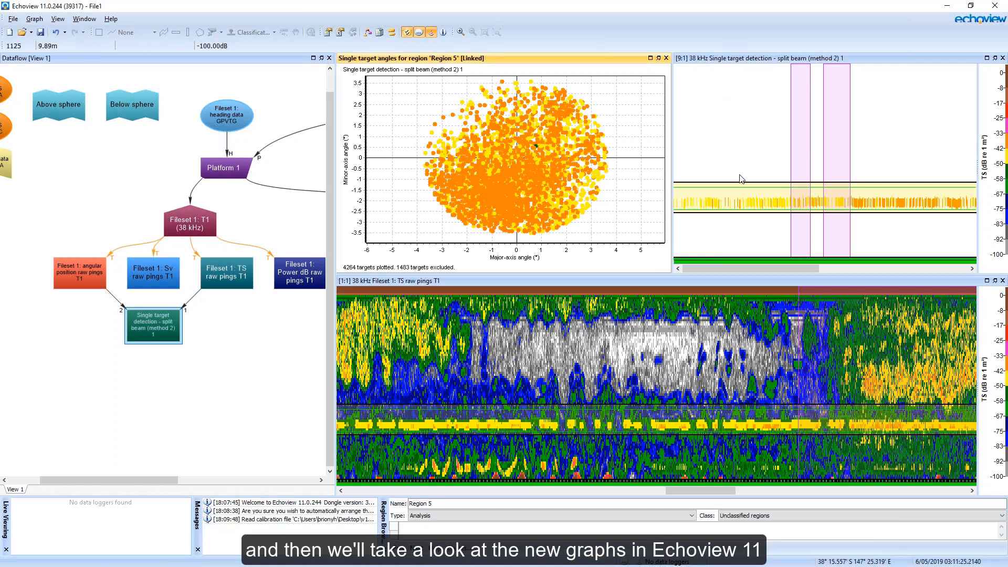
Graph the analysis region's off-axis, minor-axis and major-axis beam compensation.
{"action": "right_click", "coordinate": [760, 192]}
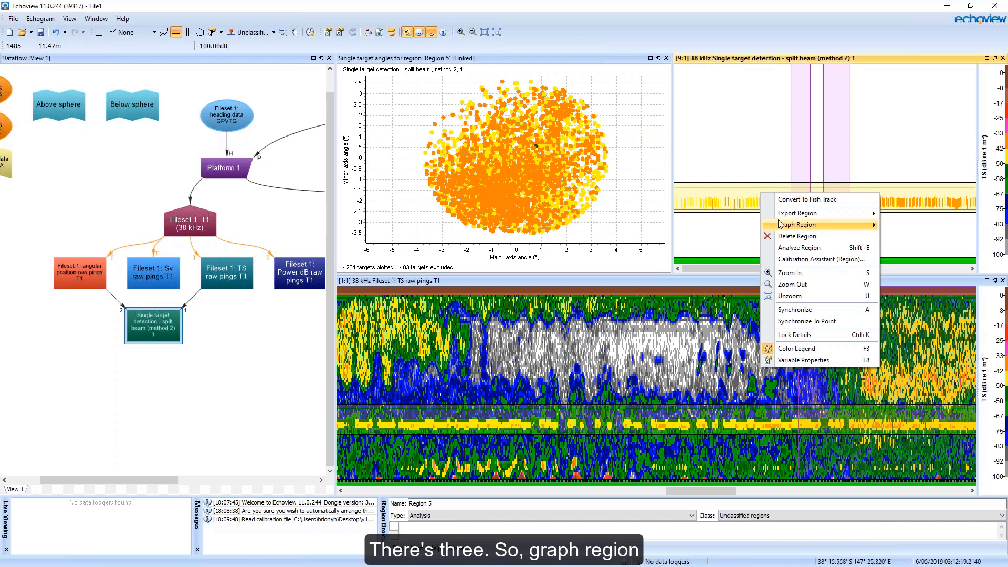
{"action": "mouse_move", "coordinate": [781, 224]}
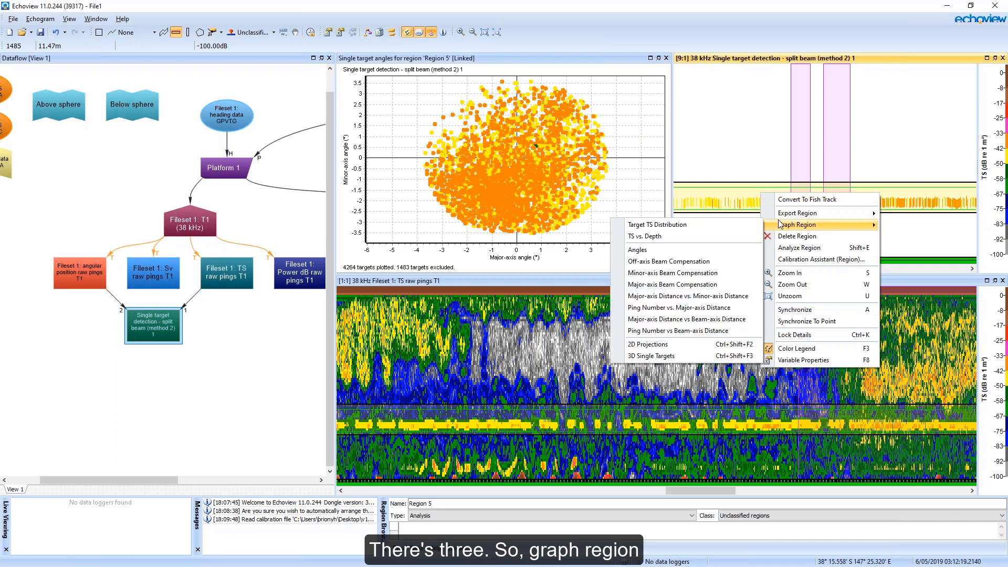
{"action": "left_click", "coordinate": [708, 262]}
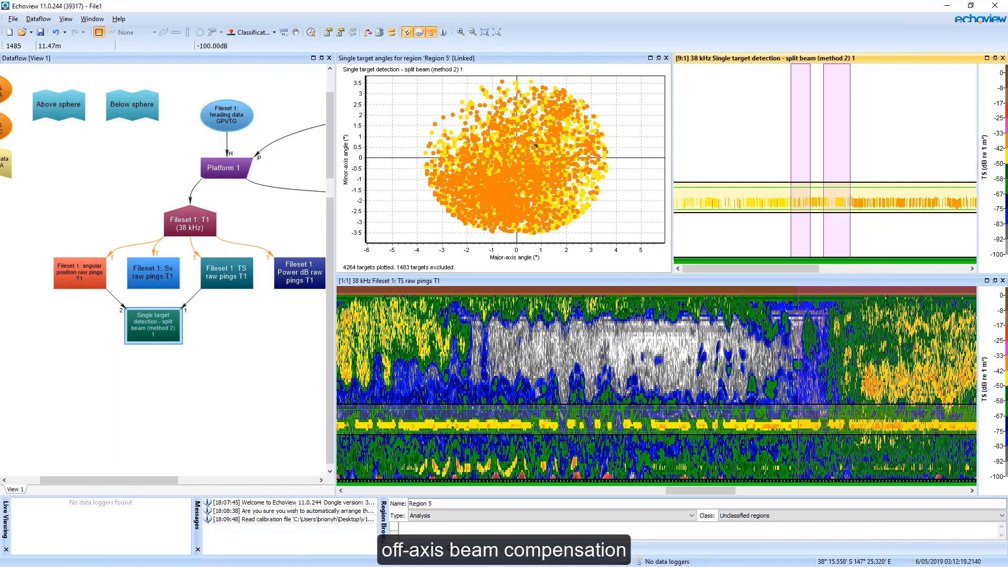
{"action": "right_click", "coordinate": [752, 191]}
{"action": "mouse_move", "coordinate": [788, 221]}
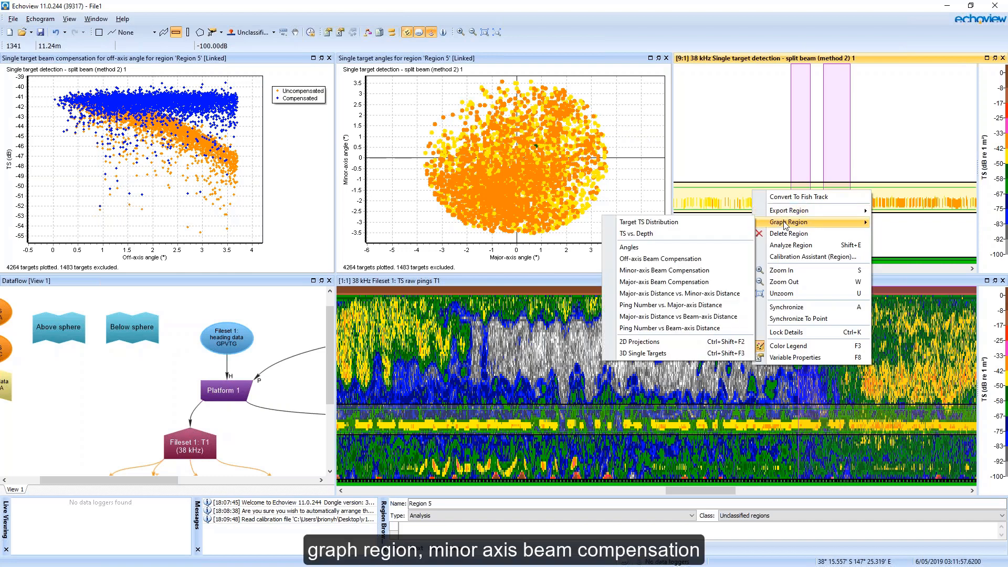
{"action": "left_click", "coordinate": [681, 270]}
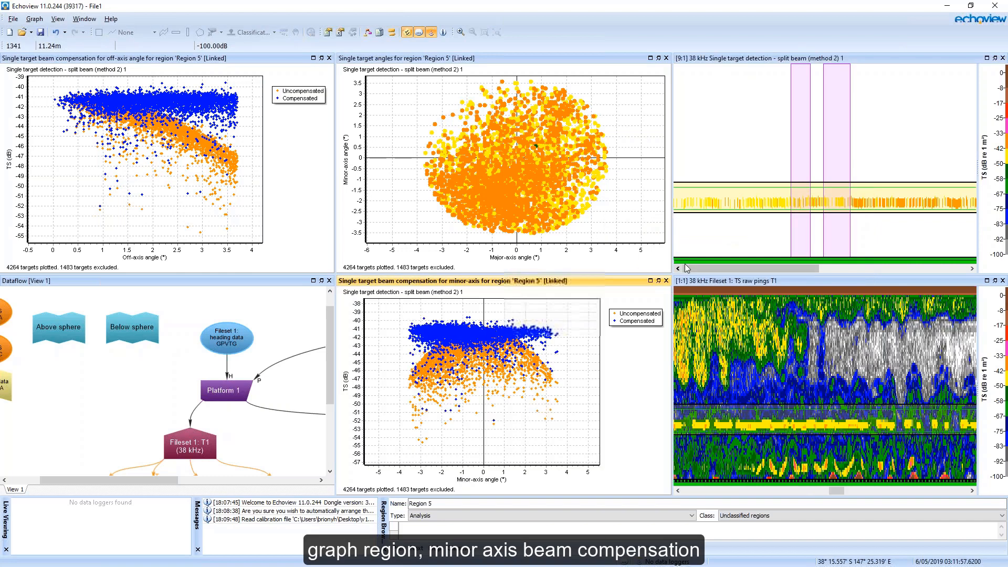
{"action": "right_click", "coordinate": [746, 192]}
{"action": "mouse_move", "coordinate": [784, 227]}
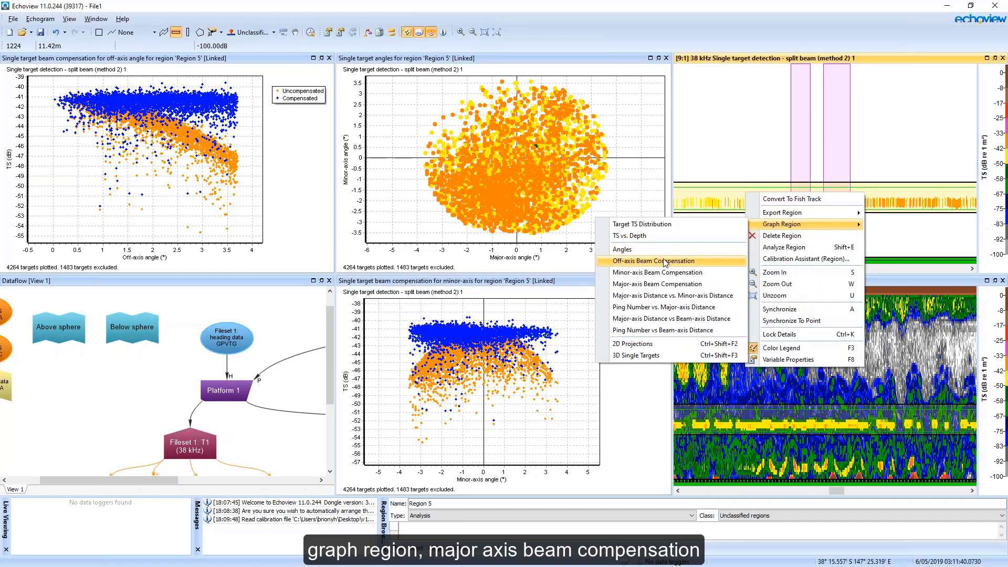
{"action": "left_click", "coordinate": [665, 286]}
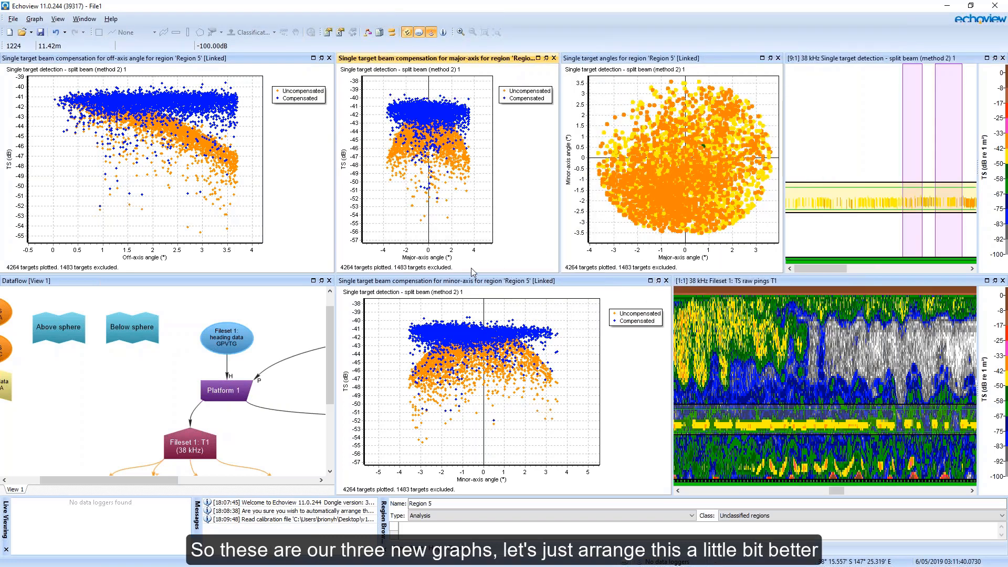
Close the dataflow view and dock the major-axis beam compensation graph above the off-axis graph.
{"action": "left_click", "coordinate": [330, 280]}
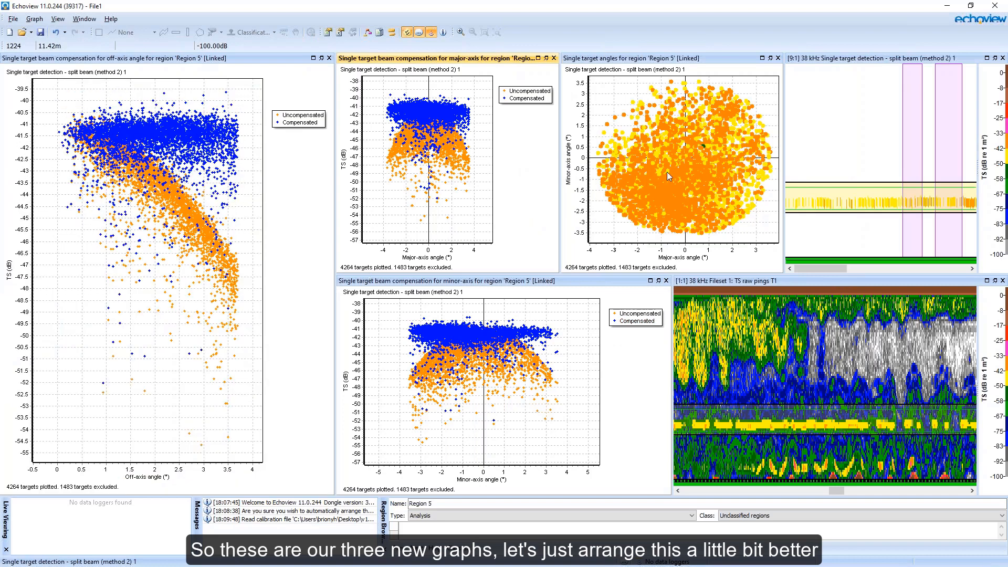
{"action": "left_click_drag", "start_coordinate": [507, 60], "coordinate": [168, 259]}
{"action": "key", "text": "F12"}
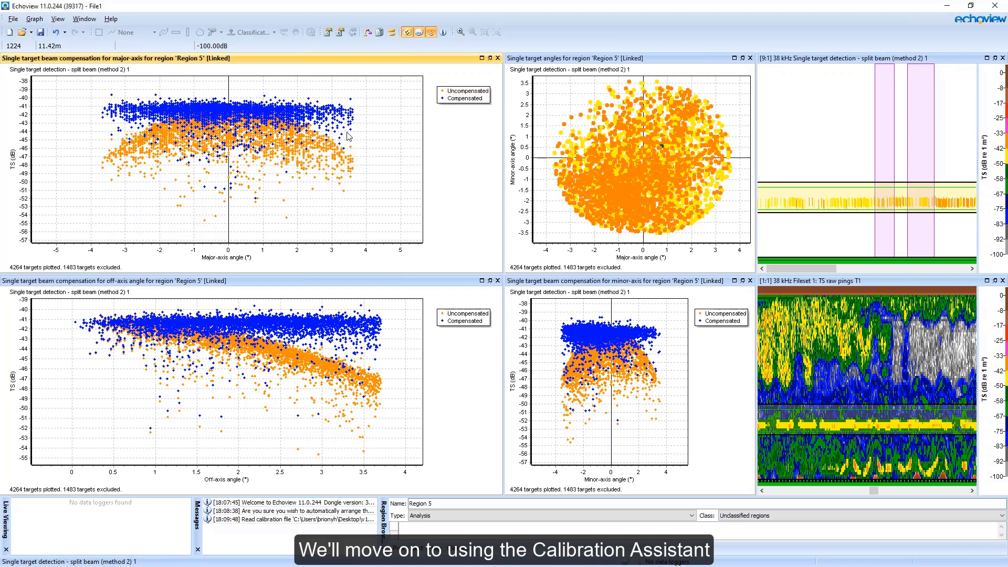
Close the target angles graph and the three beam compensation graphs, leaving only the two echograms open.
{"action": "left_click", "coordinate": [498, 58]}
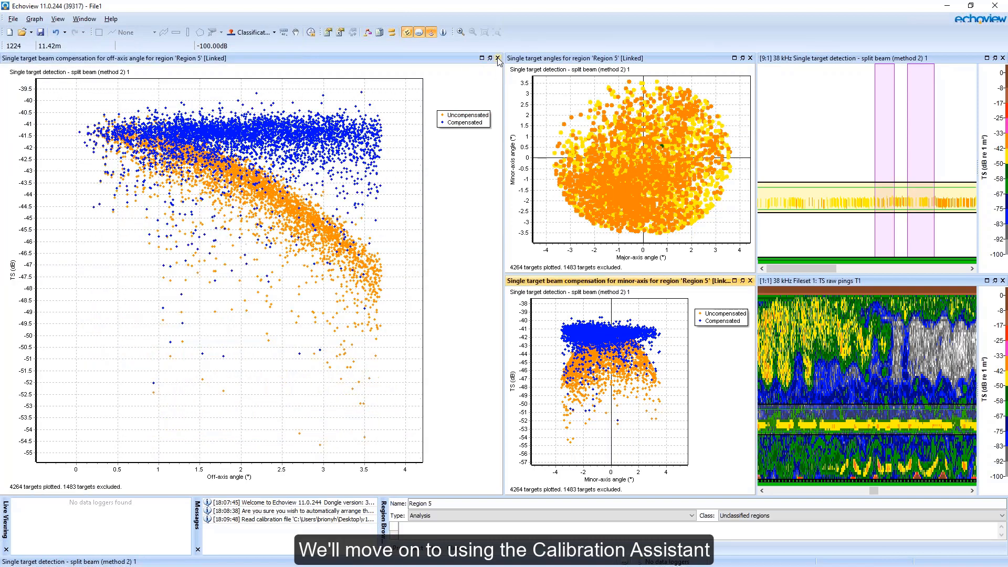
{"action": "left_click", "coordinate": [498, 59]}
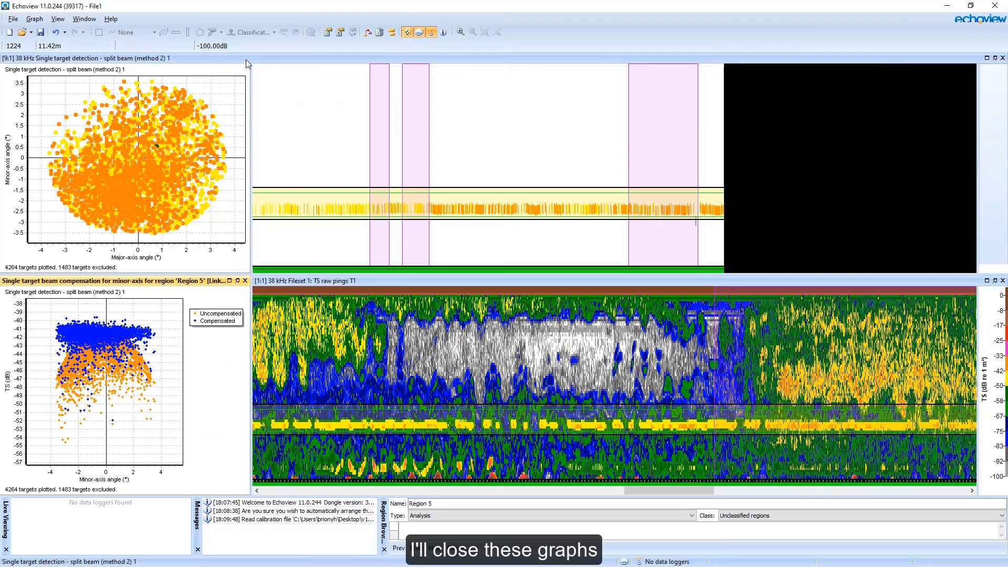
{"action": "left_click", "coordinate": [245, 59]}
{"action": "left_click", "coordinate": [245, 281]}
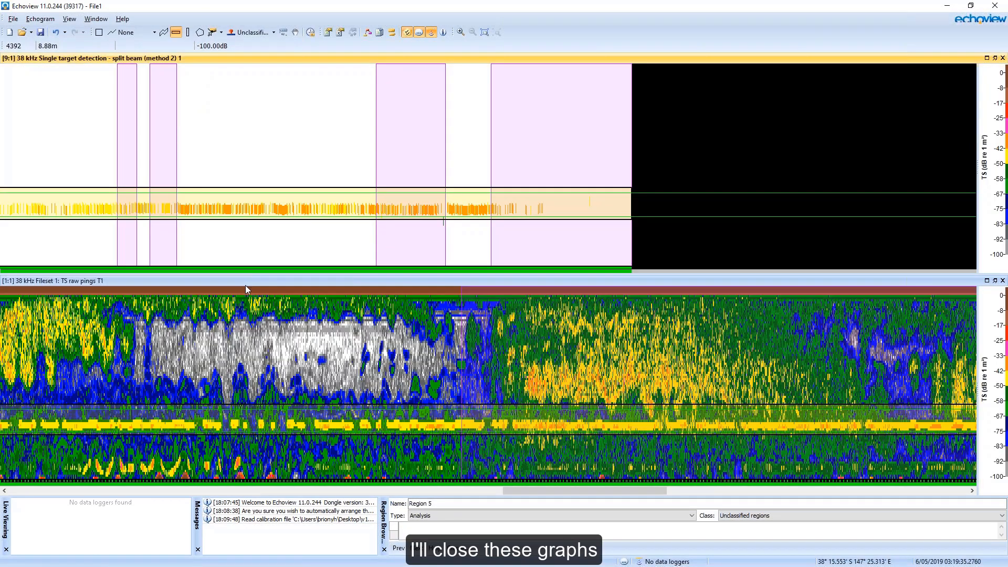
{"action": "right_click", "coordinate": [293, 202]}
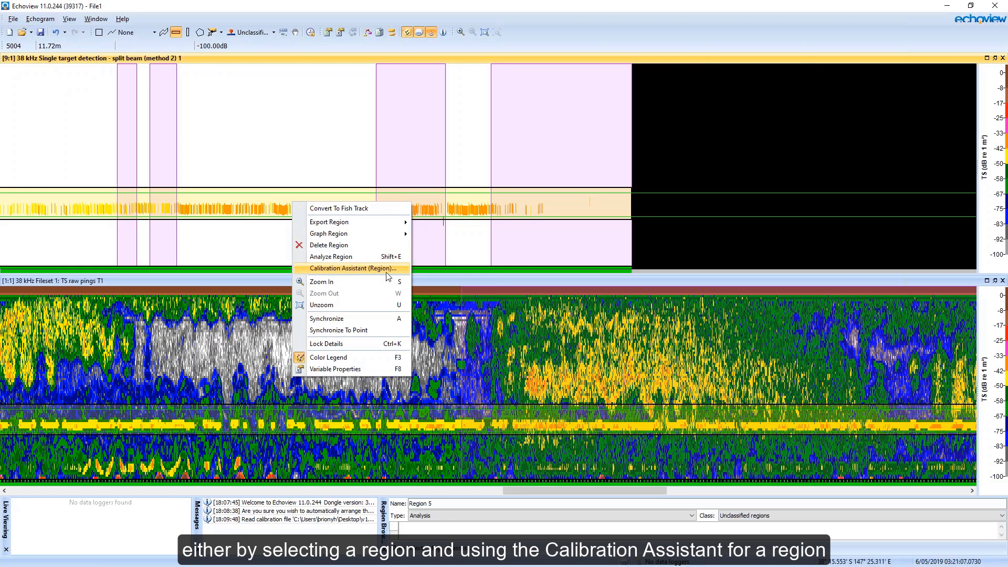
{"action": "left_click", "coordinate": [224, 147]}
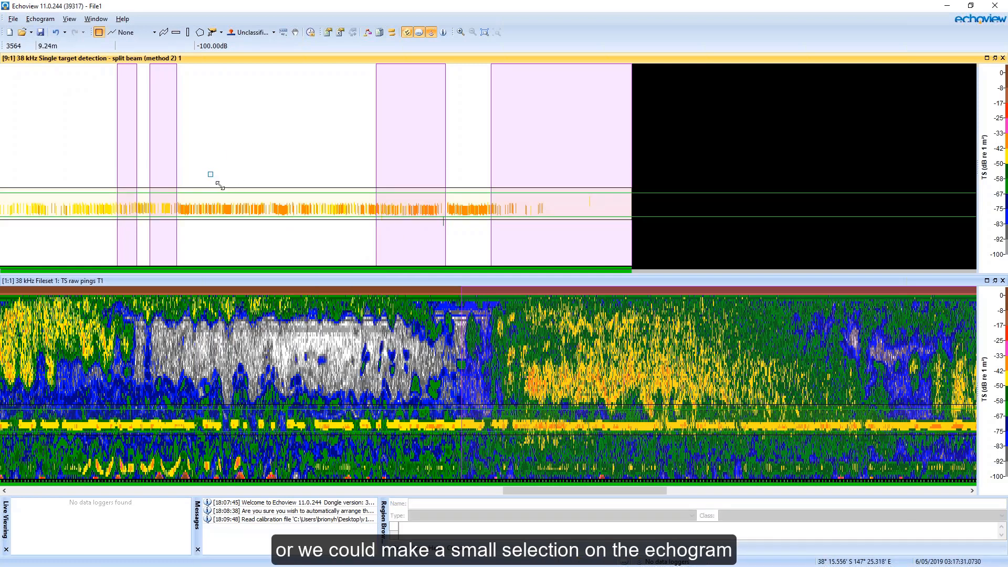
{"action": "left_click_drag", "start_coordinate": [208, 171], "coordinate": [281, 232]}
{"action": "right_click", "coordinate": [258, 199]}
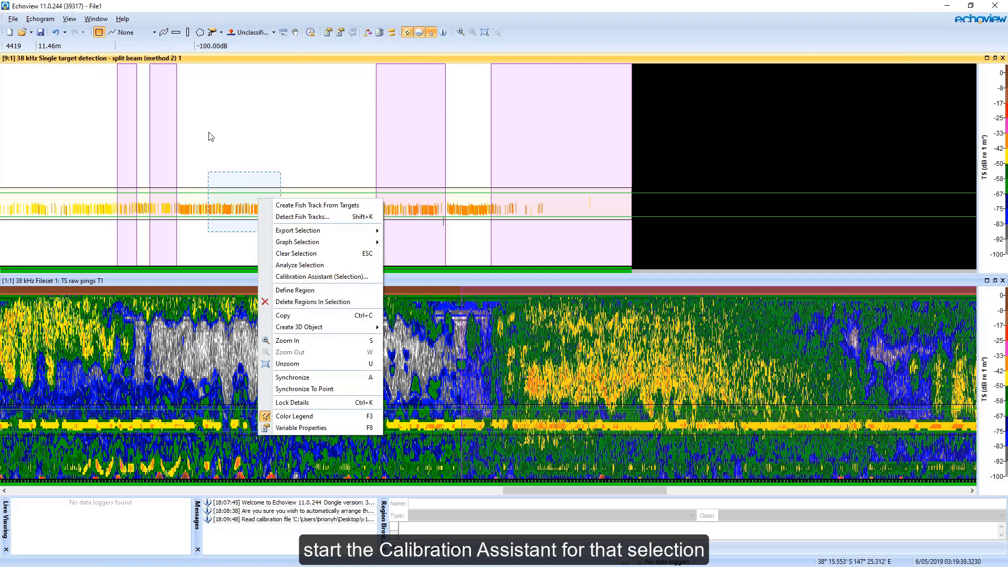
{"action": "left_click", "coordinate": [356, 282]}
{"action": "left_click", "coordinate": [42, 19]}
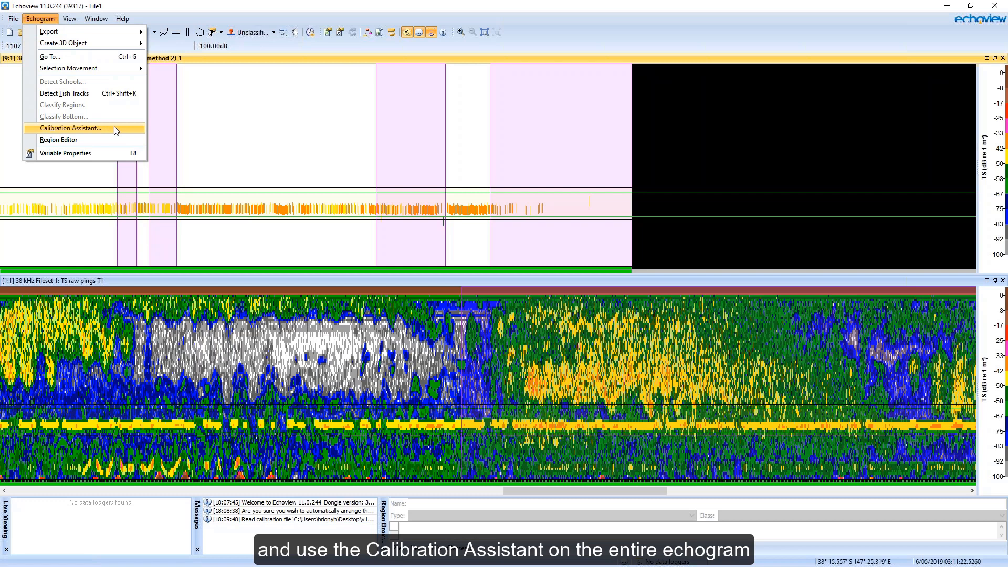
{"action": "left_click", "coordinate": [285, 200]}
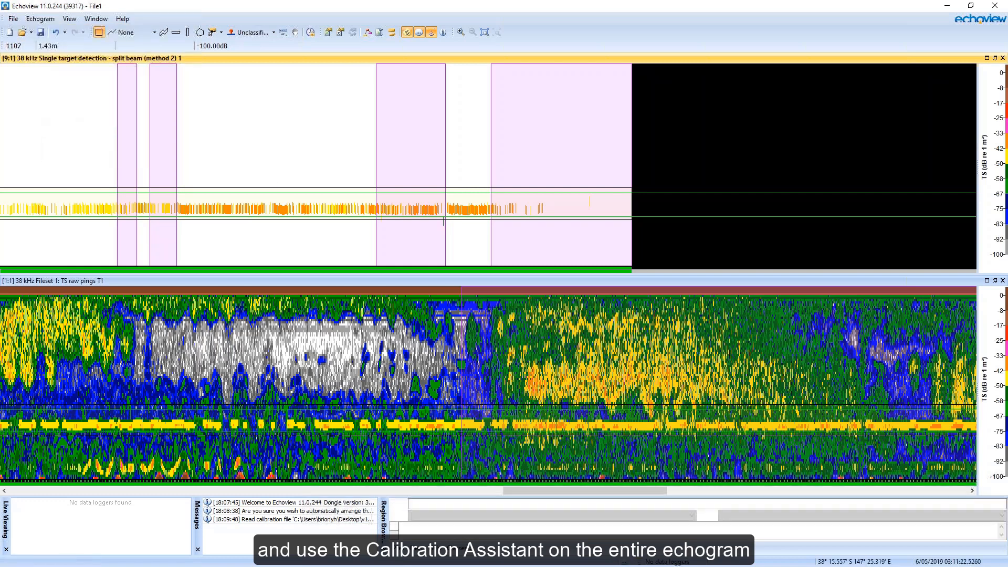
Open the Calibration Assistant for the analysis region and set the sphere TS to -42.4 dB.
{"action": "right_click", "coordinate": [301, 205]}
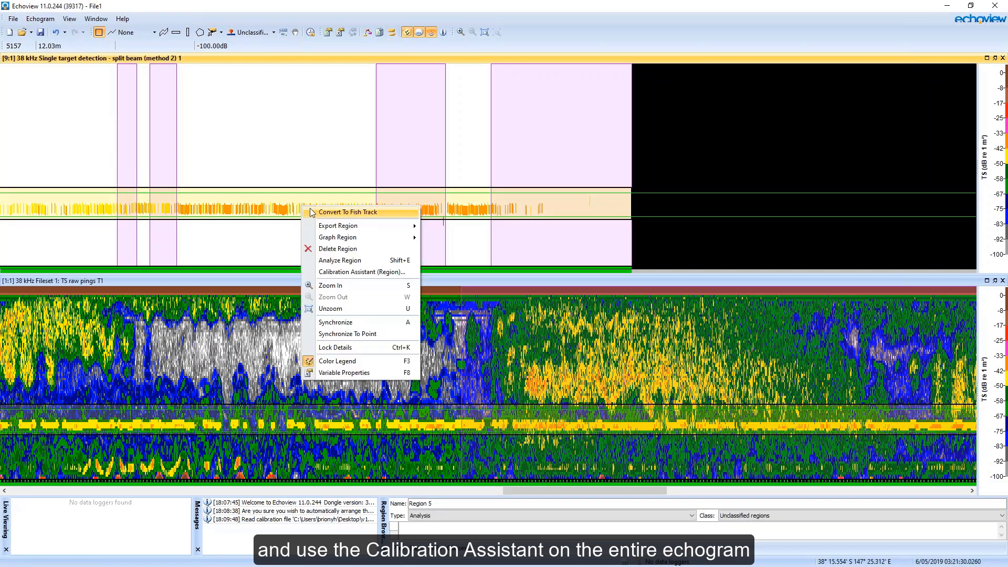
{"action": "left_click", "coordinate": [373, 273]}
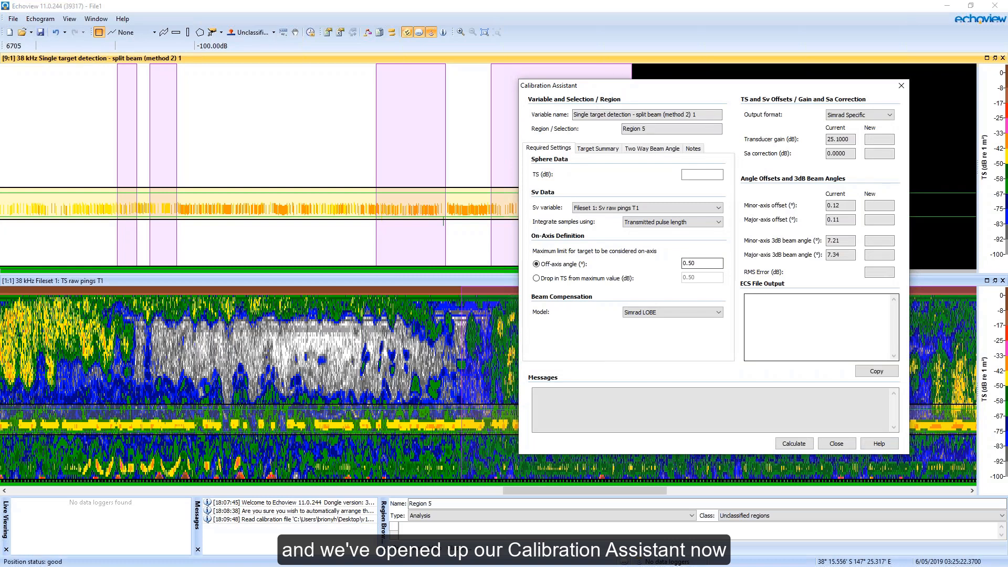
{"action": "left_click", "coordinate": [705, 176]}
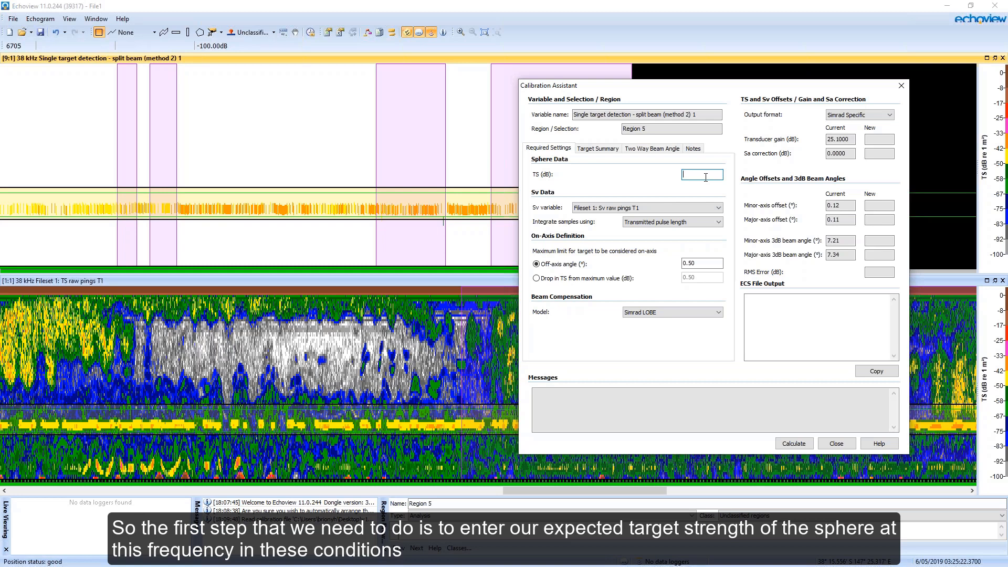
{"action": "type", "text": "-42.4"}
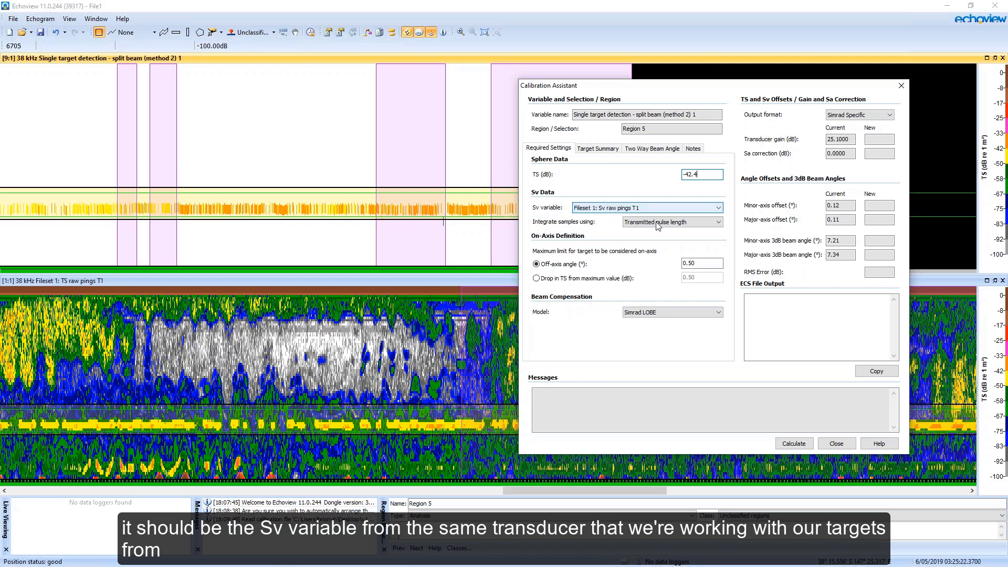
Review the sample integration, off-axis angle and beam compensation model settings, keeping Transmitted pulse length, 0.50° and Simrad LOBE.
{"action": "left_click", "coordinate": [718, 222]}
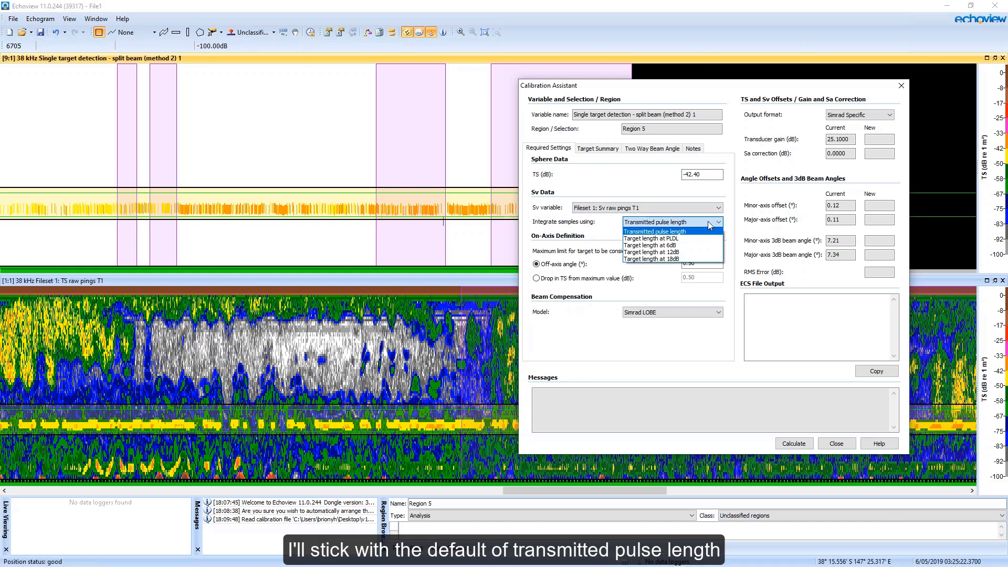
{"action": "left_click", "coordinate": [708, 221]}
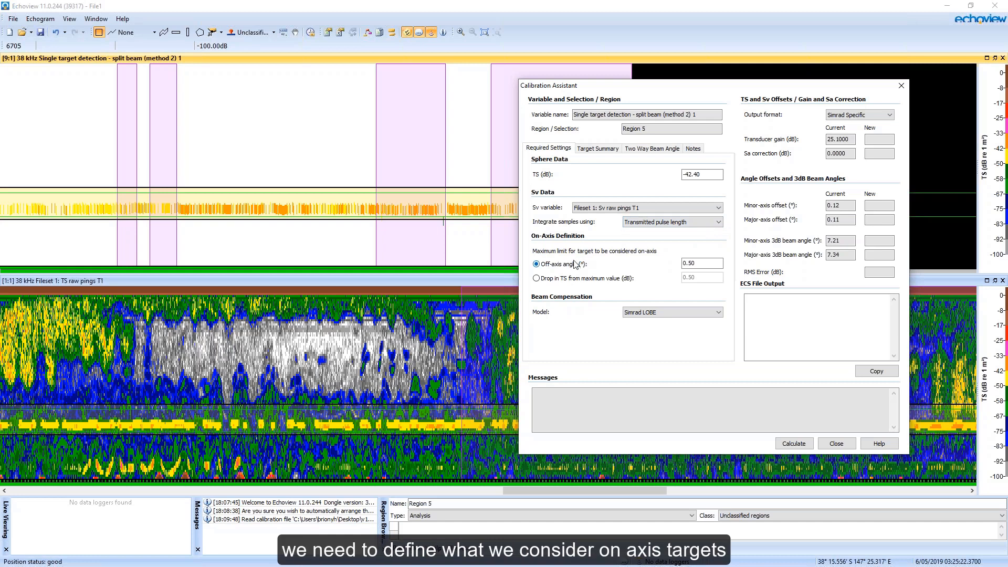
{"action": "left_click", "coordinate": [699, 267]}
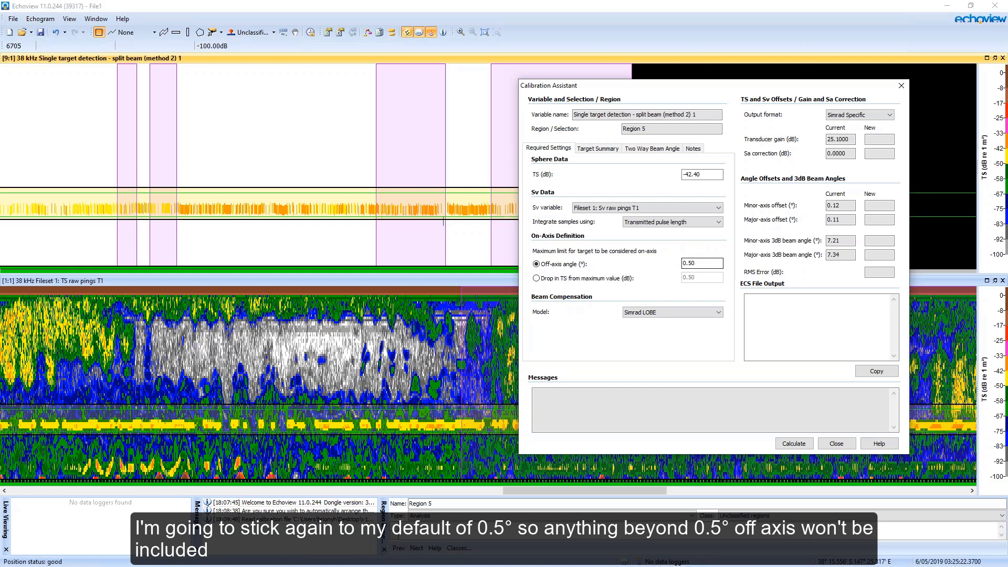
{"action": "left_click", "coordinate": [663, 313]}
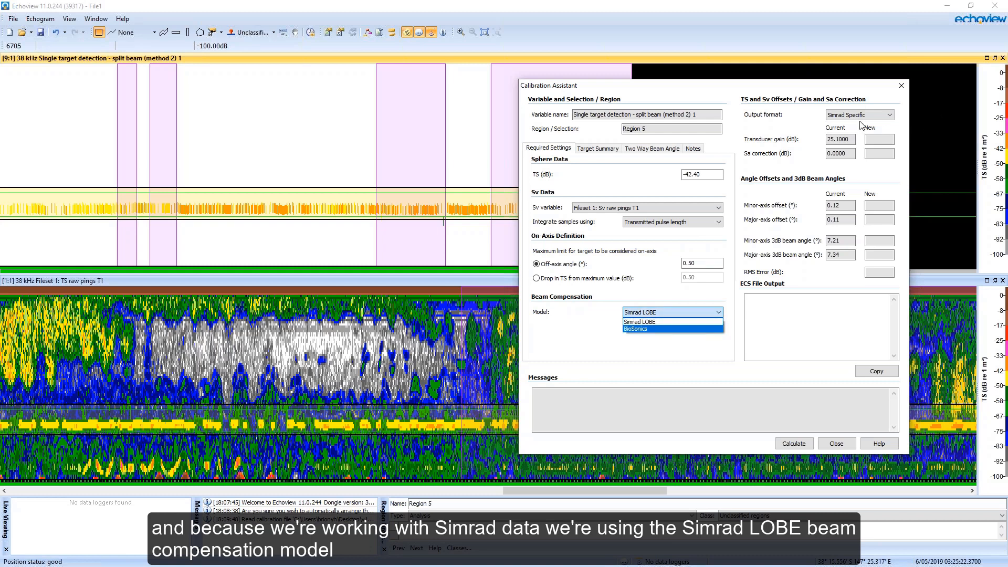
Try the Generic output format and return it to Simrad Specific.
{"action": "left_click", "coordinate": [876, 114]}
{"action": "left_click", "coordinate": [876, 116]}
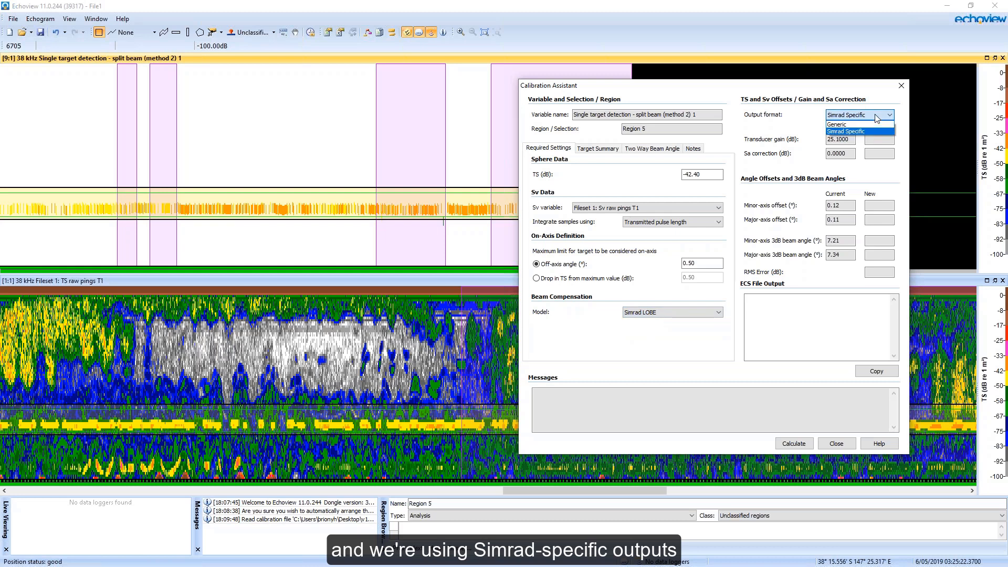
{"action": "left_click", "coordinate": [863, 125]}
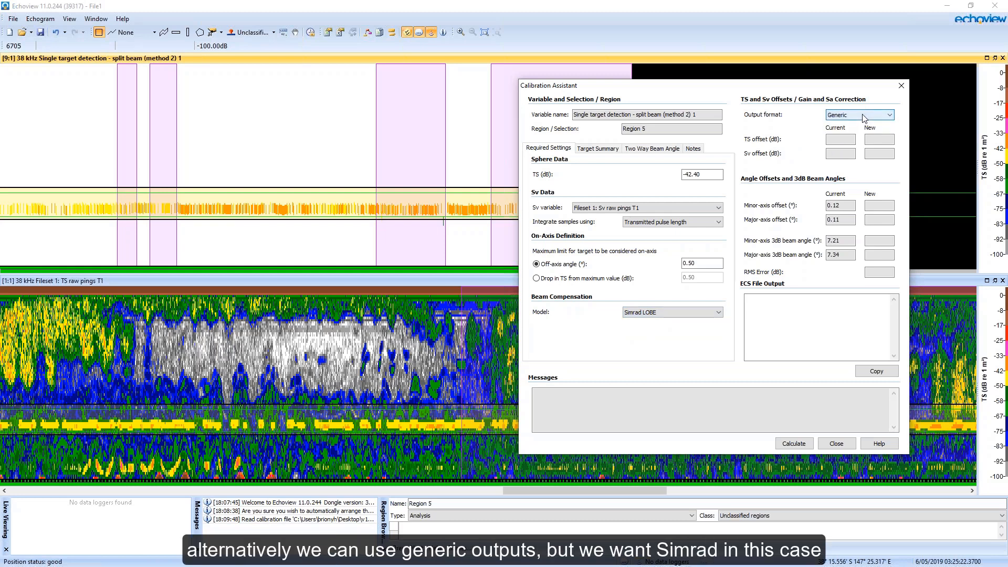
{"action": "left_click", "coordinate": [864, 117]}
{"action": "left_click", "coordinate": [858, 131]}
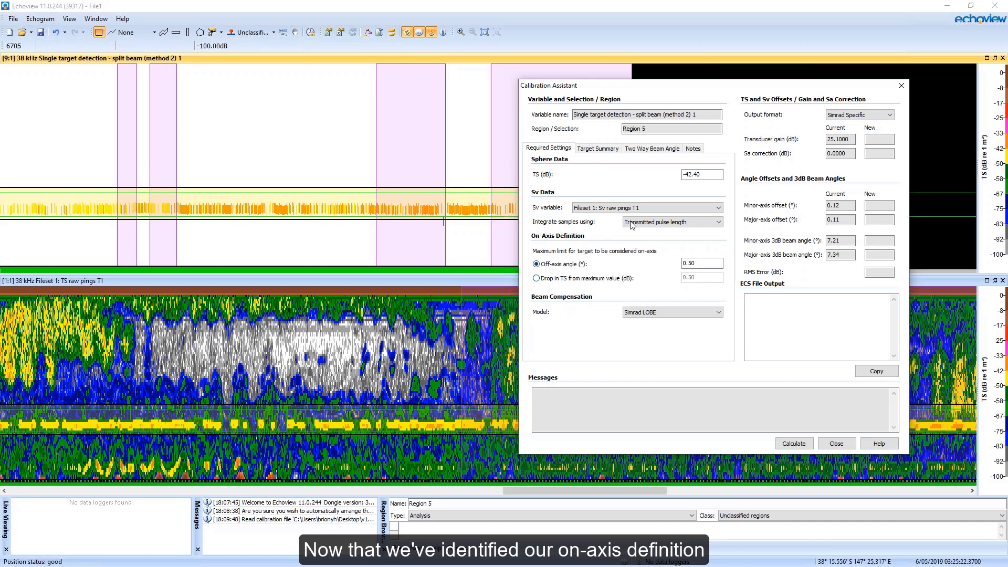
Review the summary of all and on-axis targets and calculate the new calibration values.
{"action": "left_click", "coordinate": [598, 149]}
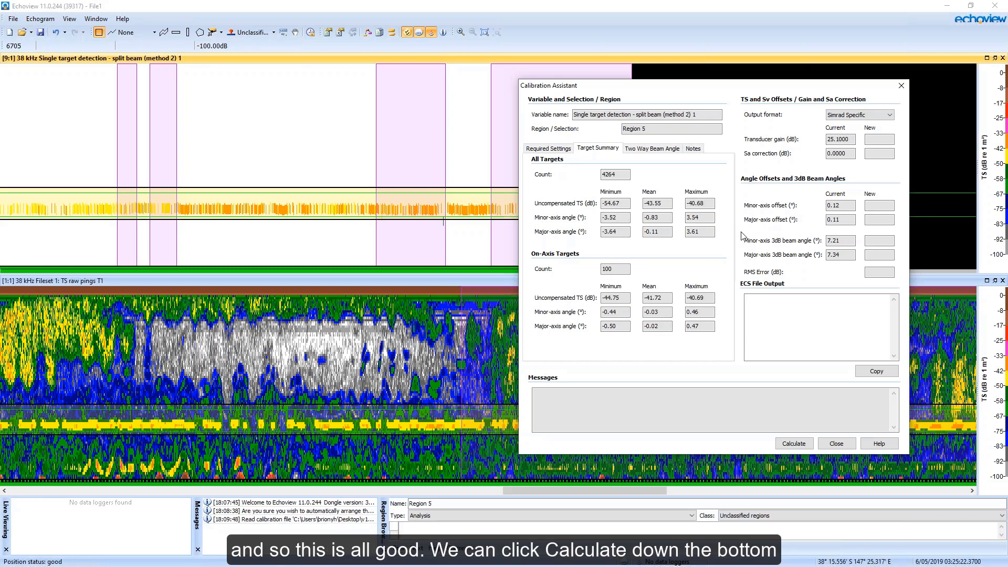
{"action": "left_click", "coordinate": [792, 446]}
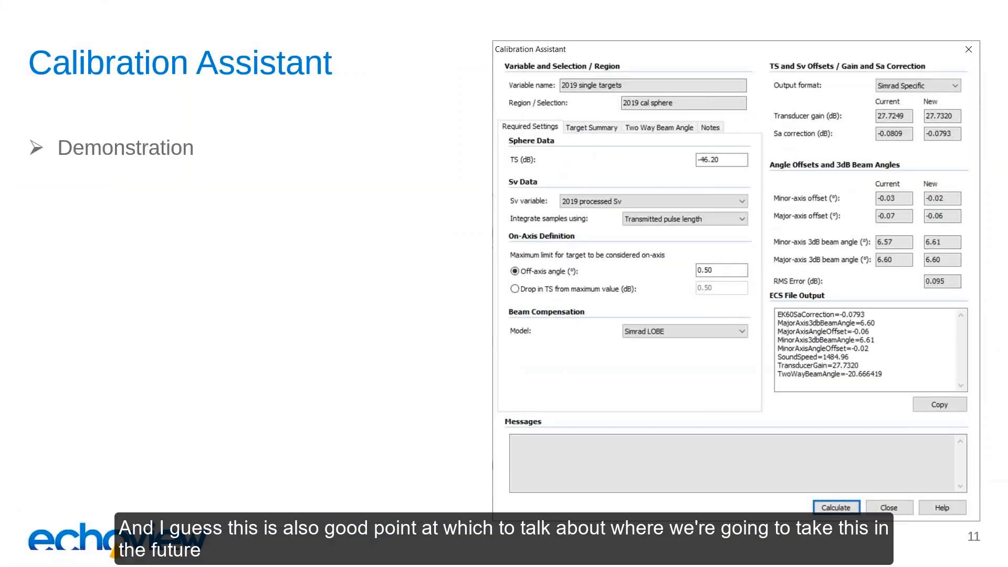
{"action": "key", "text": "Right"}
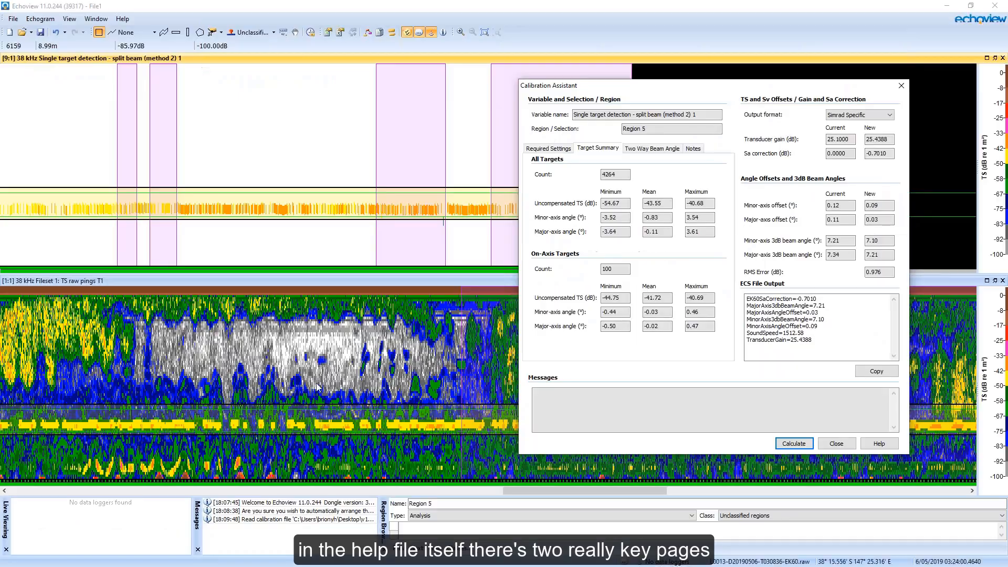
Move the Calibration Assistant aside and consult its help page and the echosounder calibration help topic.
{"action": "left_click_drag", "start_coordinate": [742, 86], "coordinate": [652, 88]}
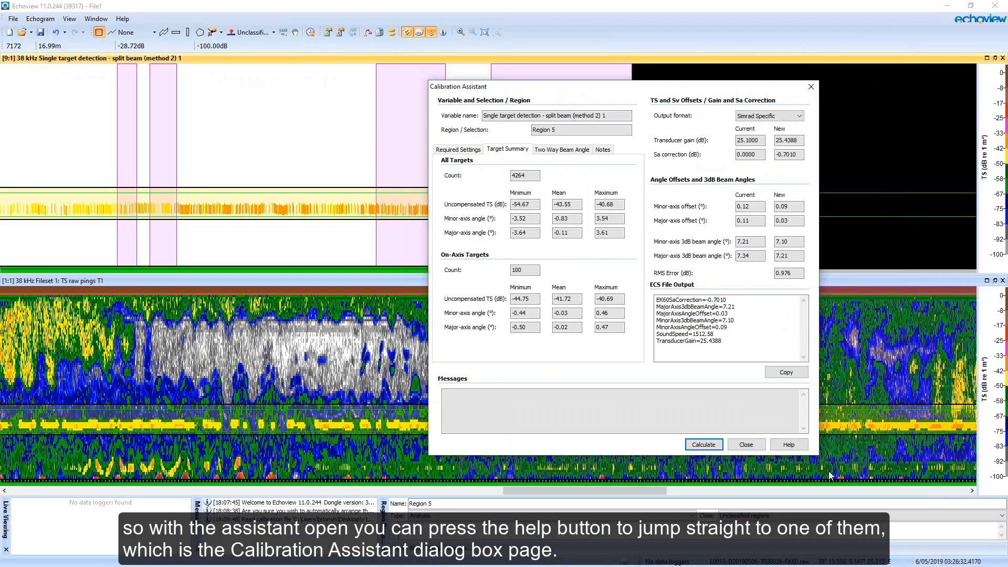
{"action": "left_click", "coordinate": [789, 445]}
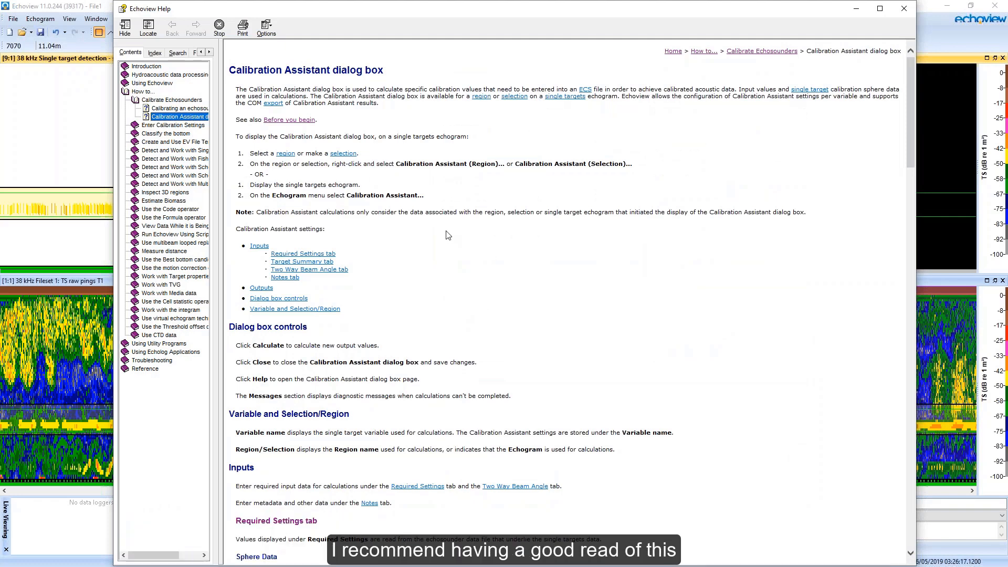
{"action": "left_click", "coordinate": [181, 109]}
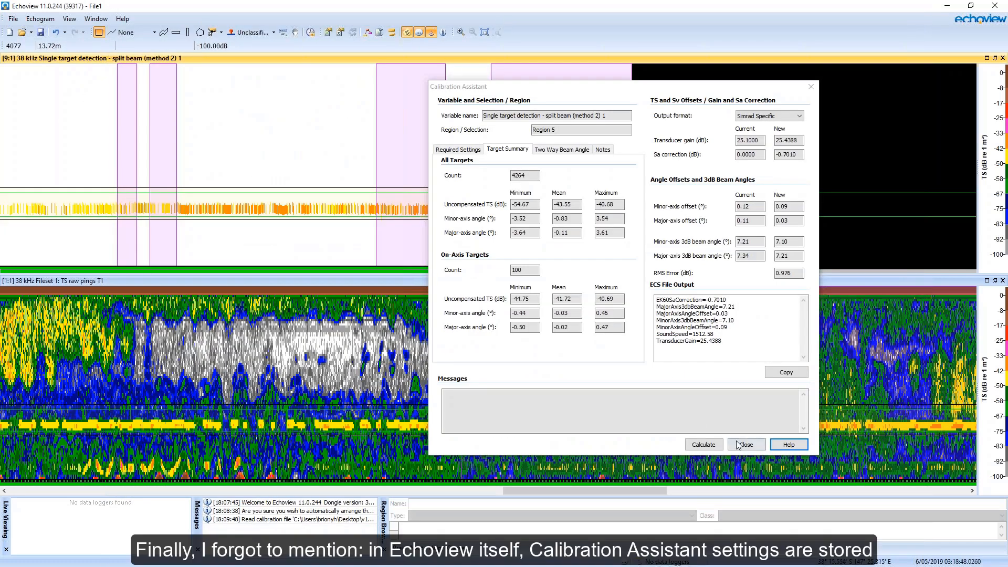
Close the Calibration Assistant and both echograms, and select the single target detection variable in the dataflow.
{"action": "left_click", "coordinate": [745, 445]}
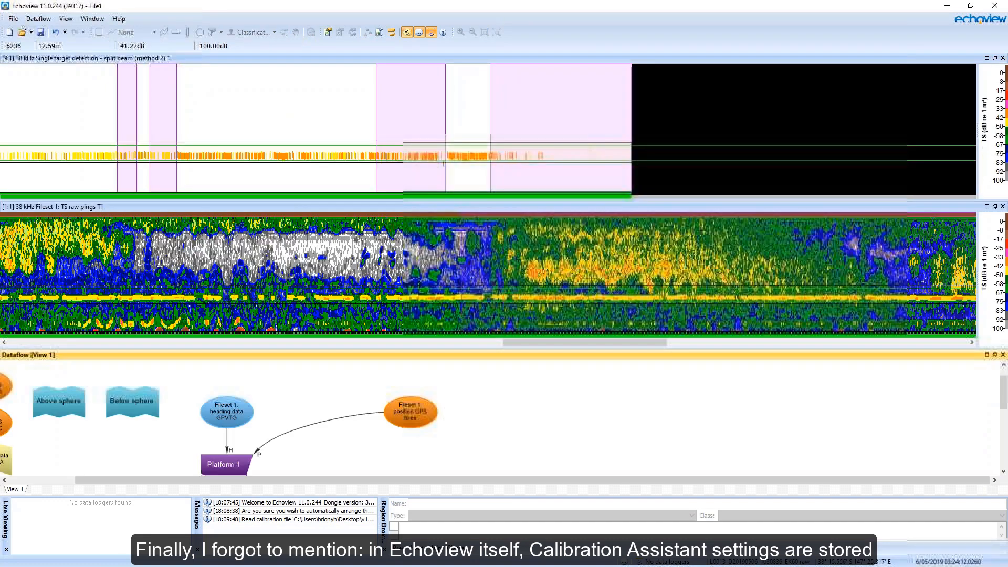
{"action": "left_click", "coordinate": [1003, 207]}
{"action": "left_click", "coordinate": [1003, 58]}
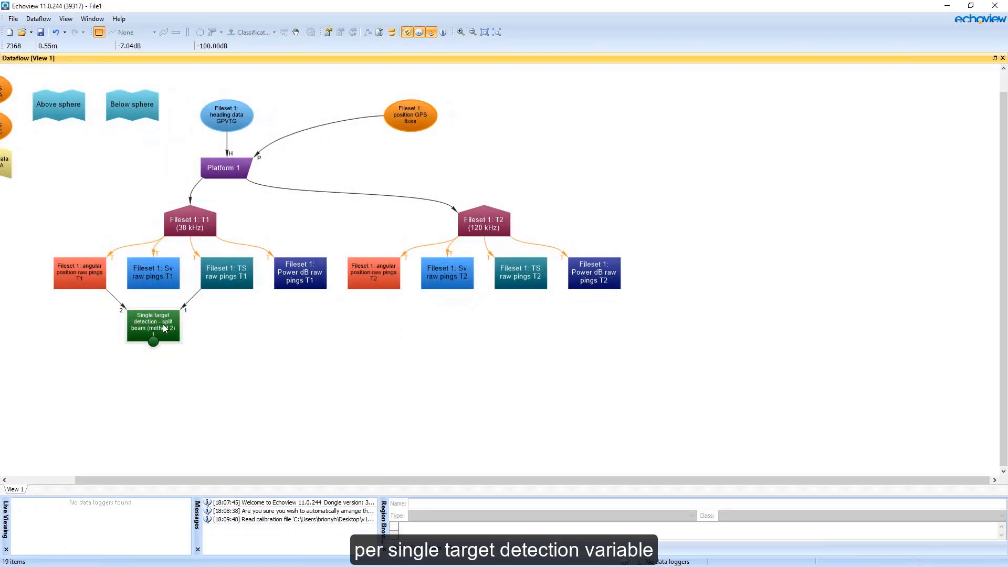
{"action": "left_click", "coordinate": [156, 338]}
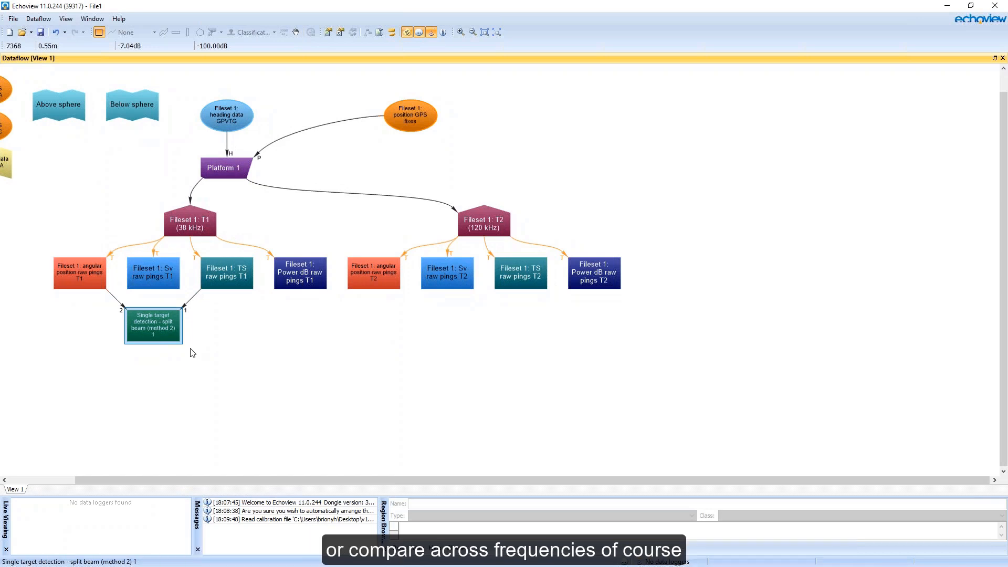
{"action": "mouse_move", "coordinate": [173, 328]}
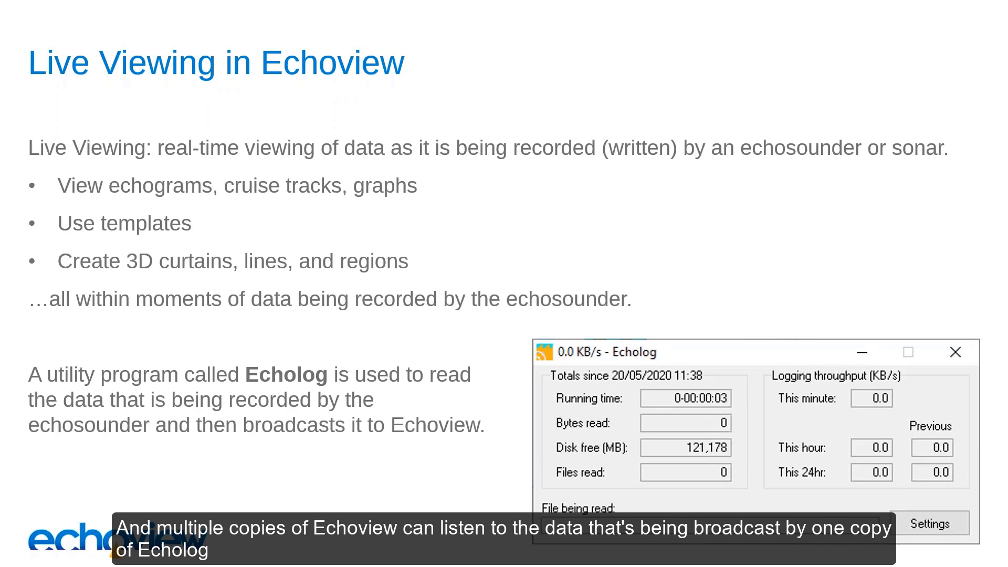
{"action": "key", "text": "Right"}
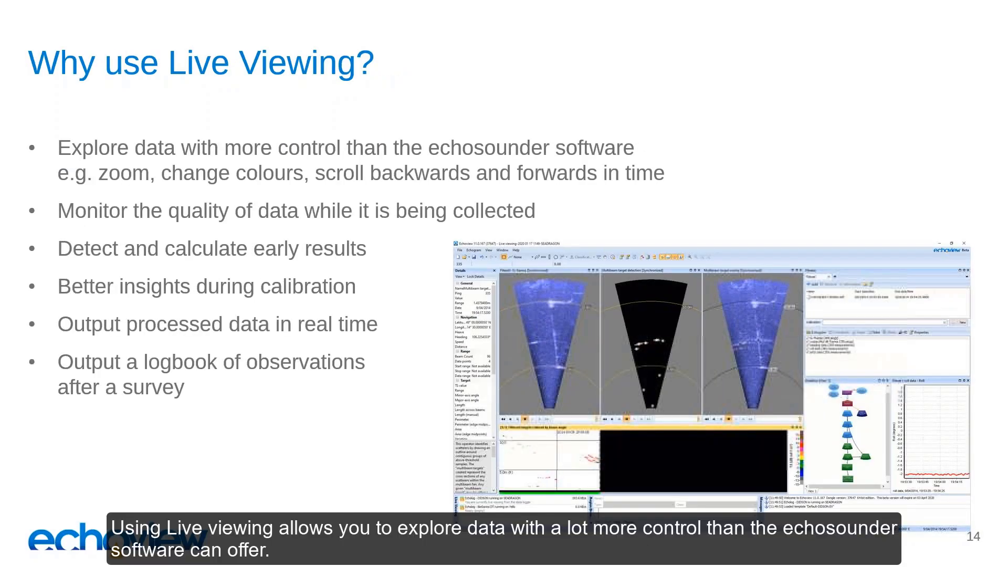
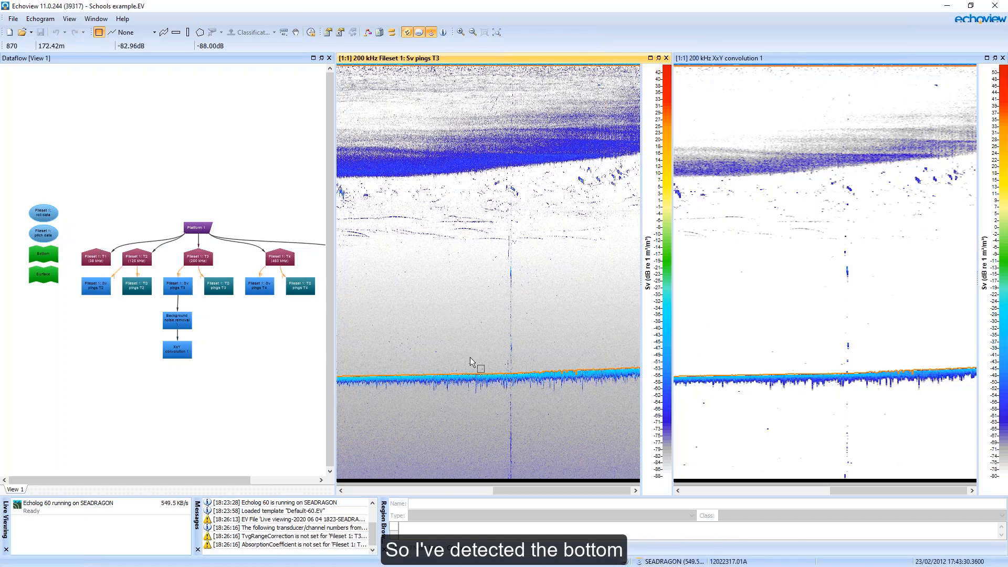
Examine the bottom and surface lines on the 200 kHz Sv echogram, and the background noise removal and XxY convolution variables.
{"action": "mouse_move", "coordinate": [464, 374]}
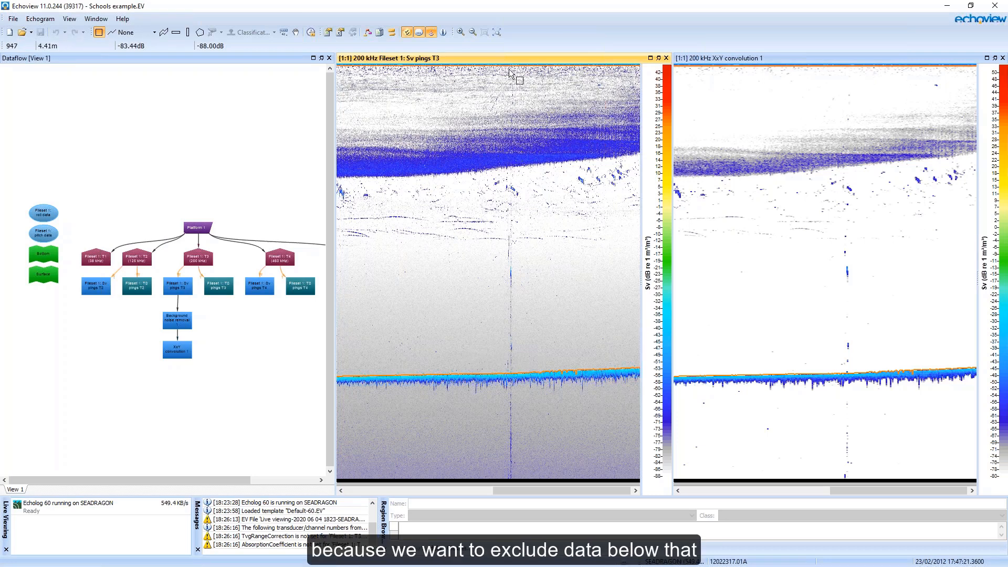
{"action": "mouse_move", "coordinate": [513, 69]}
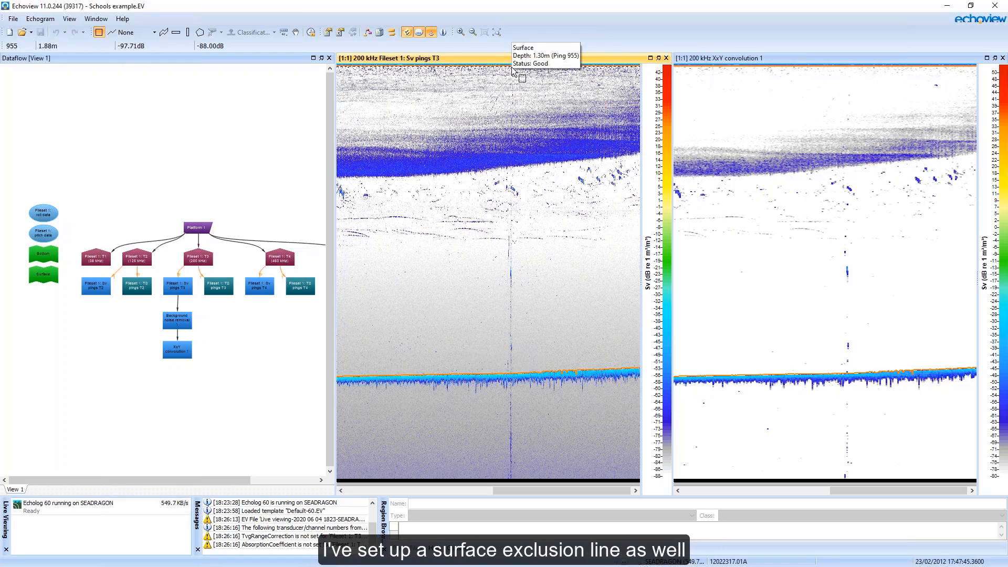
{"action": "left_click", "coordinate": [178, 321]}
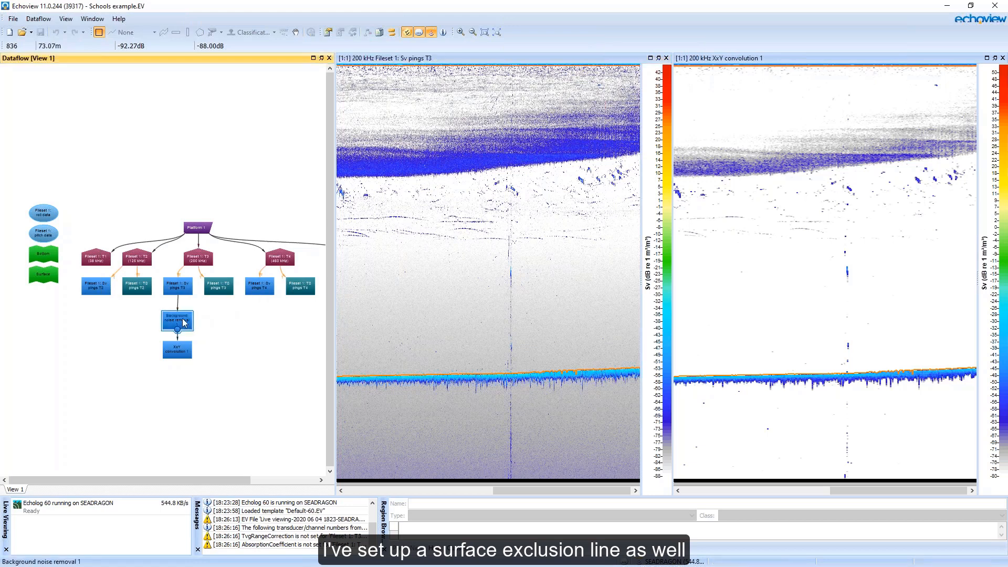
{"action": "scroll", "coordinate": [178, 321], "scroll_direction": "up", "scroll_amount": 5}
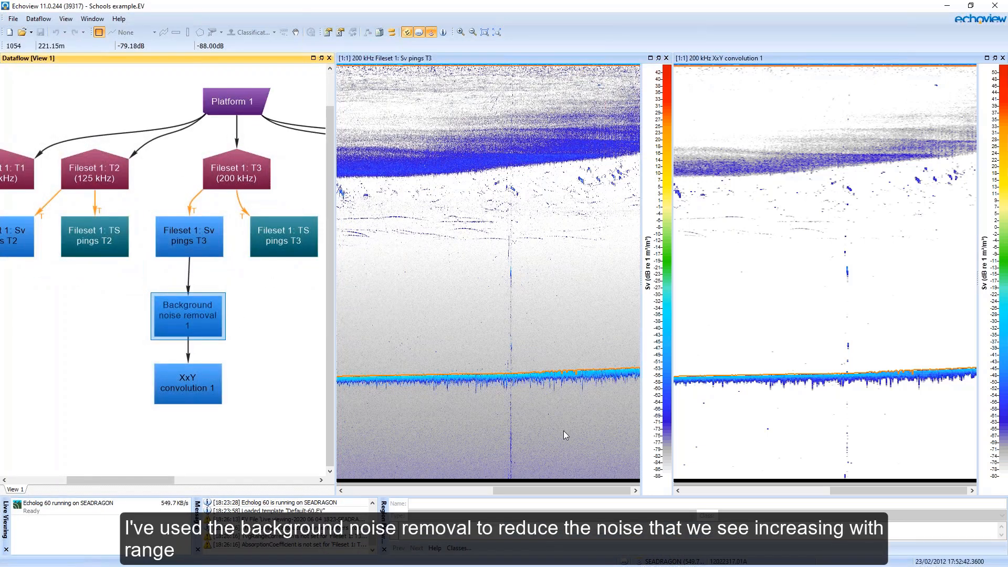
{"action": "left_click", "coordinate": [207, 374]}
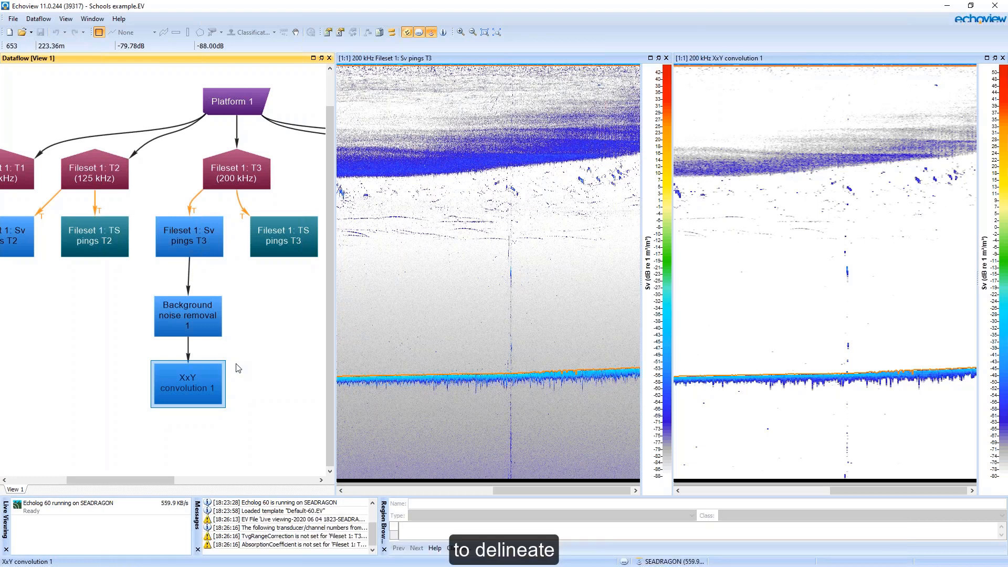
Set the single beam schools detection distance mode to Ping number, with a minimum candidate length of 100 pings and height of 2 meters.
{"action": "left_click", "coordinate": [763, 309]}
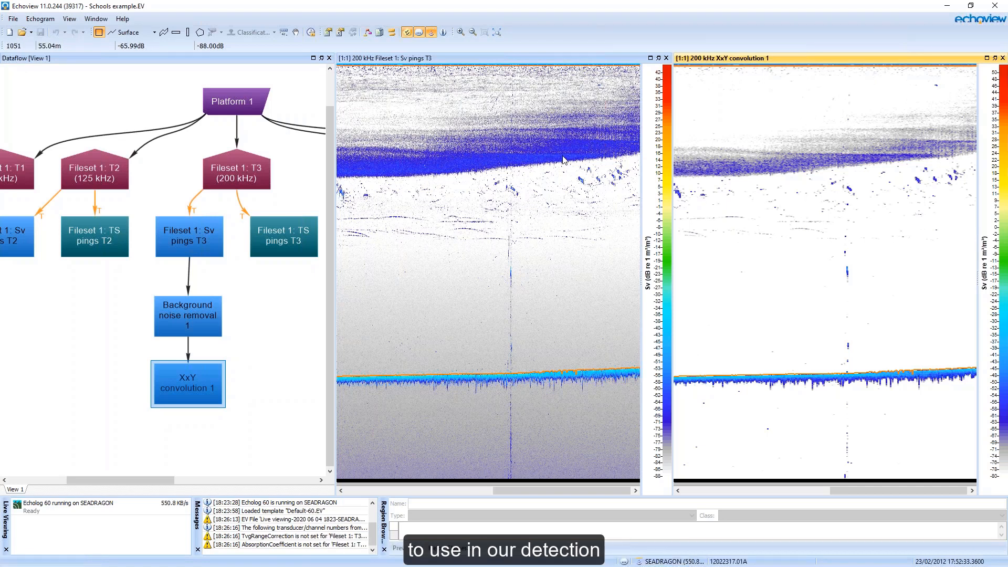
{"action": "left_click", "coordinate": [328, 33]}
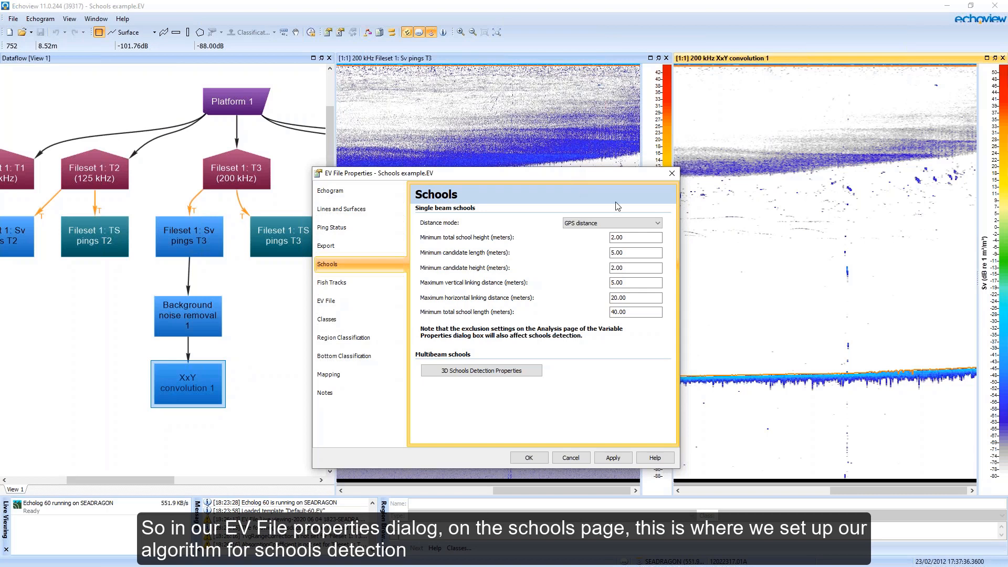
{"action": "left_click", "coordinate": [615, 222]}
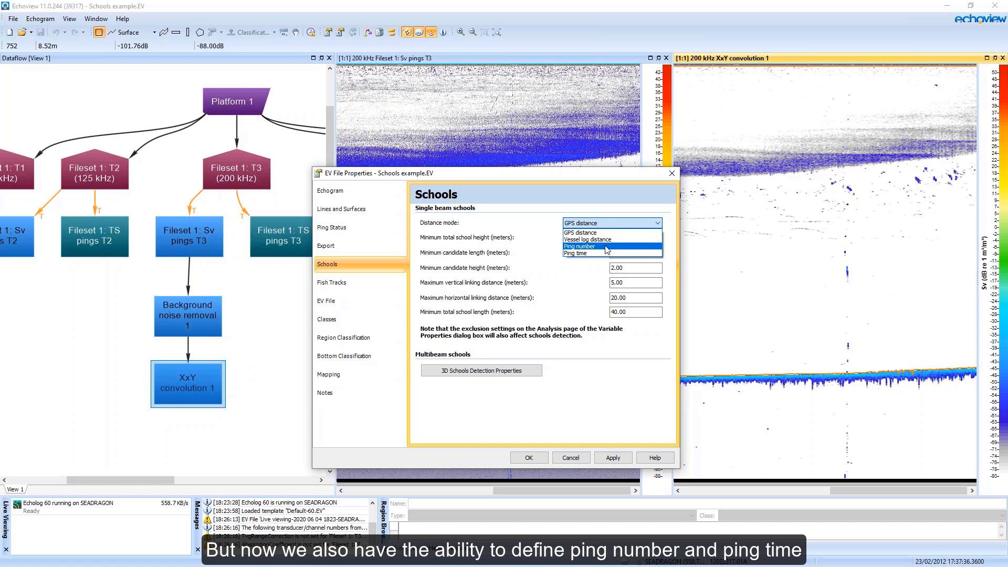
{"action": "left_click", "coordinate": [607, 247]}
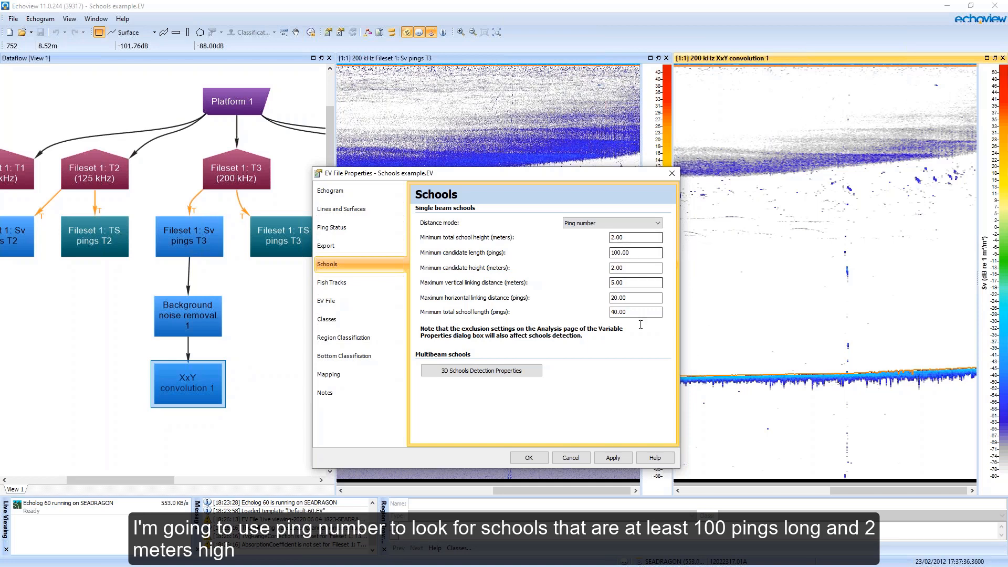
{"action": "left_click", "coordinate": [532, 459]}
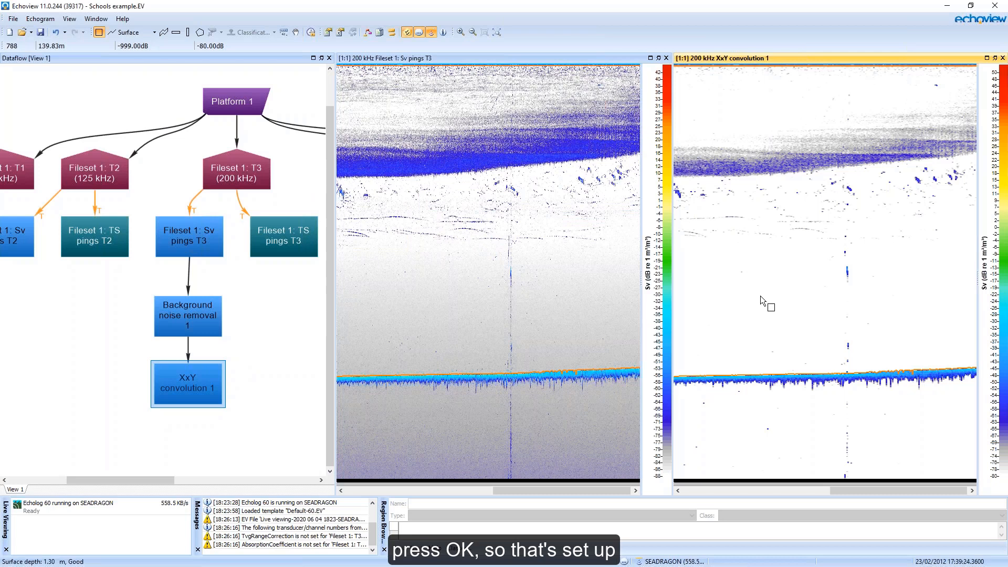
Check the algorithm settings and run schools detection on the XxY convolution echogram, assigning Unclassified regions and deleting existing regions of that class first.
{"action": "left_click", "coordinate": [30, 20]}
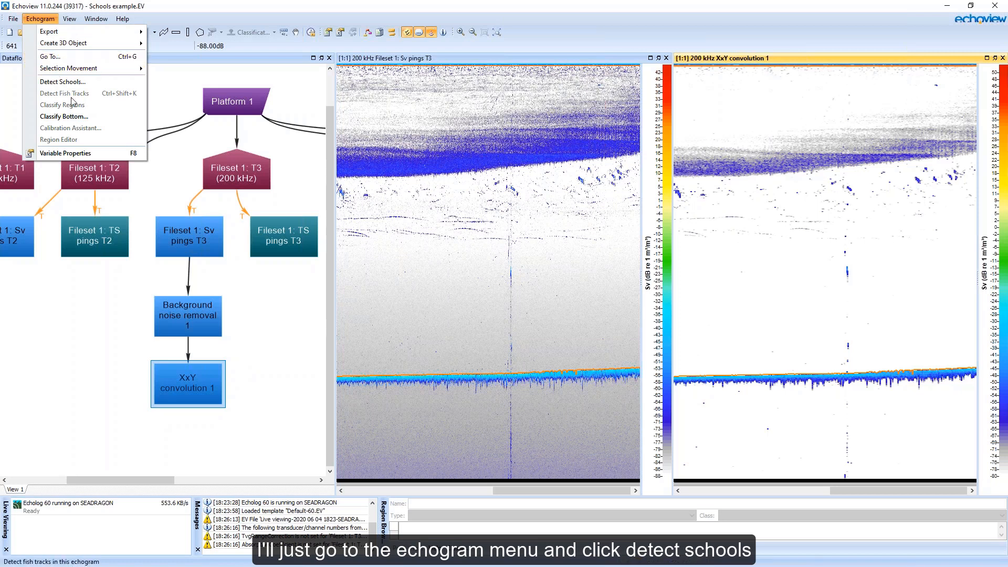
{"action": "left_click", "coordinate": [96, 81]}
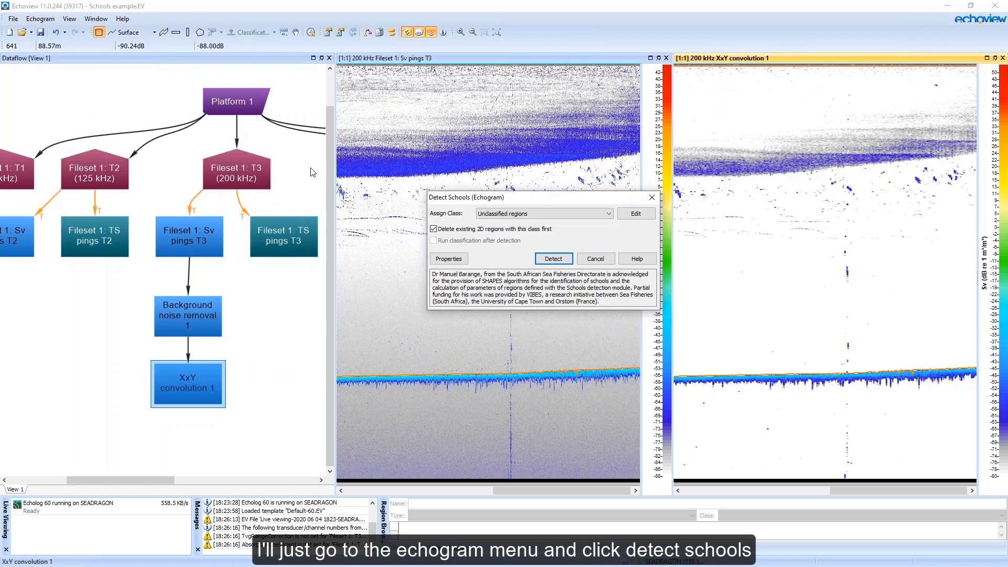
{"action": "left_click", "coordinate": [460, 261]}
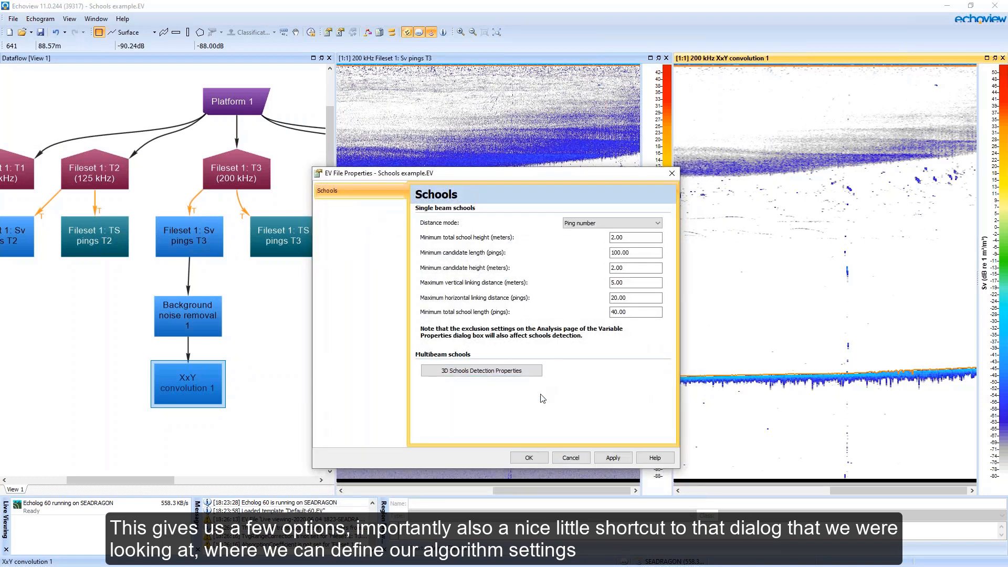
{"action": "left_click", "coordinate": [573, 458]}
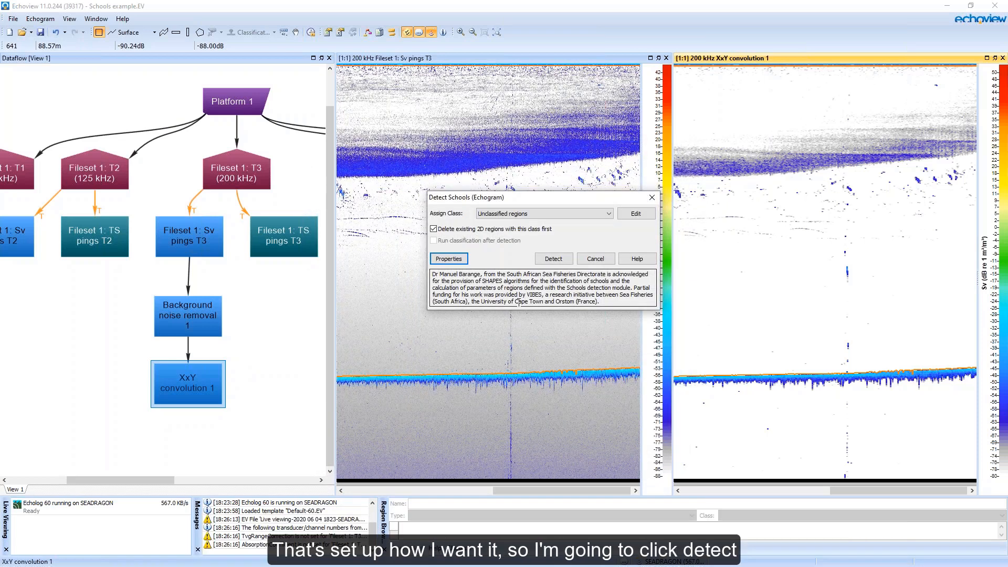
{"action": "left_click", "coordinate": [556, 260]}
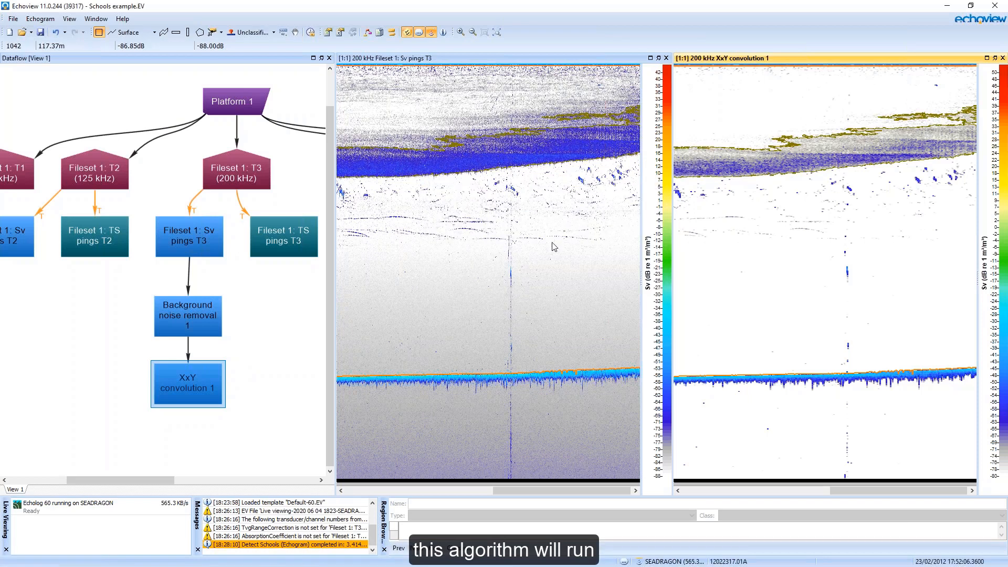
Close the 200 kHz Sv echogram, then close the schools example file without saving its changes.
{"action": "left_click", "coordinate": [666, 59]}
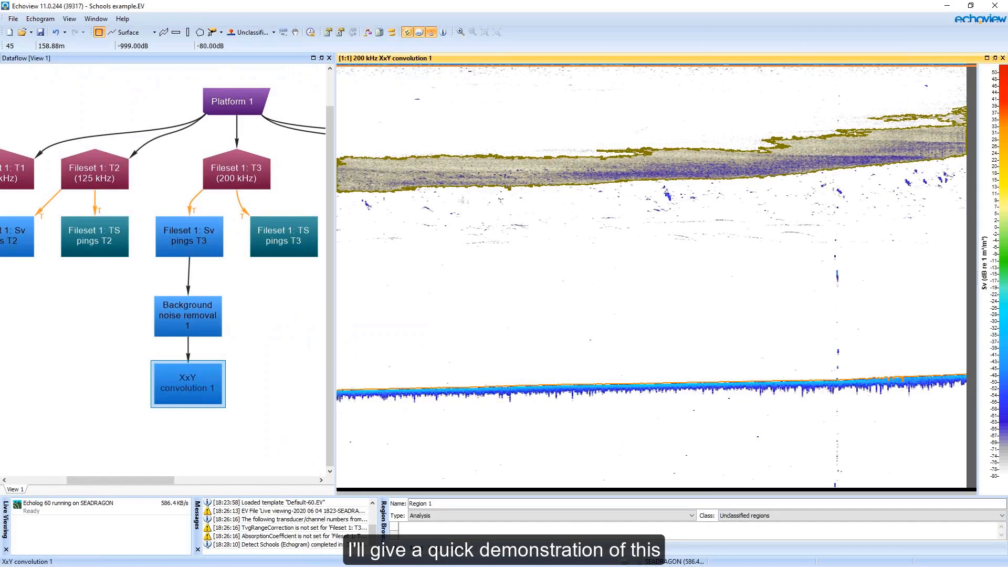
{"action": "key", "text": "ctrl+w"}
{"action": "key", "text": "Right"}
{"action": "key", "text": "Return"}
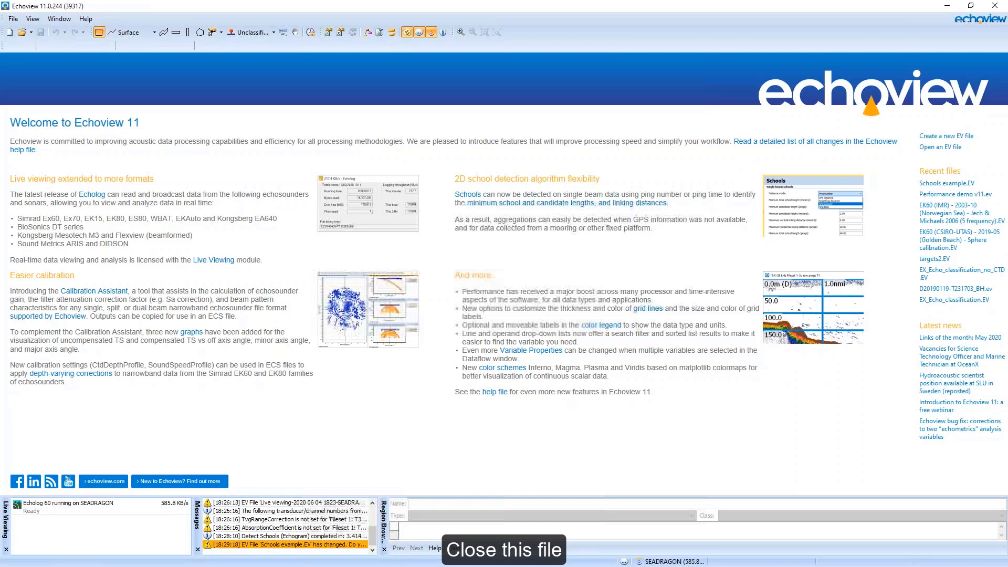
Place Echoview 11 and Echoview 10 side by side and open Performance demo v10.ev and Performance demo v11.ev in their matching versions.
{"action": "key", "text": "super+Right"}
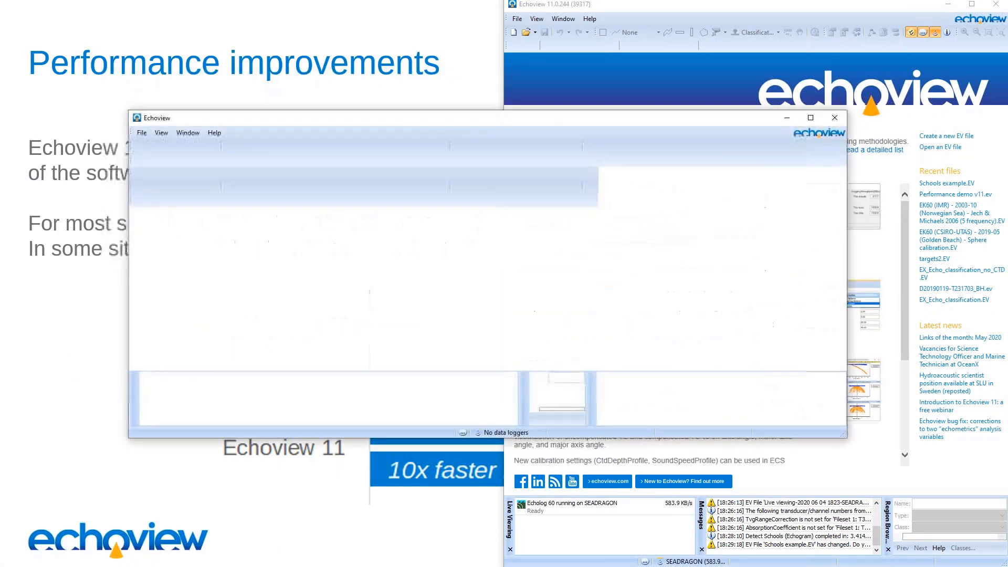
{"action": "key", "text": "super+Left"}
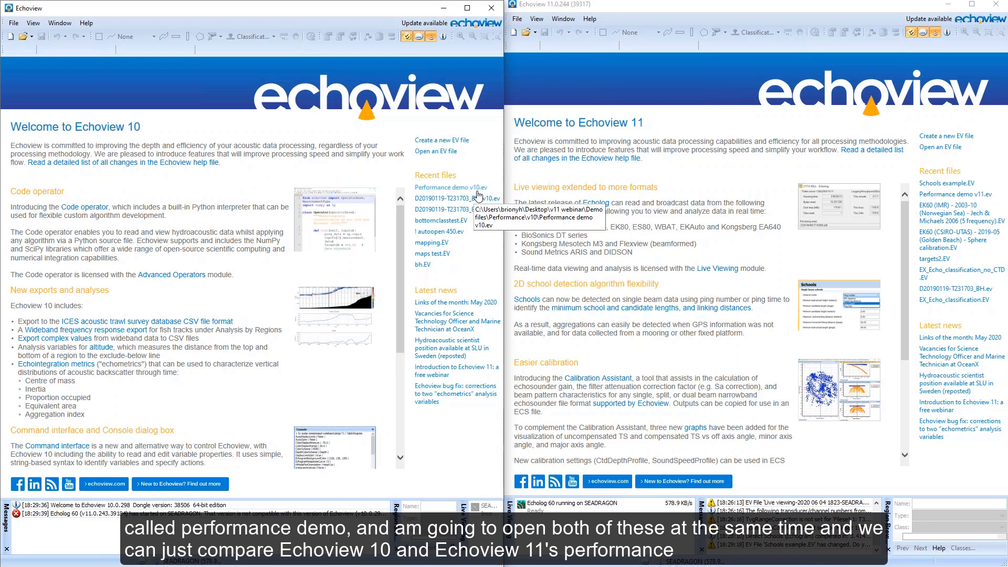
{"action": "left_click", "coordinate": [478, 188]}
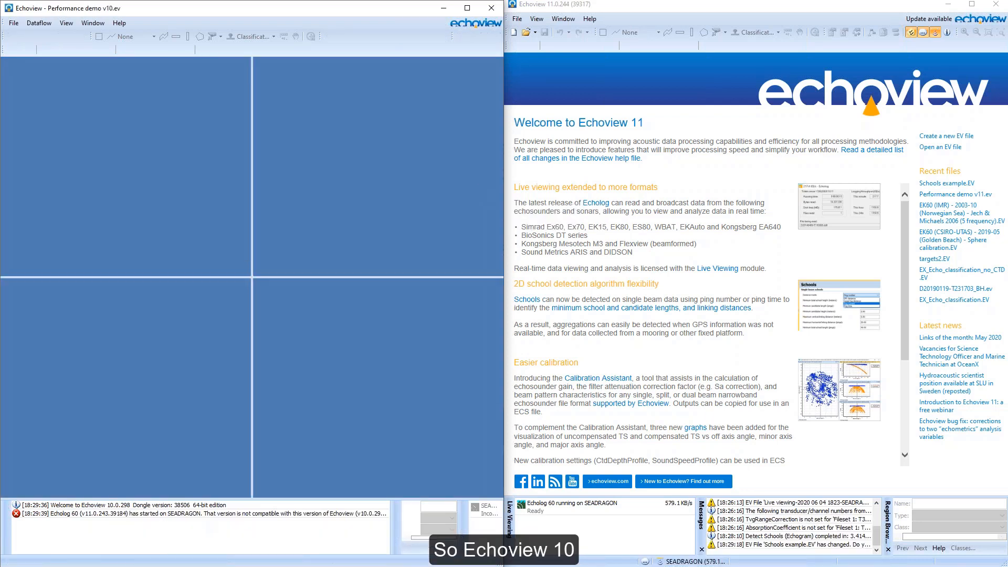
{"action": "left_click", "coordinate": [957, 194]}
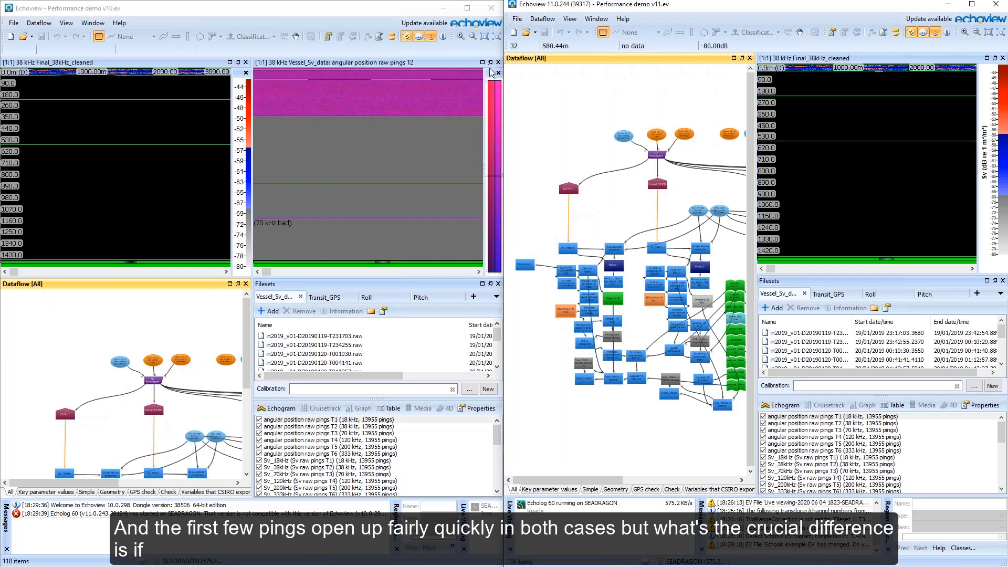
Zoom the 38 kHz Final_38kHz_cleaned echogram to its extents in both versions to compare processing speed.
{"action": "left_click", "coordinate": [222, 114]}
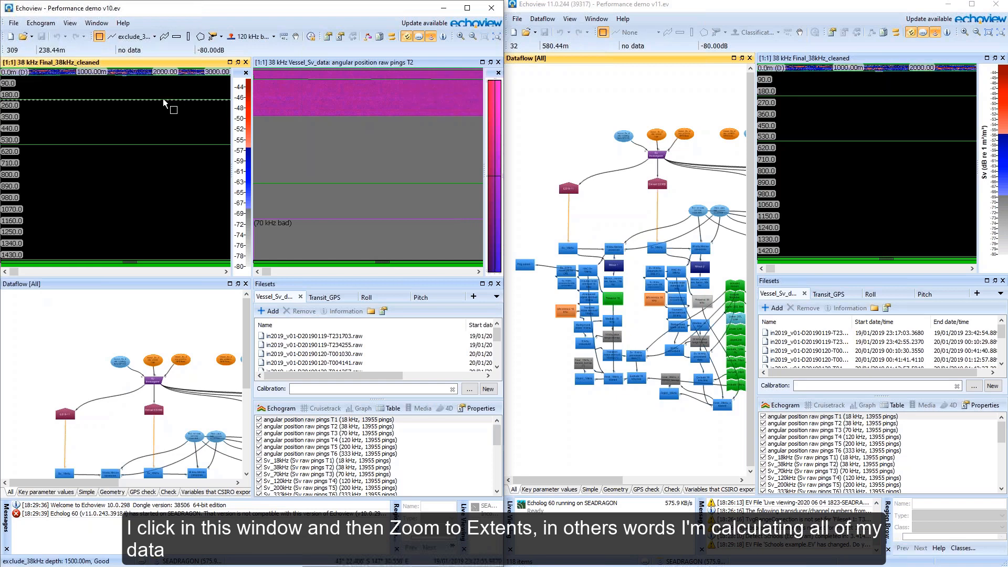
{"action": "left_click", "coordinate": [497, 37]}
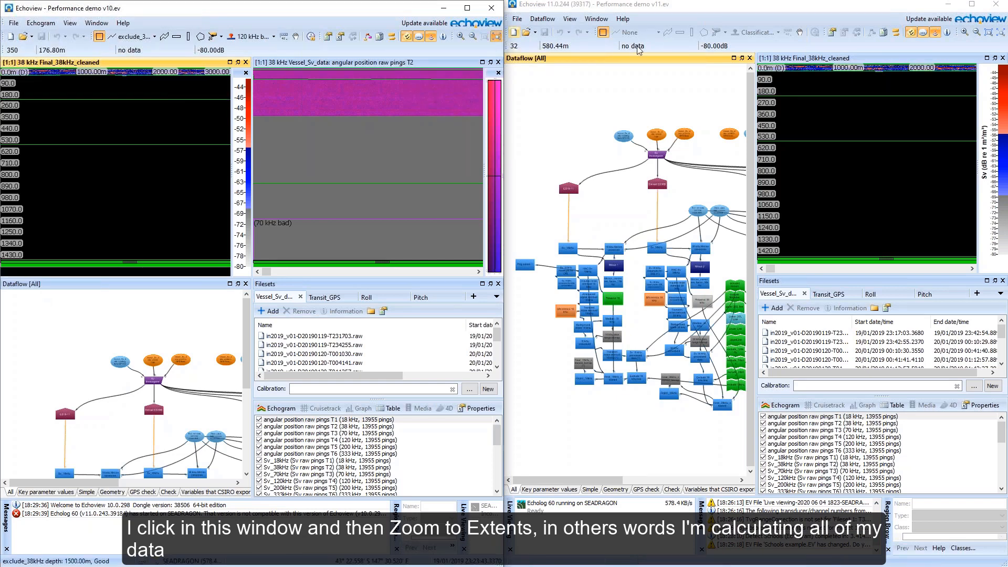
{"action": "left_click", "coordinate": [1001, 32]}
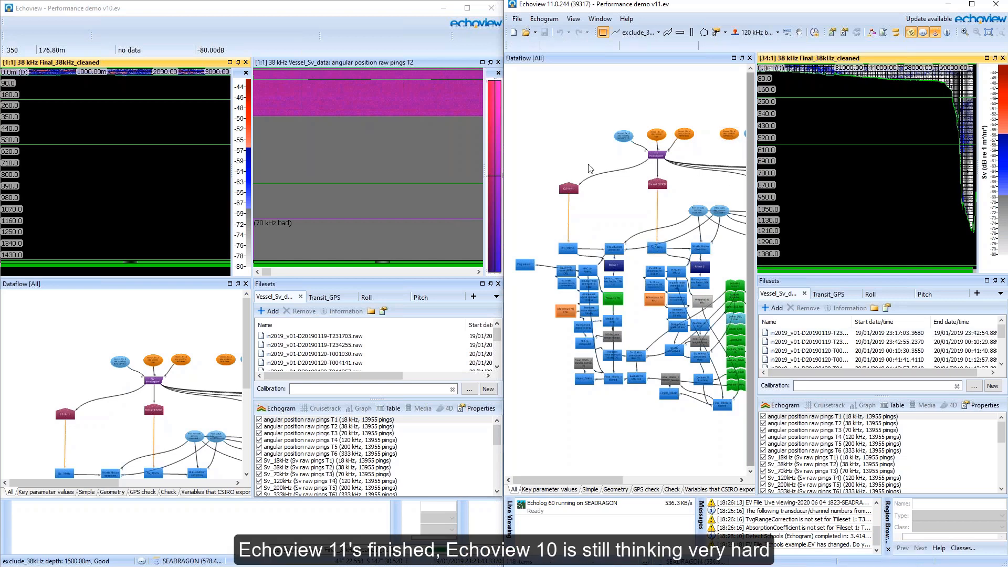
{"action": "left_click", "coordinate": [176, 163]}
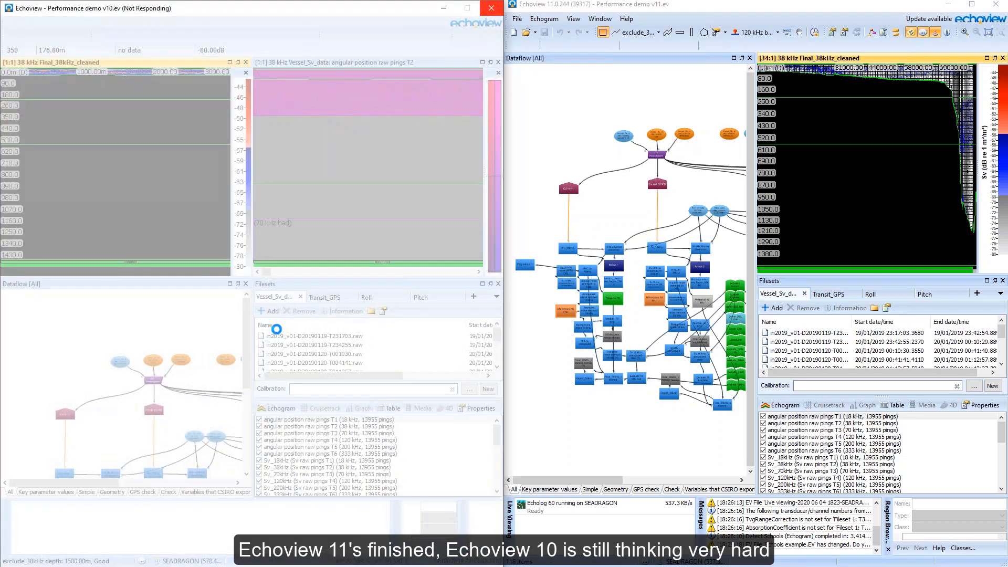
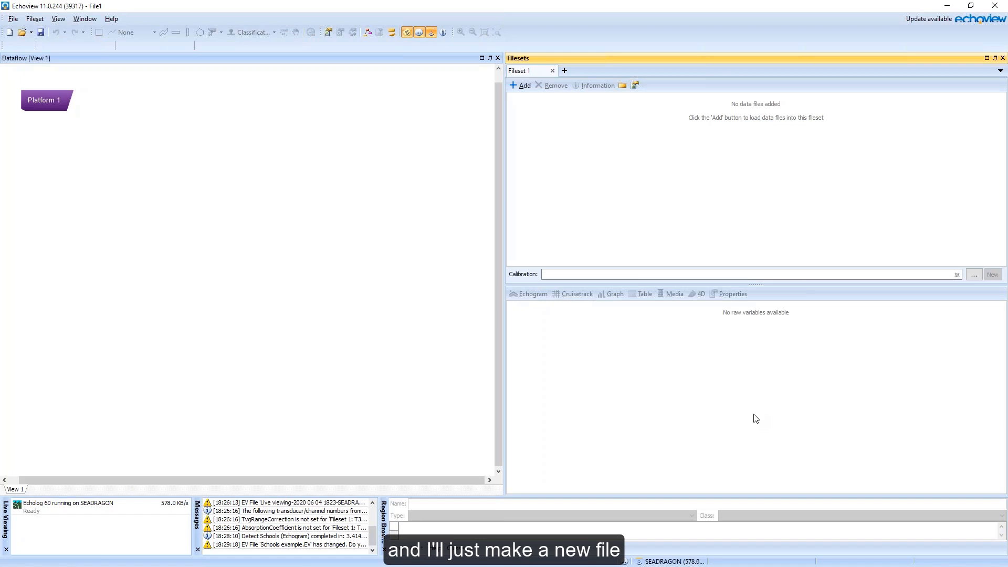
Add the L0013-D20190506-T030836-EK60 raw data file to the new file's fileset and open the Sv raw pings T1 echogram.
{"action": "left_click", "coordinate": [522, 85]}
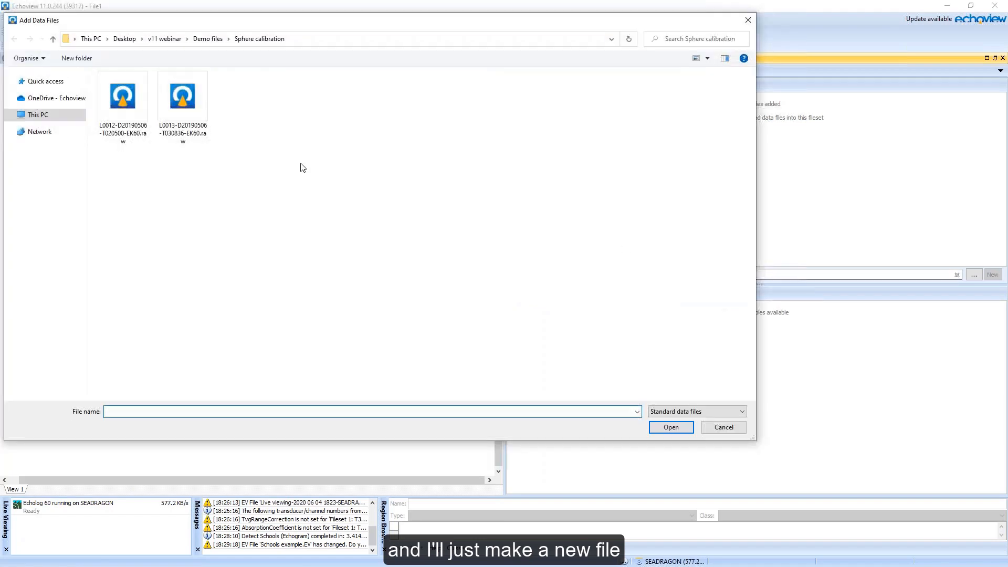
{"action": "double_click", "coordinate": [193, 128]}
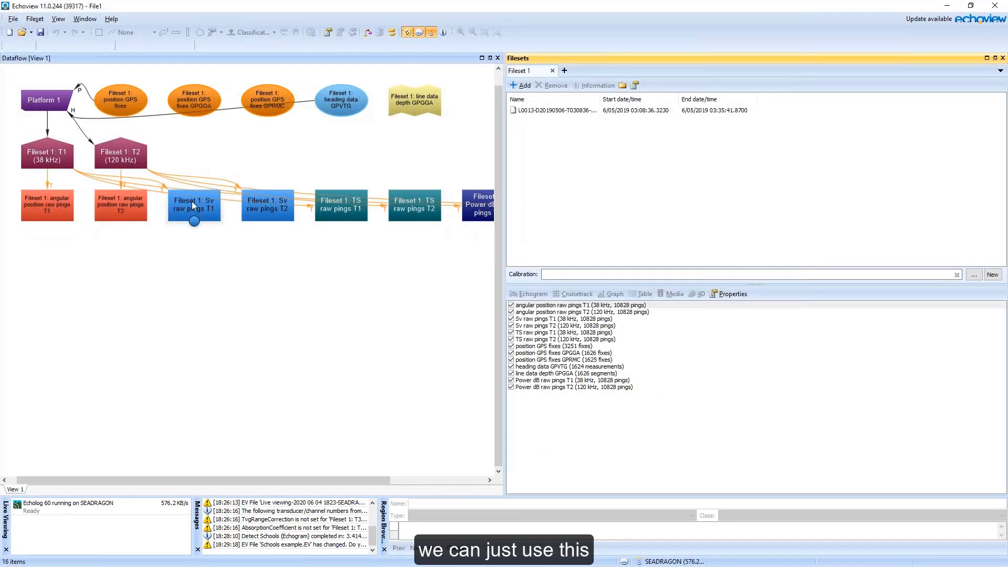
{"action": "double_click", "coordinate": [194, 199]}
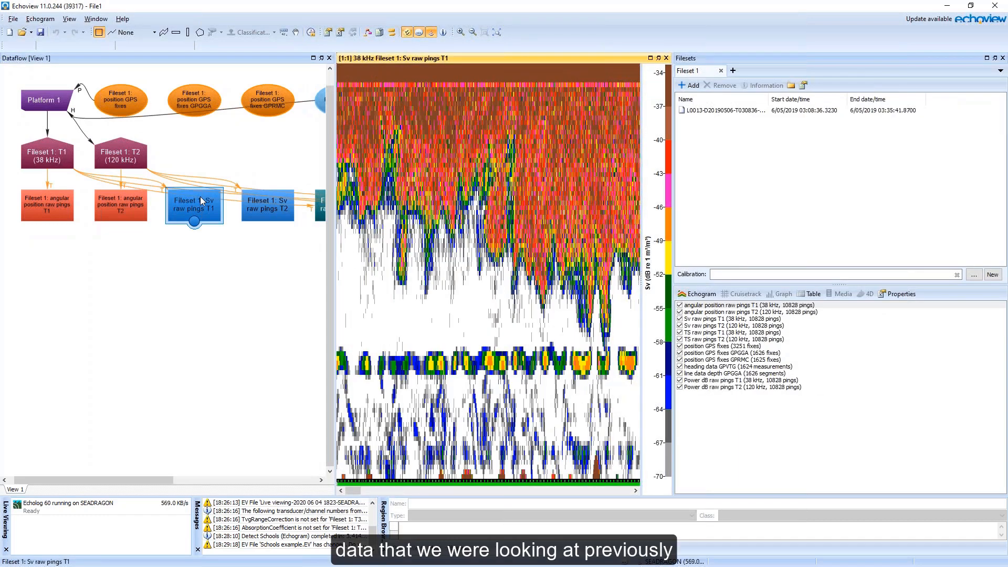
Show a depth grid referenced to the water surface with 1 m separation on the 38 kHz Sv echogram.
{"action": "right_click", "coordinate": [445, 255]}
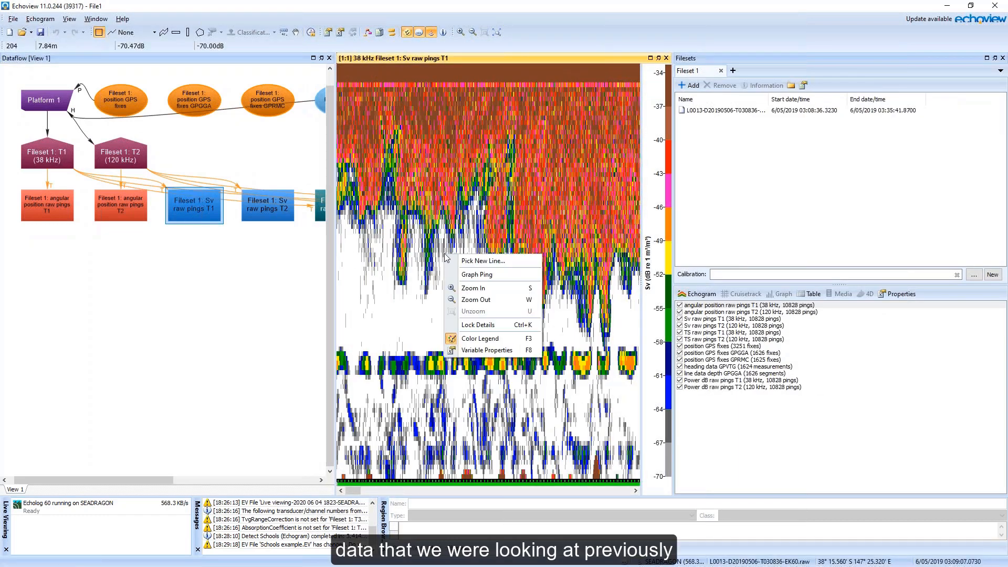
{"action": "left_click", "coordinate": [516, 351]}
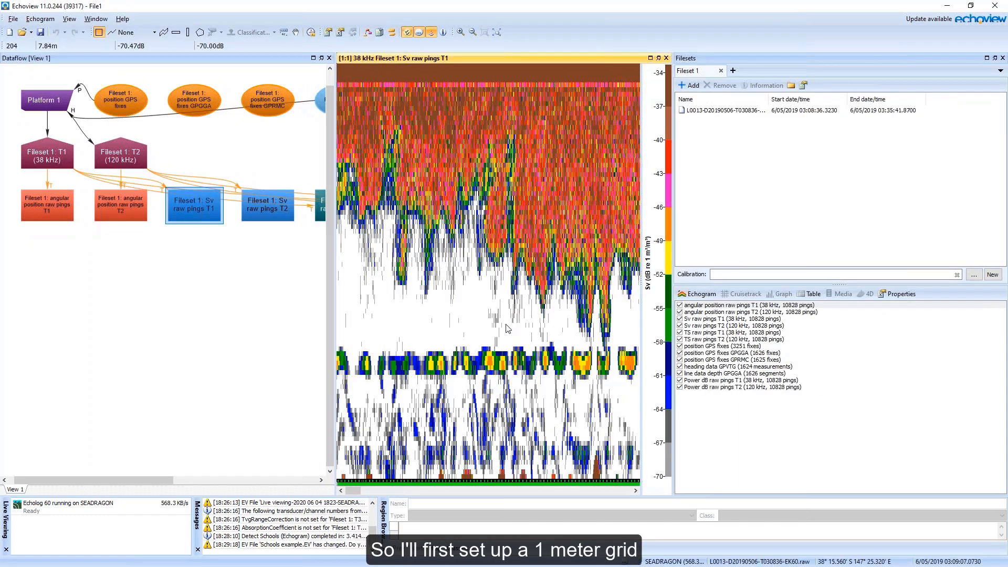
{"action": "left_click", "coordinate": [71, 181]}
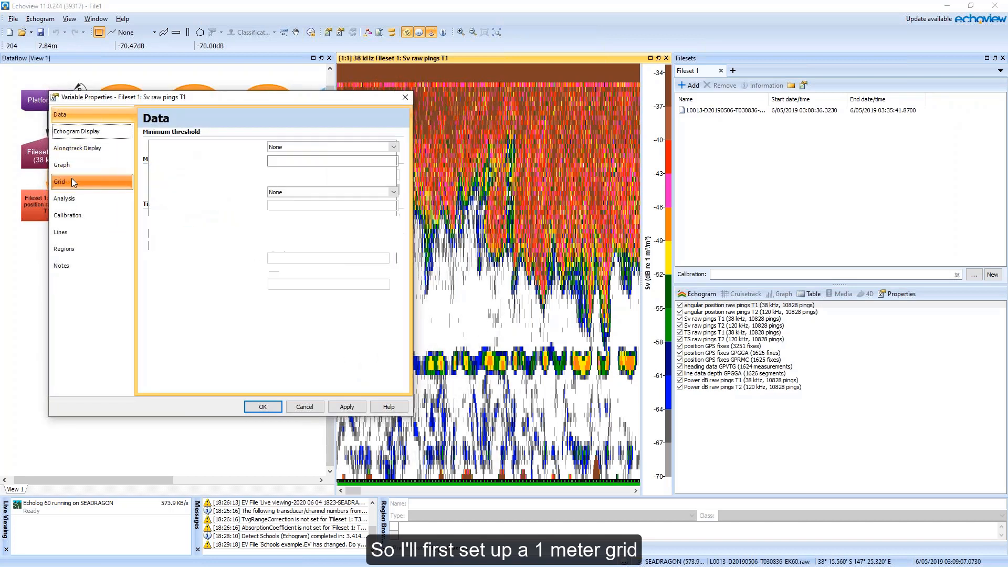
{"action": "left_click", "coordinate": [290, 192]}
{"action": "left_click", "coordinate": [296, 209]}
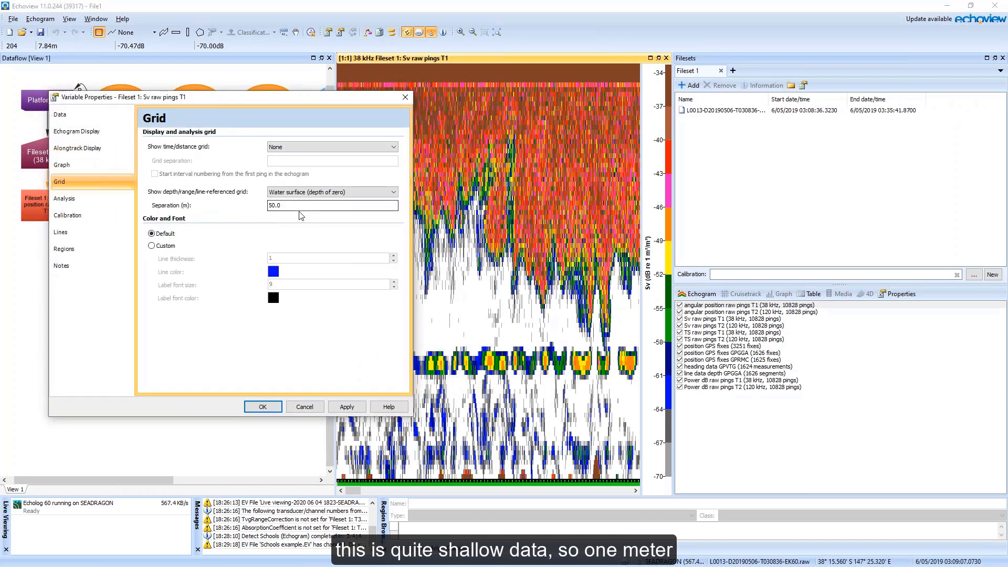
{"action": "key", "text": "Tab"}
{"action": "type", "text": "1"}
{"action": "key", "text": "Return"}
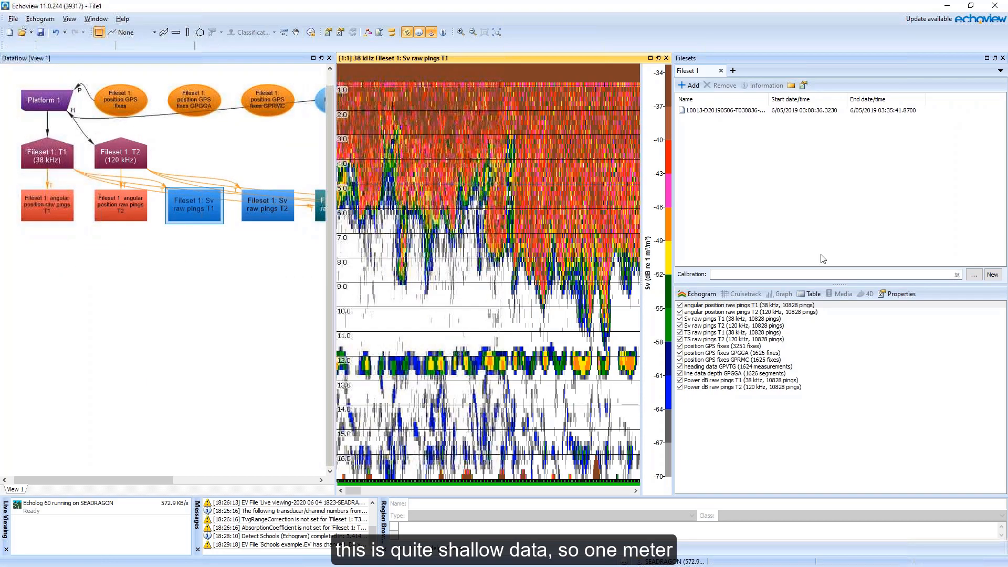
Create a calibration supplement file named CTD for the fileset, and widen its text window to review the SourceCal settings.
{"action": "left_click", "coordinate": [841, 260]}
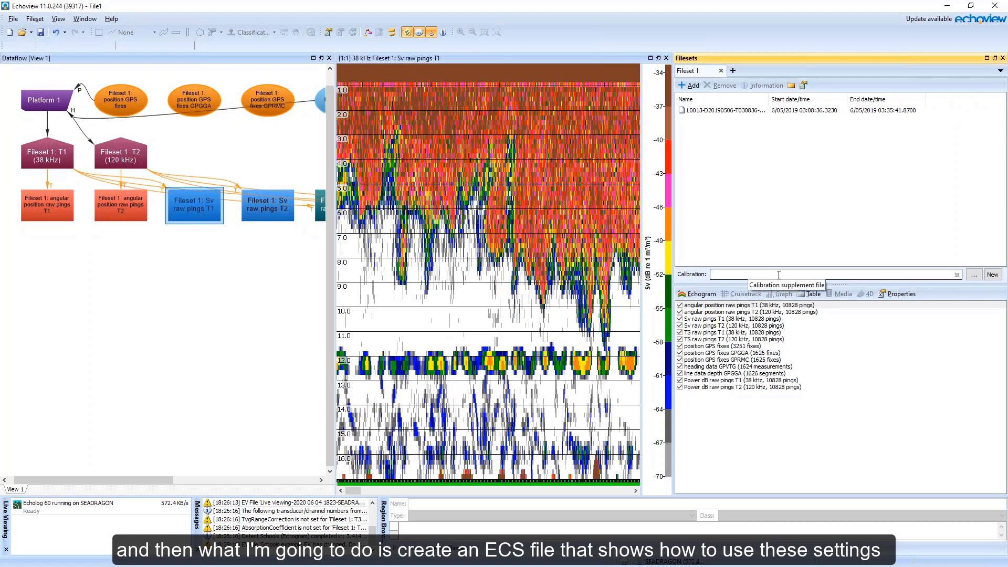
{"action": "left_click", "coordinate": [992, 275]}
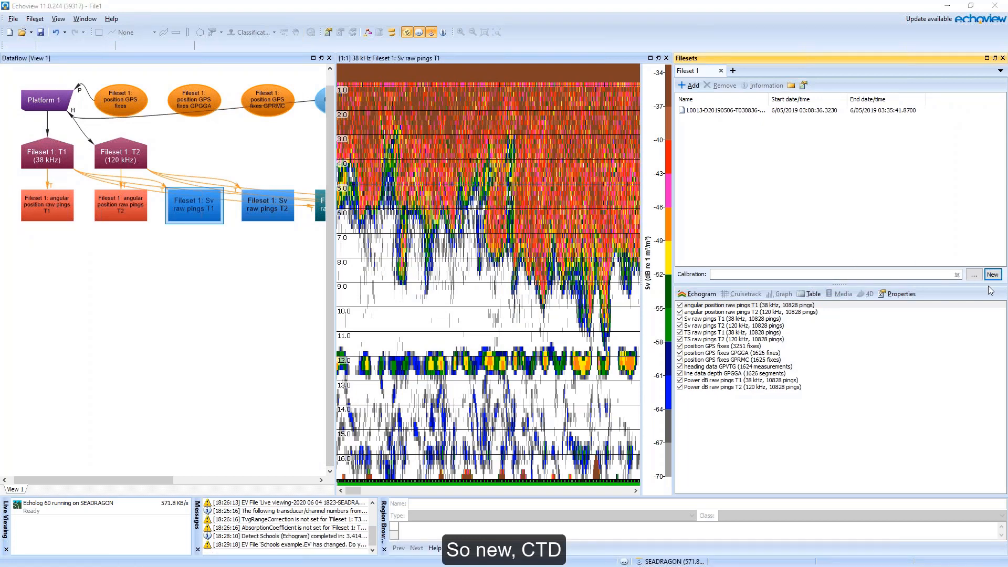
{"action": "type", "text": "CTD"}
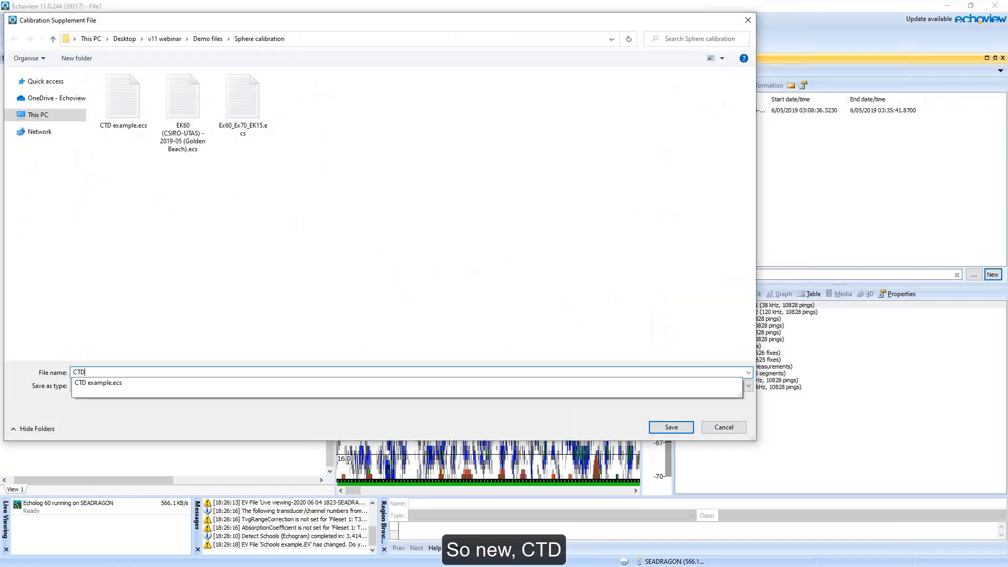
{"action": "key", "text": "Return"}
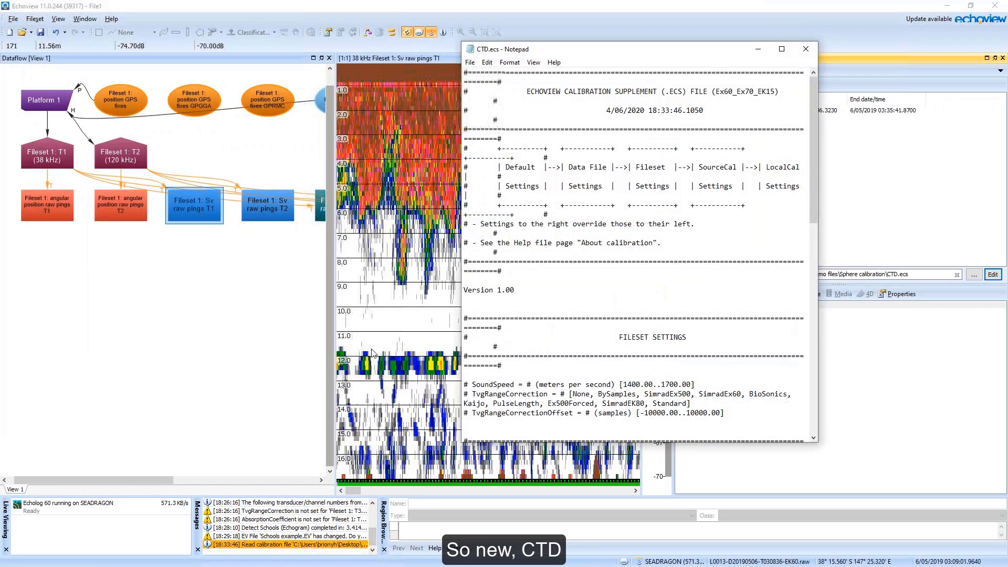
{"action": "left_click_drag", "start_coordinate": [462, 276], "coordinate": [327, 273]}
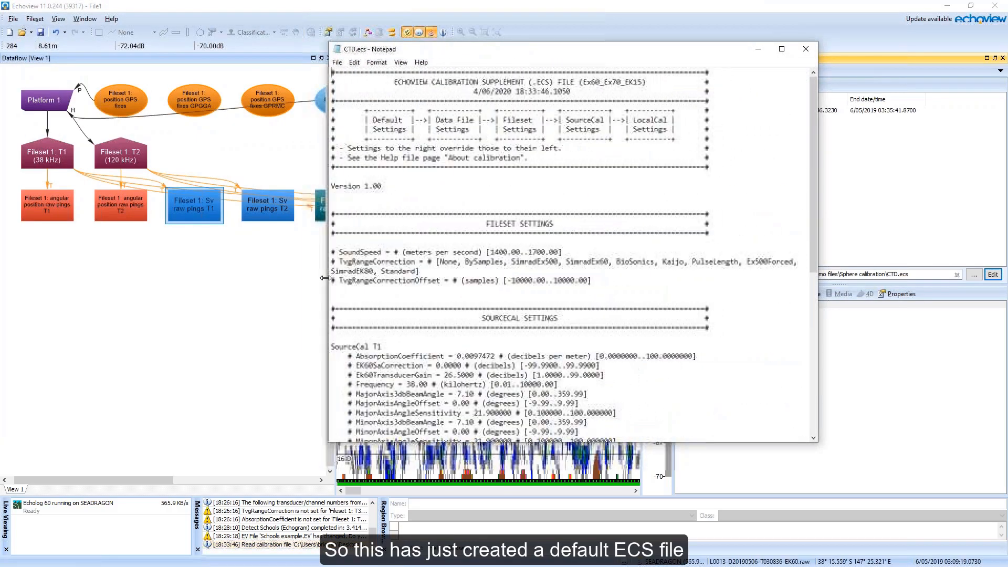
{"action": "scroll", "coordinate": [436, 261], "scroll_direction": "down", "scroll_amount": 5}
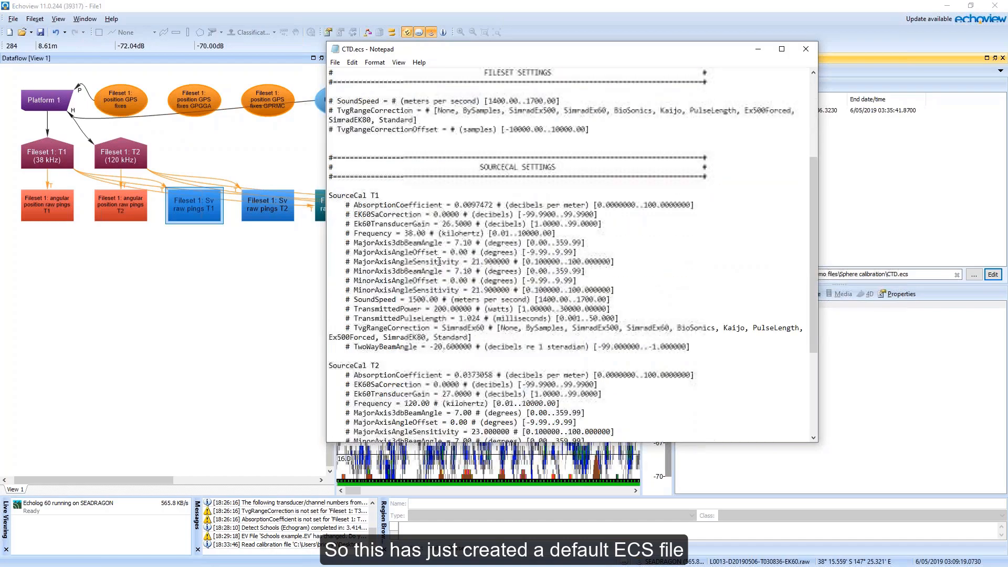
Add the line "CtdDepthProfile = 0 5 10 15" directly below the SourceCal T1 heading in CTD.ecs.
{"action": "left_click_drag", "start_coordinate": [500, 50], "coordinate": [618, 74]}
{"action": "left_click", "coordinate": [532, 218]}
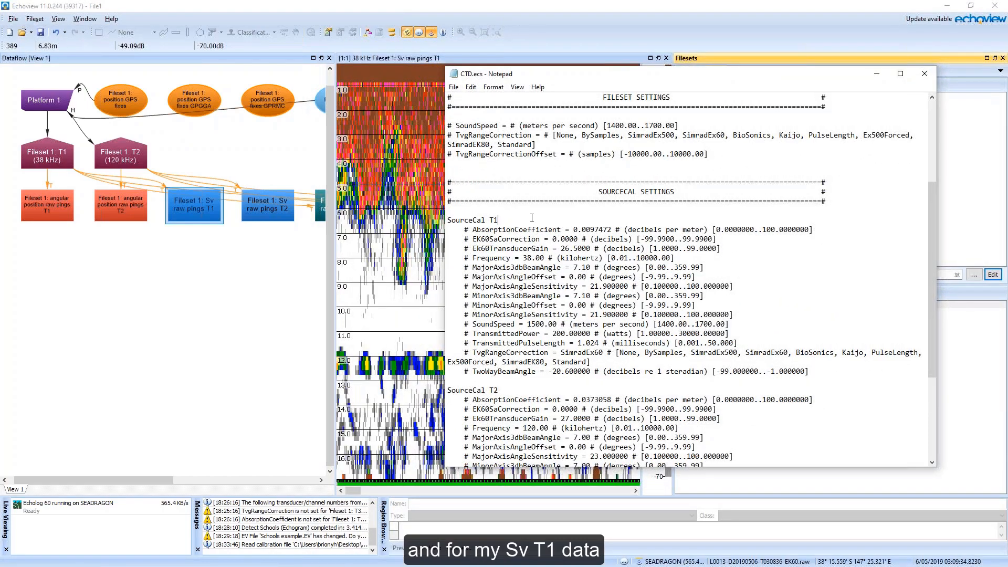
{"action": "key", "text": "Return"}
{"action": "key", "text": "Return"}
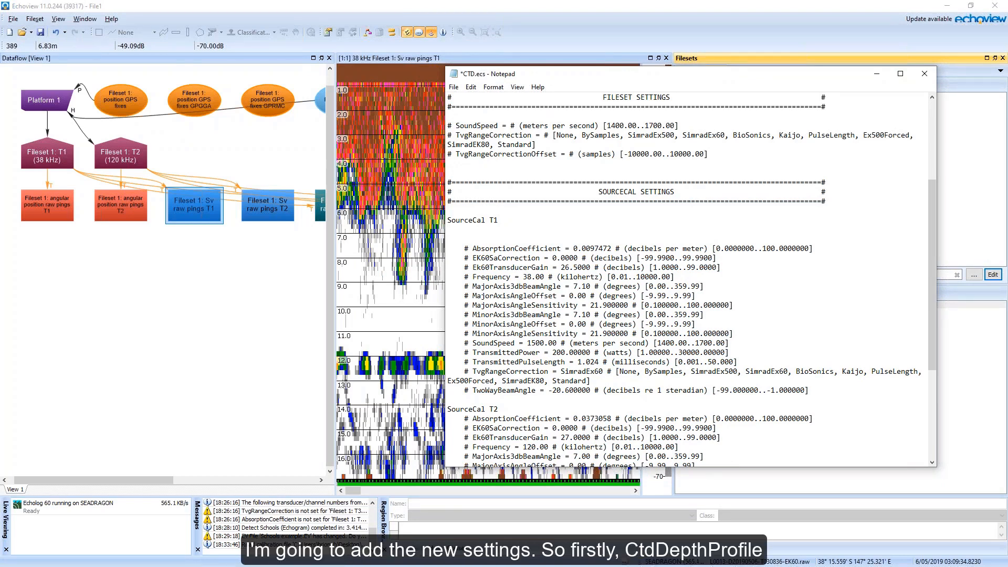
{"action": "type", "text": "CtdDepthProfile = "}
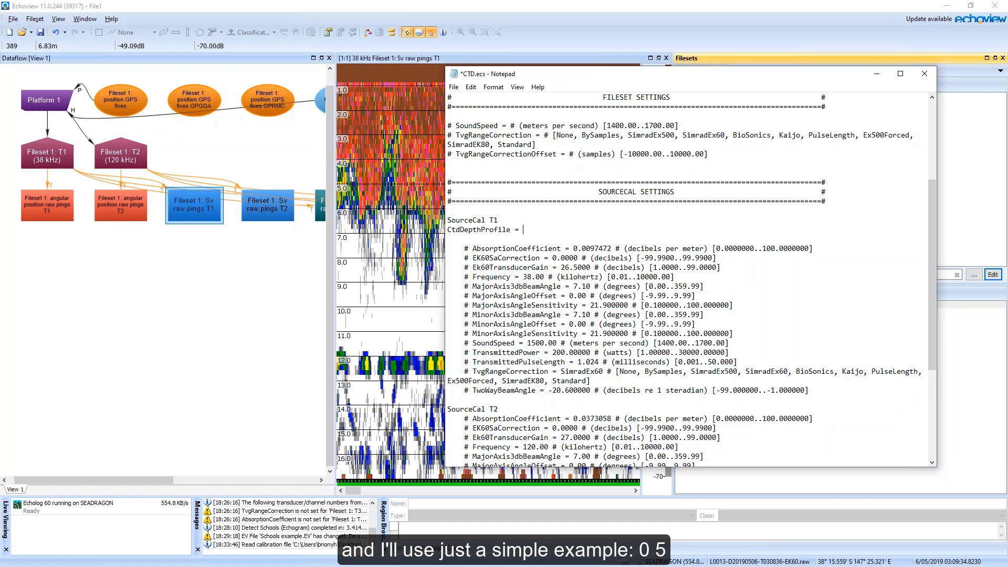
{"action": "type", "text": "0 5 10"}
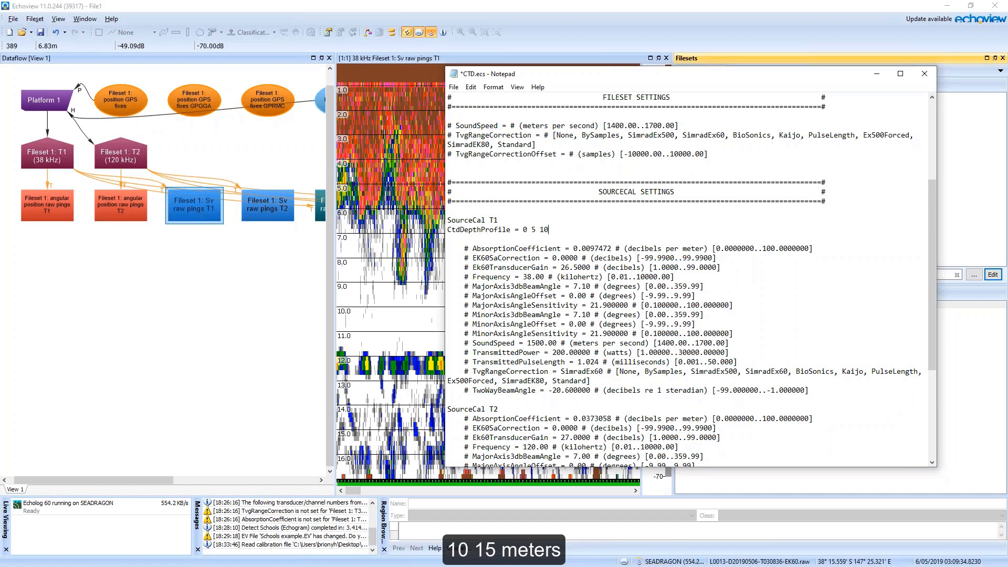
{"action": "type", "text": " 15"}
{"action": "key", "text": "Return"}
{"action": "type", "text": "Sound"}
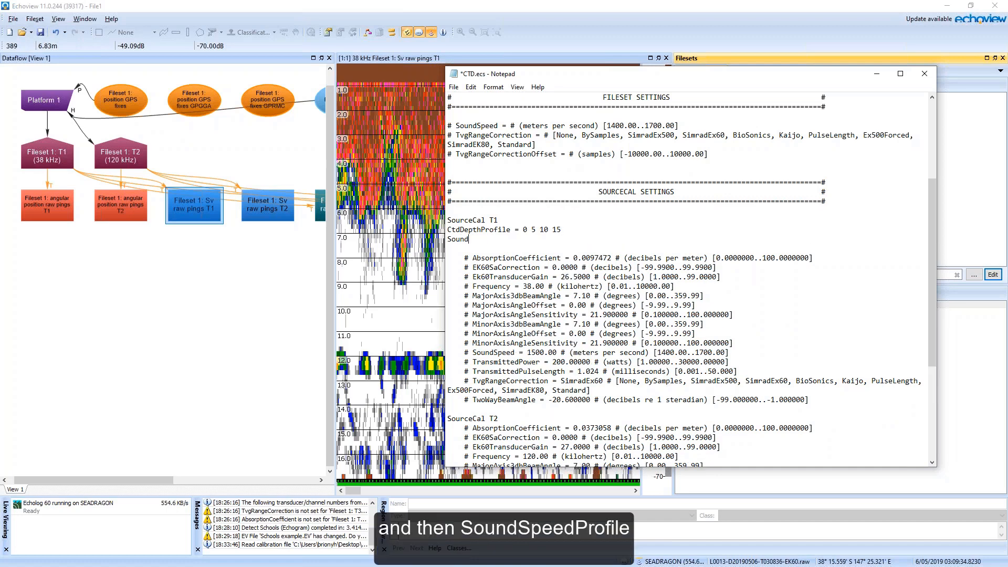
{"action": "type", "text": "SpeedProfile"}
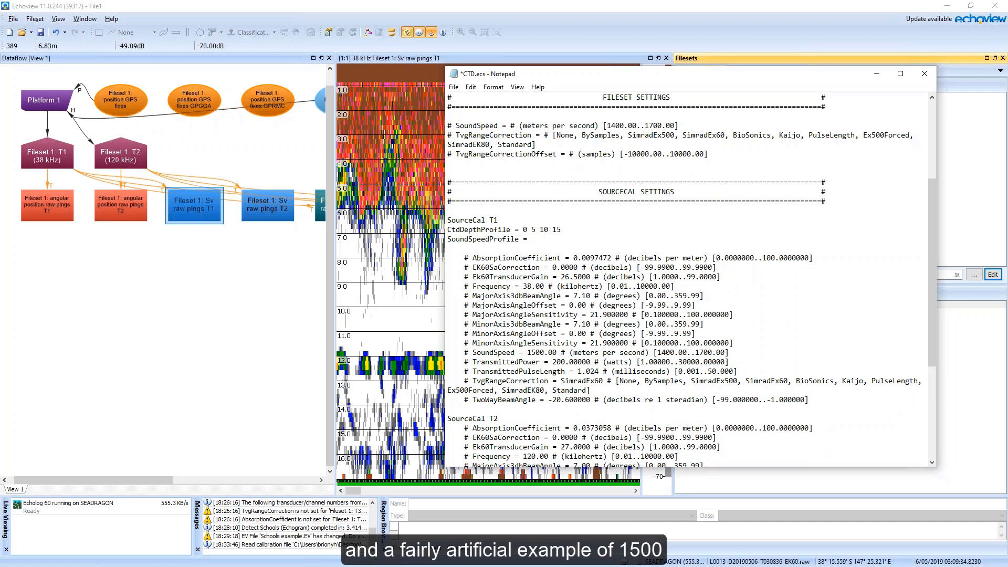
{"action": "type", "text": " = 1500 1490"}
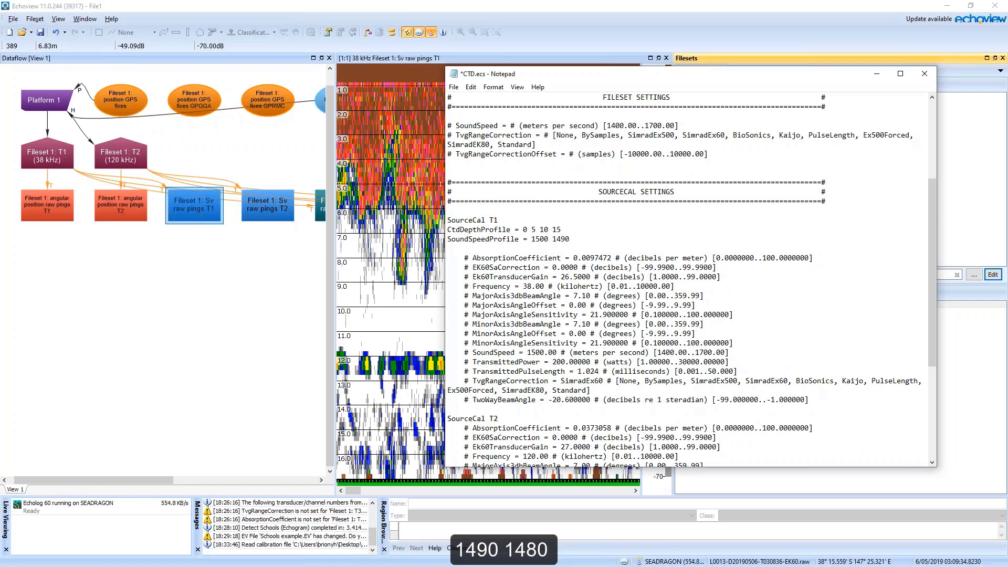
{"action": "type", "text": " 1480 1470"}
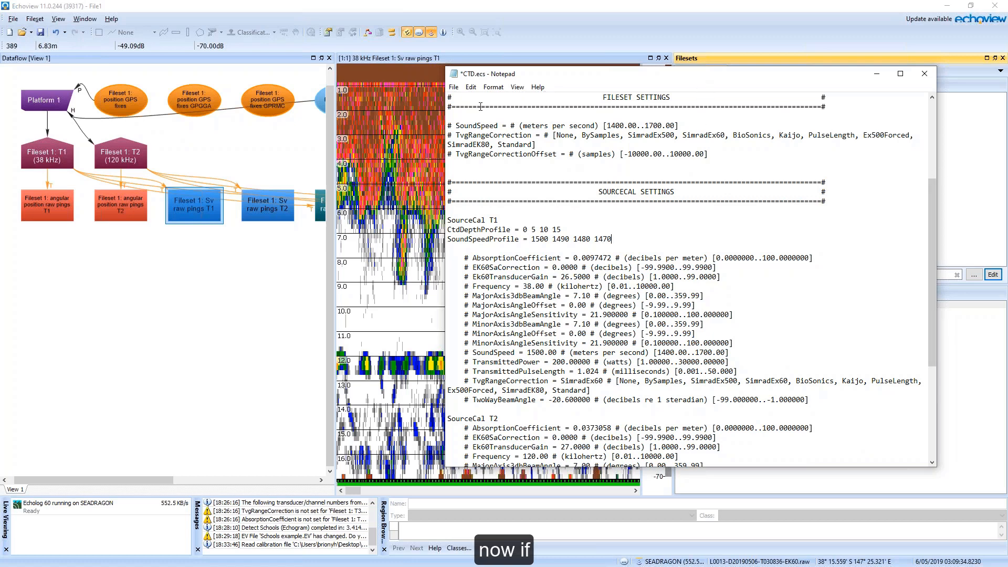
Uncover the Sv echogram by moving the CTD.ecs text window aside, and save the calibration file.
{"action": "left_click_drag", "start_coordinate": [617, 74], "coordinate": [757, 75]}
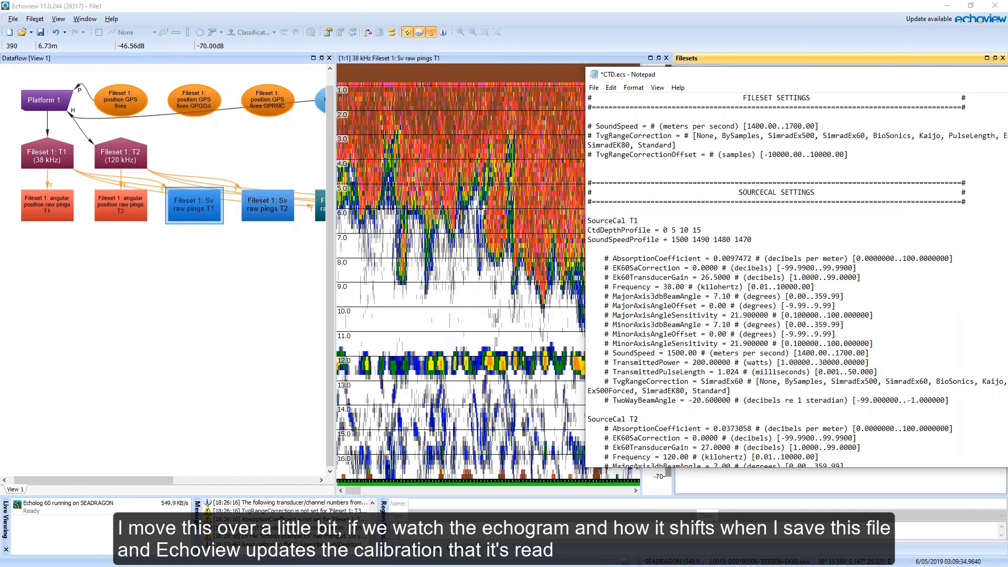
{"action": "left_click", "coordinate": [594, 89]}
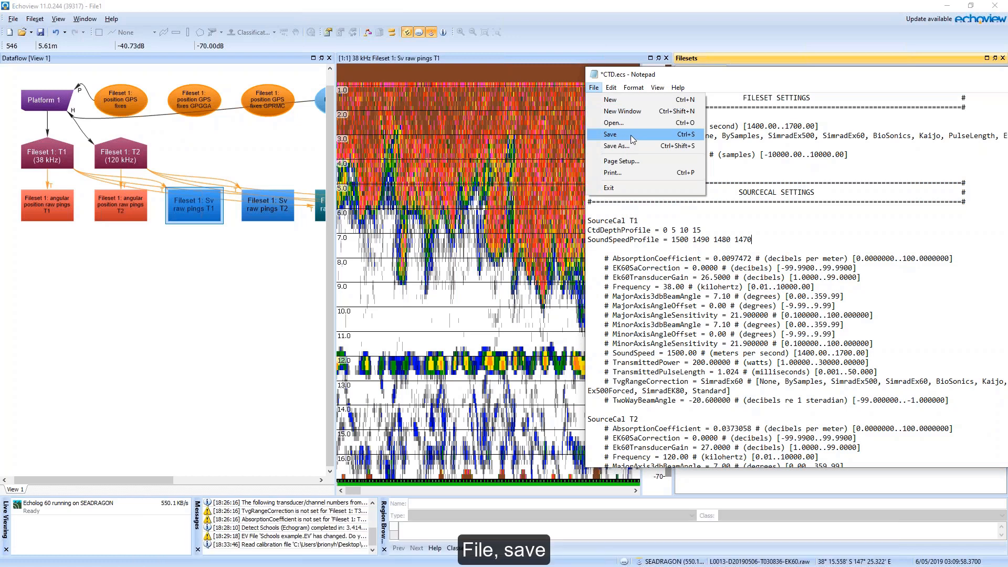
{"action": "left_click", "coordinate": [633, 136]}
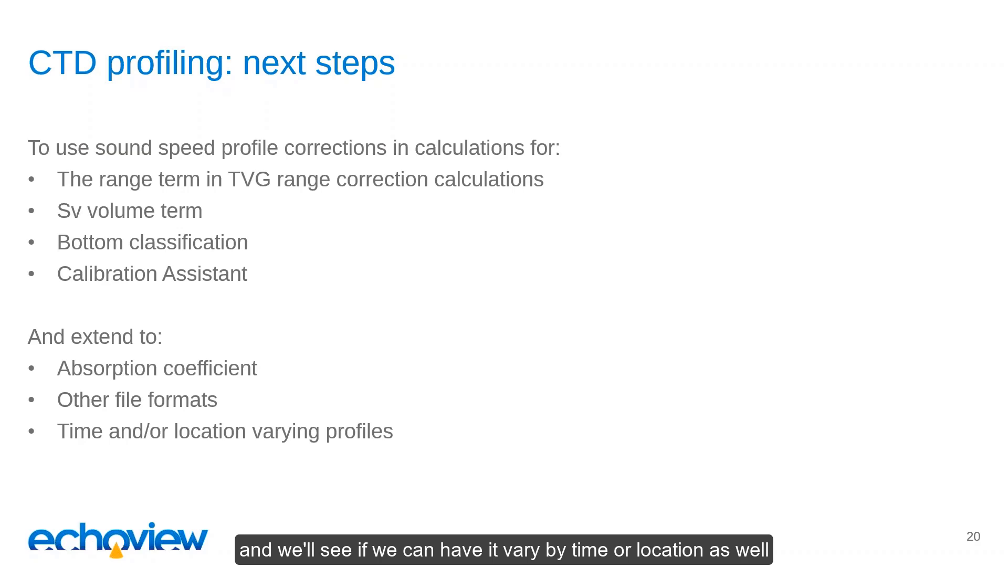
Advance the presentation by one slide and switch to Echoview.
{"action": "key", "text": "Right"}
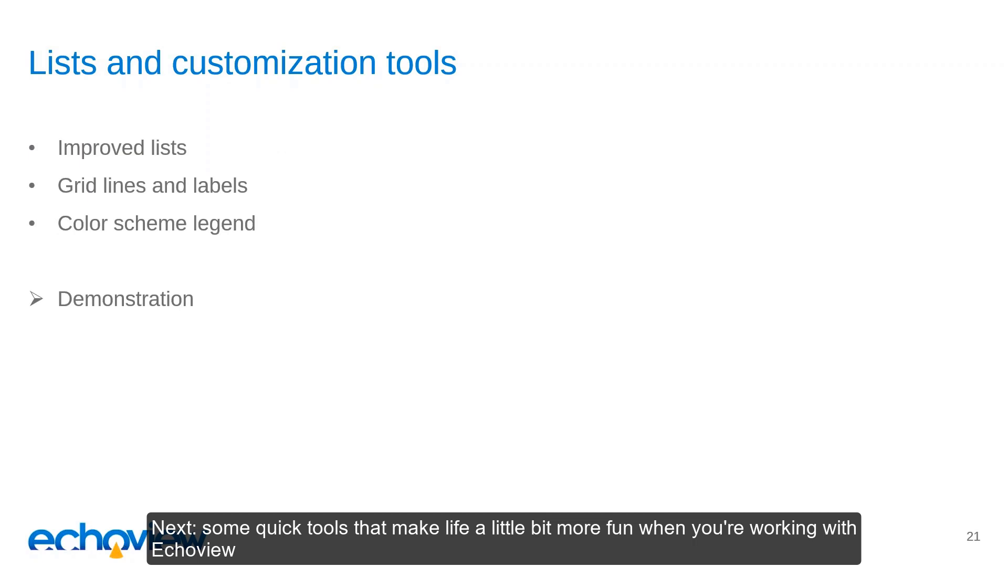
{"action": "key", "text": "alt+Tab"}
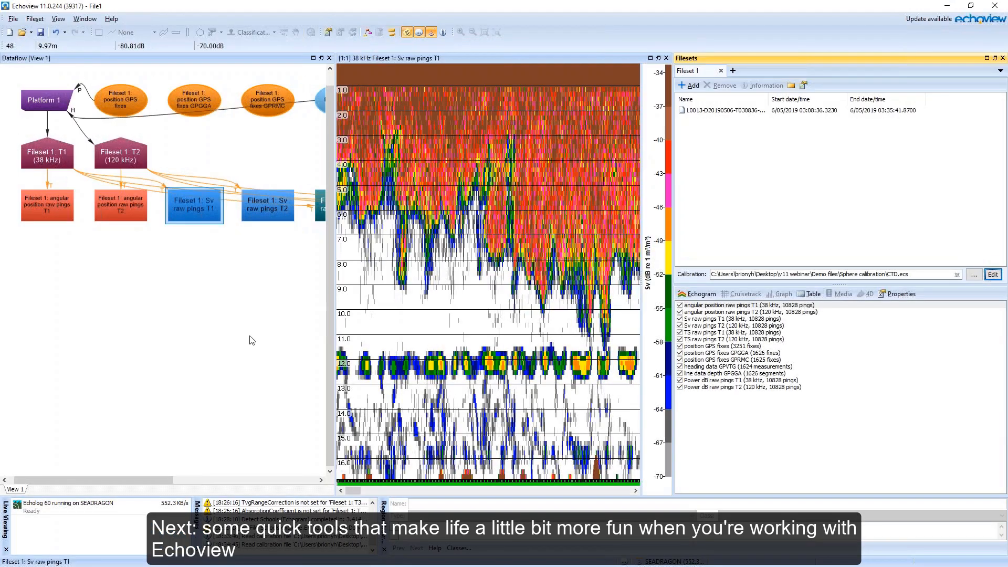
Start a new virtual variable in the dataflow using the Copy operator.
{"action": "left_click", "coordinate": [212, 251]}
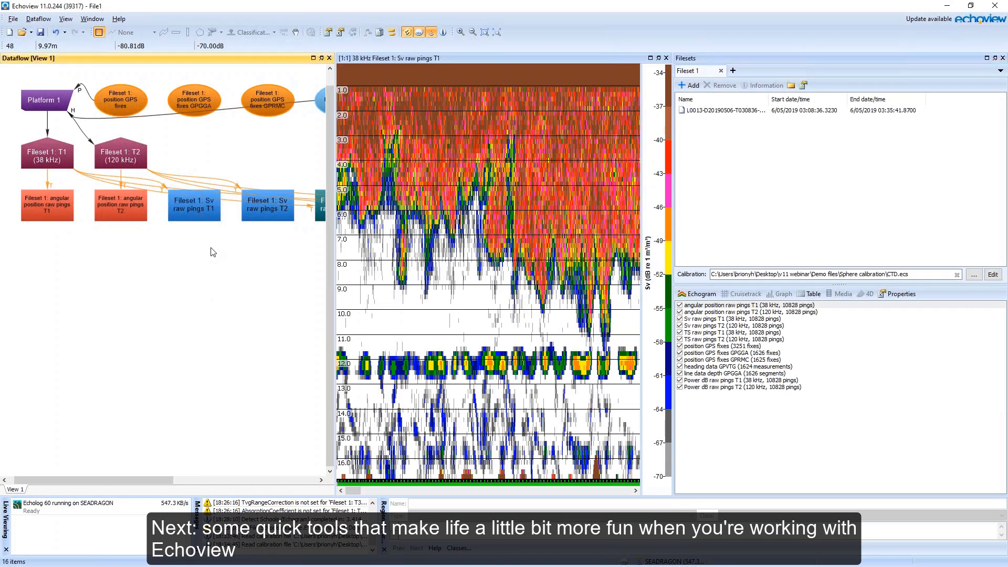
{"action": "right_click", "coordinate": [208, 245]}
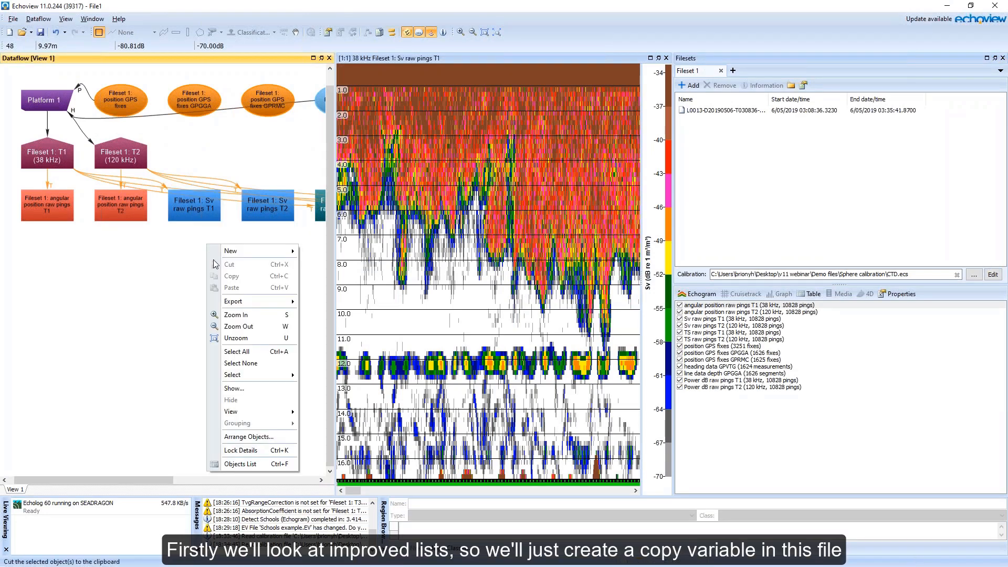
{"action": "mouse_move", "coordinate": [236, 251]}
{"action": "left_click", "coordinate": [322, 252]}
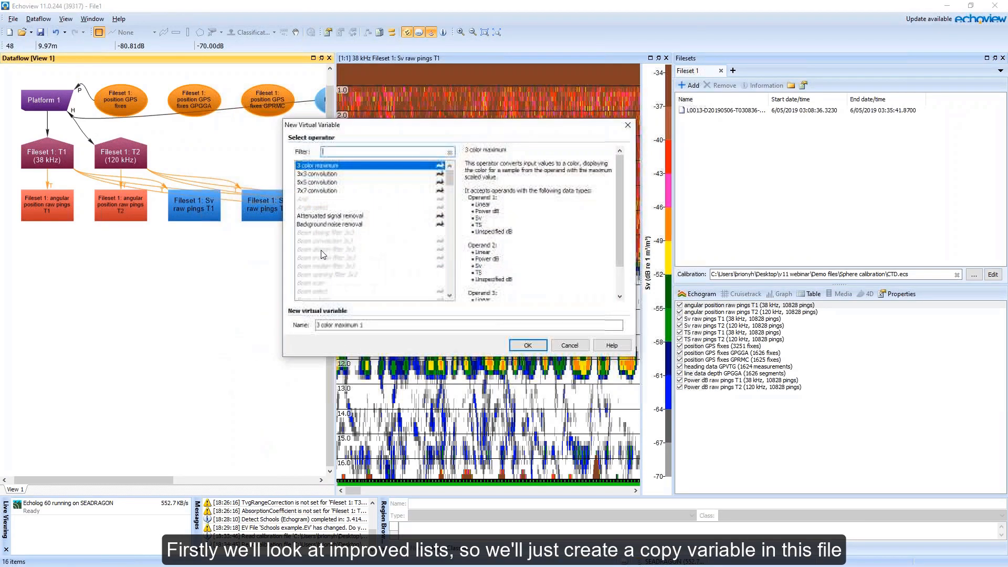
{"action": "type", "text": "Copy"}
{"action": "key", "text": "Return"}
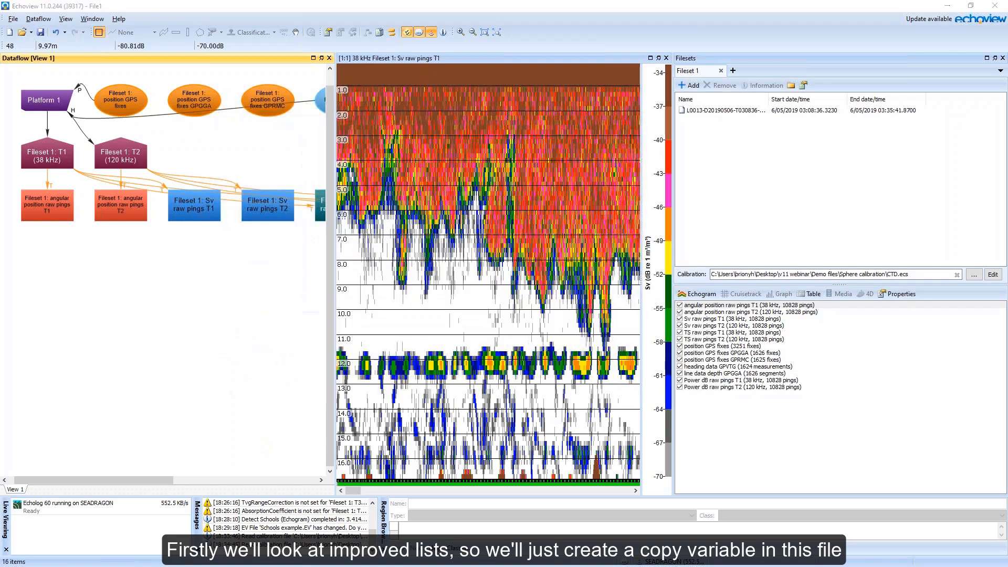
{"action": "left_click_drag", "start_coordinate": [332, 97], "coordinate": [501, 92]}
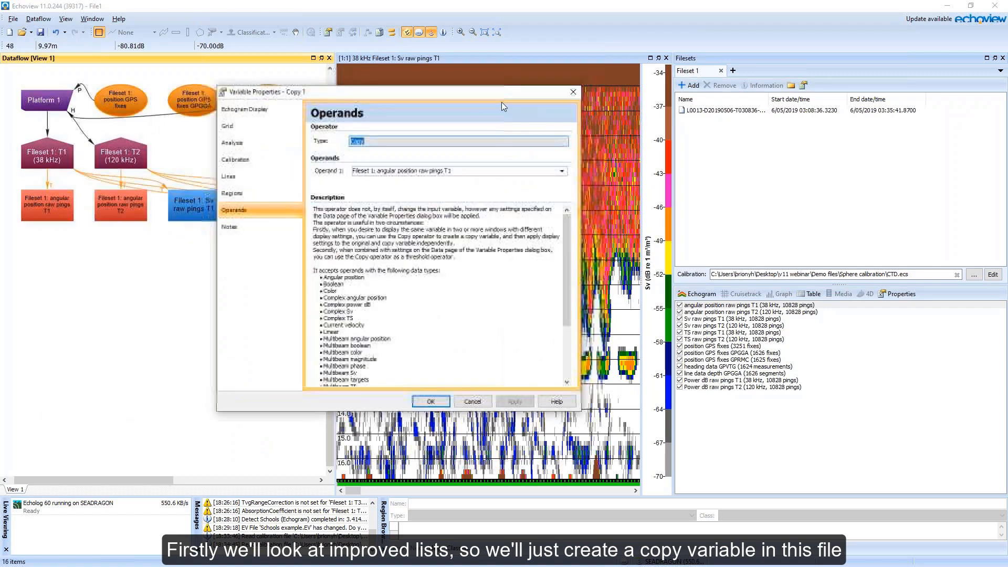
Filter the Operand 1 choices of the new Copy variable by the keyword "sv".
{"action": "left_click", "coordinate": [503, 170]}
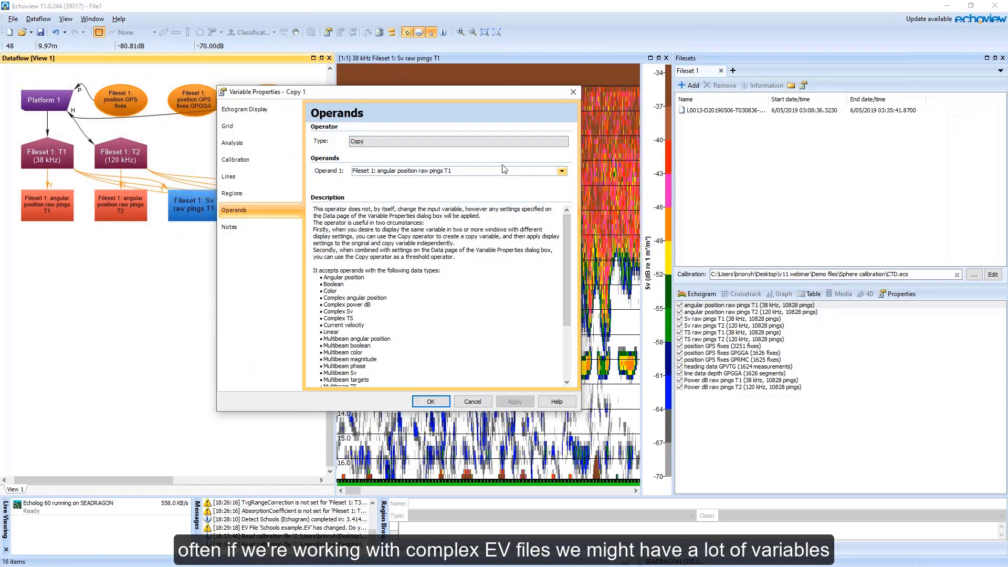
{"action": "left_click", "coordinate": [562, 173]}
{"action": "mouse_move", "coordinate": [564, 196]}
{"action": "left_mouse_down"}
{"action": "mouse_move", "coordinate": [568, 213]}
{"action": "mouse_move", "coordinate": [567, 188]}
{"action": "left_mouse_up"}
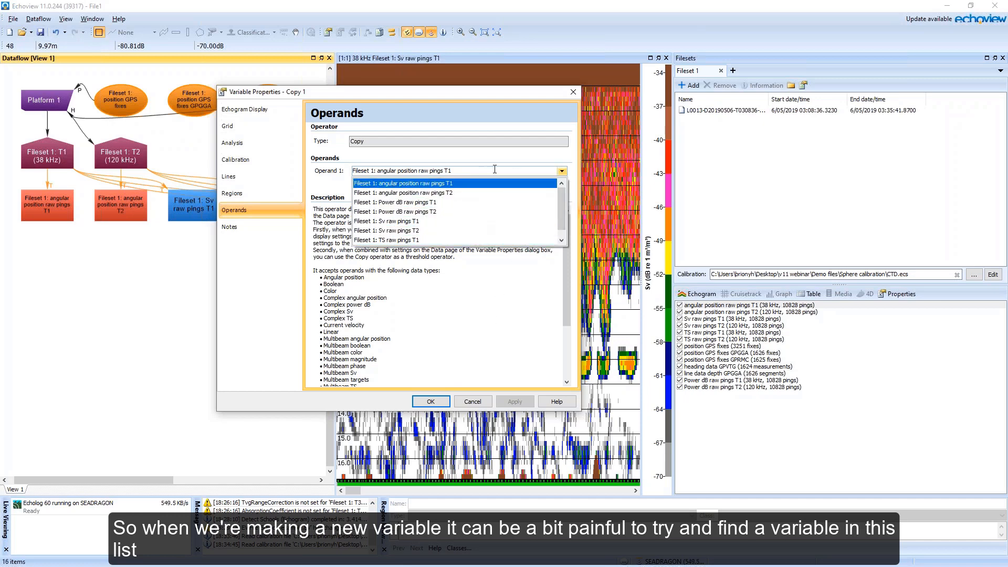
{"action": "left_click_drag", "start_coordinate": [490, 170], "coordinate": [332, 162]}
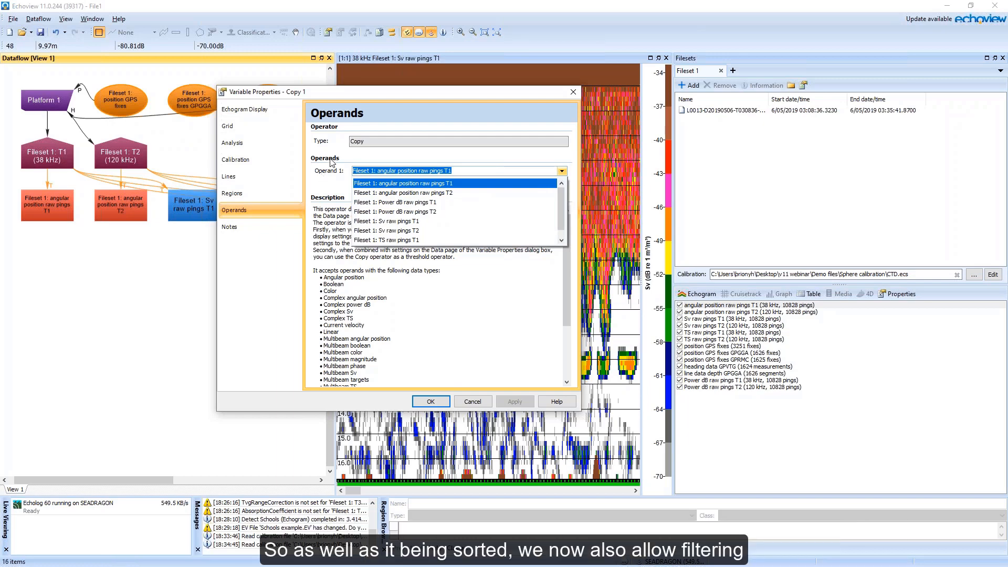
{"action": "type", "text": "s"}
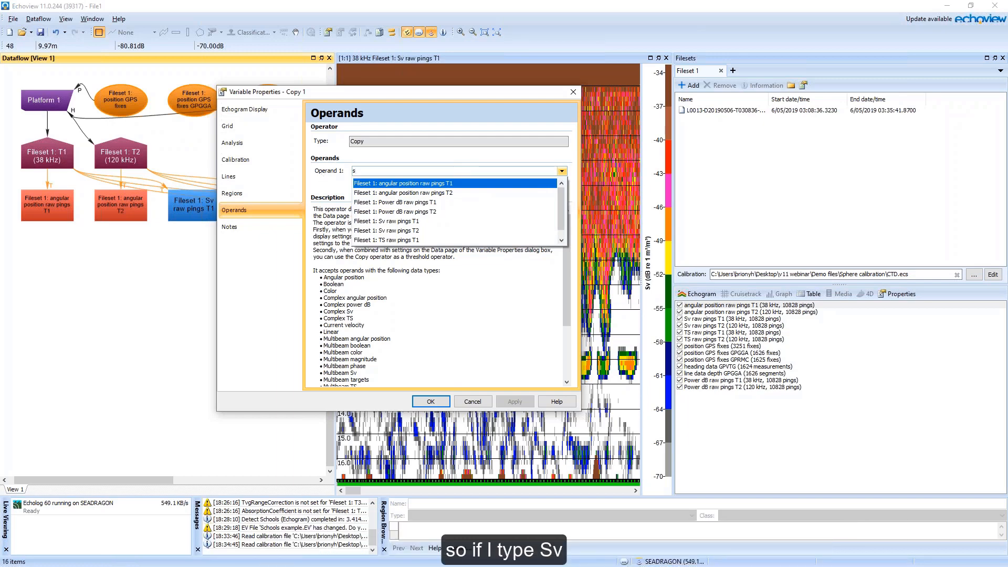
{"action": "type", "text": "v"}
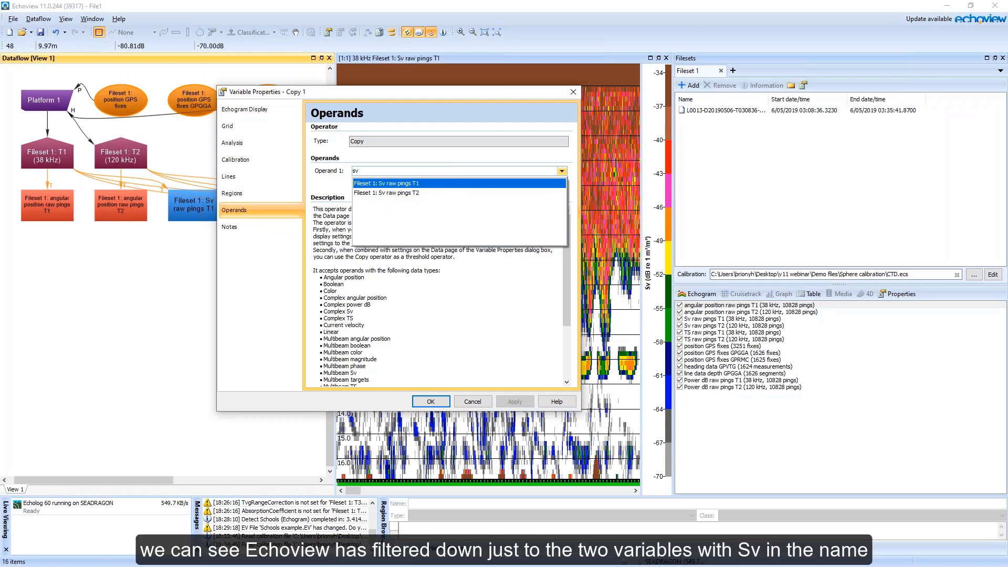
Replace the Operand 1 filter keyword with "T1" to list that transducer's variables, and dismiss the list.
{"action": "key", "text": "BackSpace"}
{"action": "key", "text": "BackSpace"}
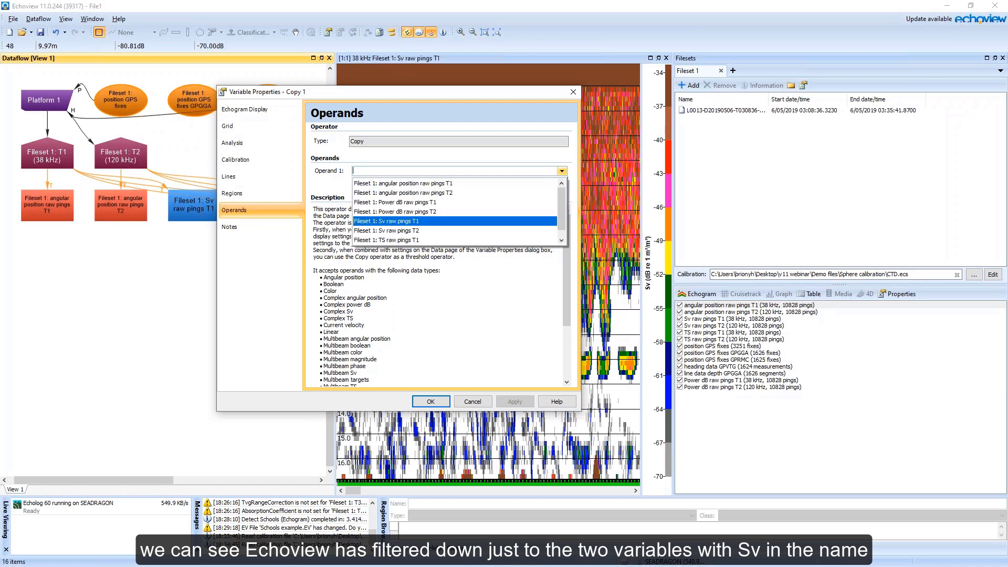
{"action": "type", "text": "T1"}
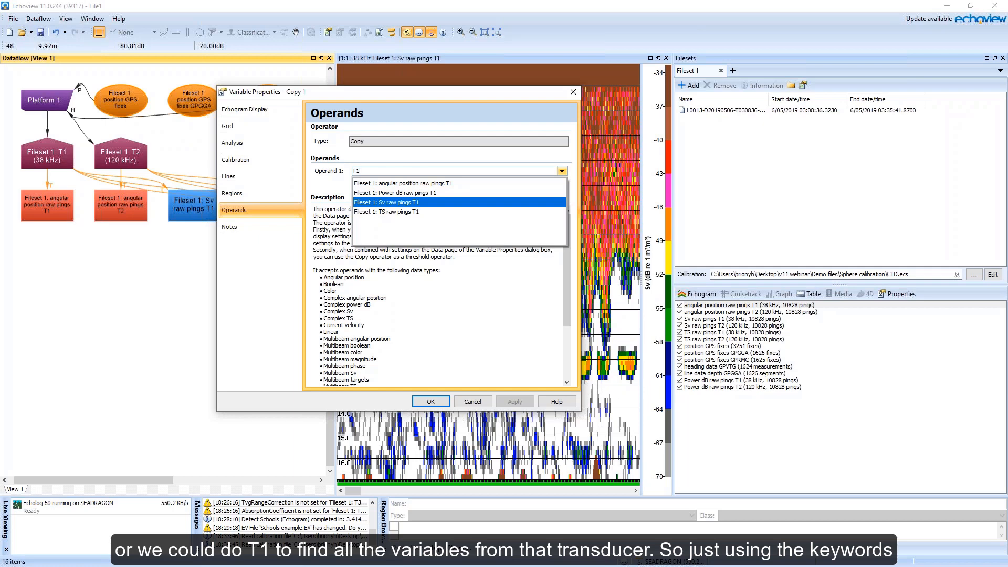
{"action": "left_click", "coordinate": [333, 182]}
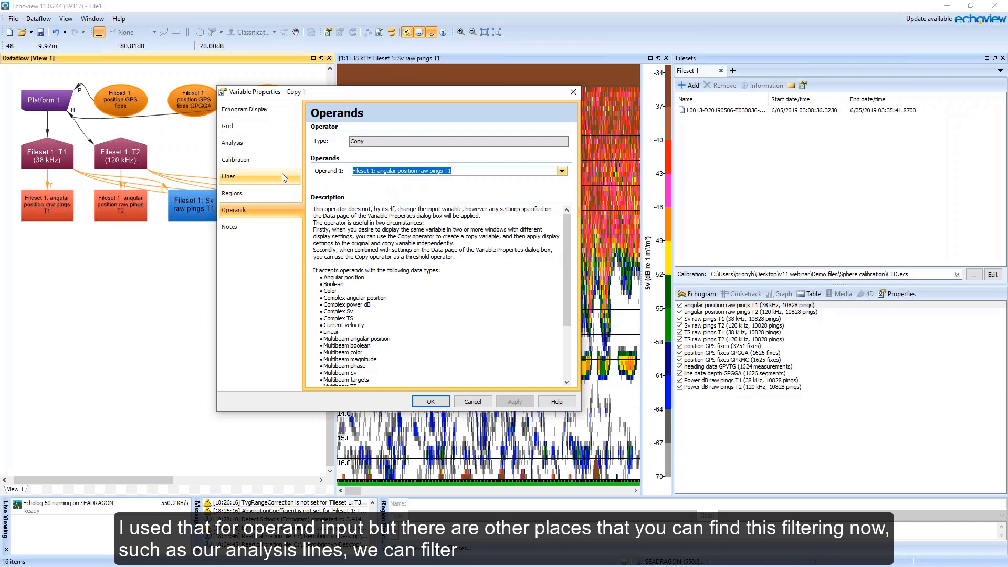
Filter the Exclude above line choices in the Analysis settings by "non", and cancel the Copy variable's properties.
{"action": "left_click", "coordinate": [253, 141]}
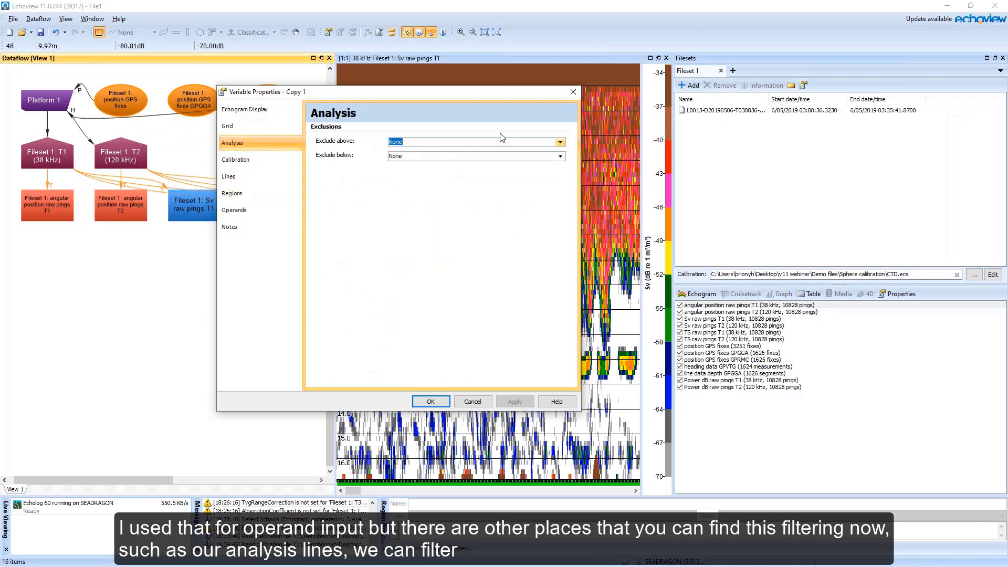
{"action": "left_click", "coordinate": [561, 142]}
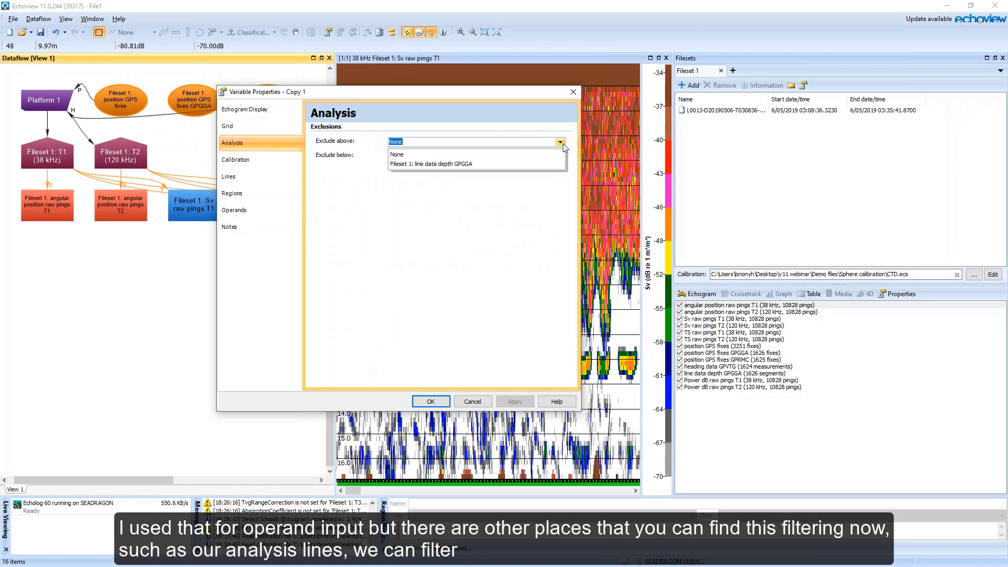
{"action": "type", "text": "non"}
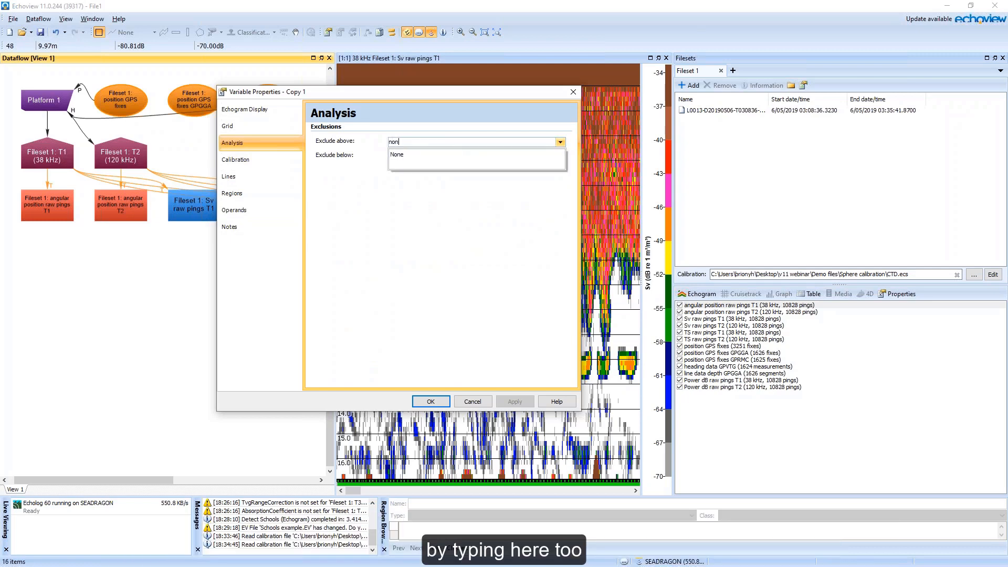
{"action": "left_click", "coordinate": [472, 401]}
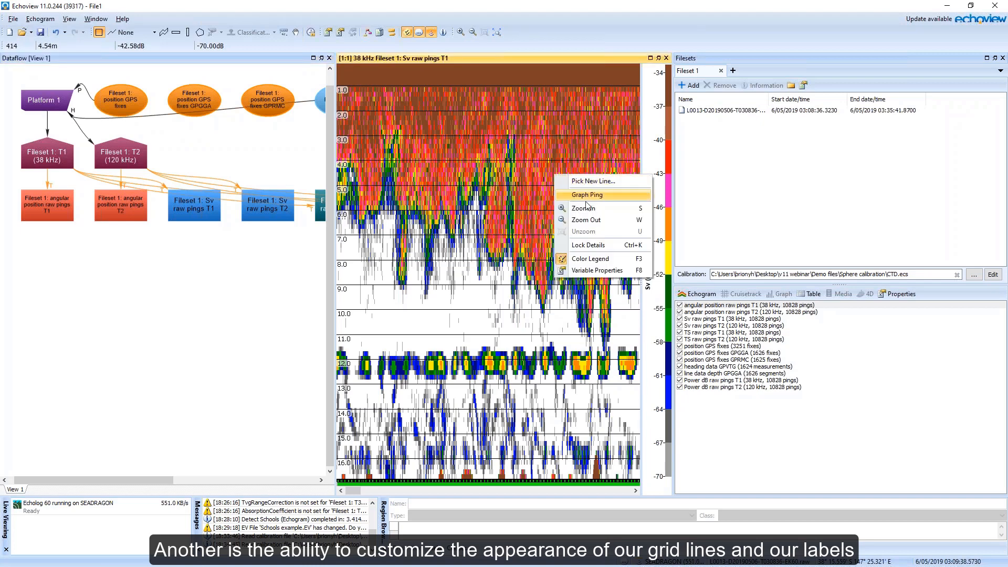
Apply custom grid lines to the 38 kHz Sv raw pings T1 echogram, with line thickness 4 and a yellow line color.
{"action": "right_click", "coordinate": [553, 174]}
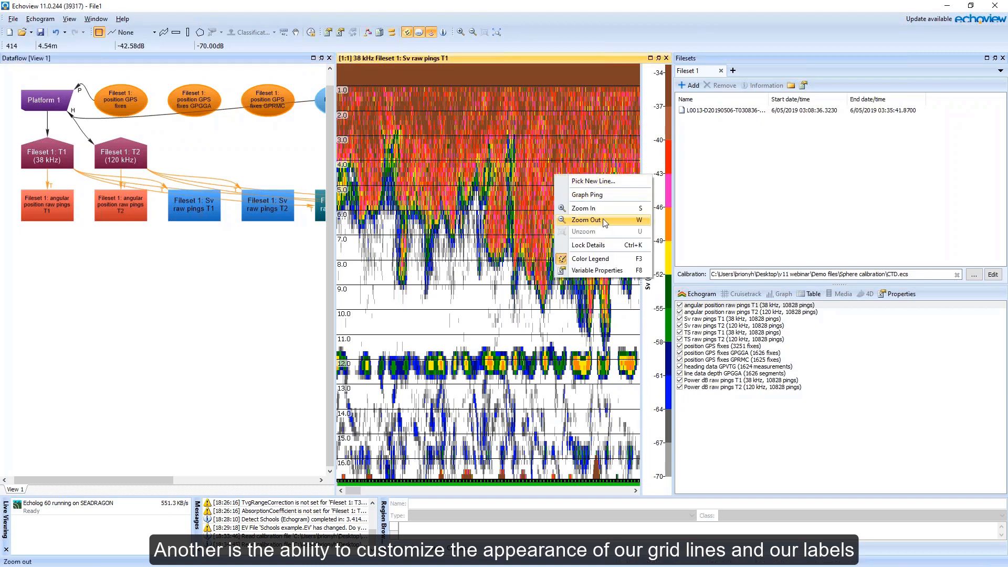
{"action": "left_click", "coordinate": [601, 271]}
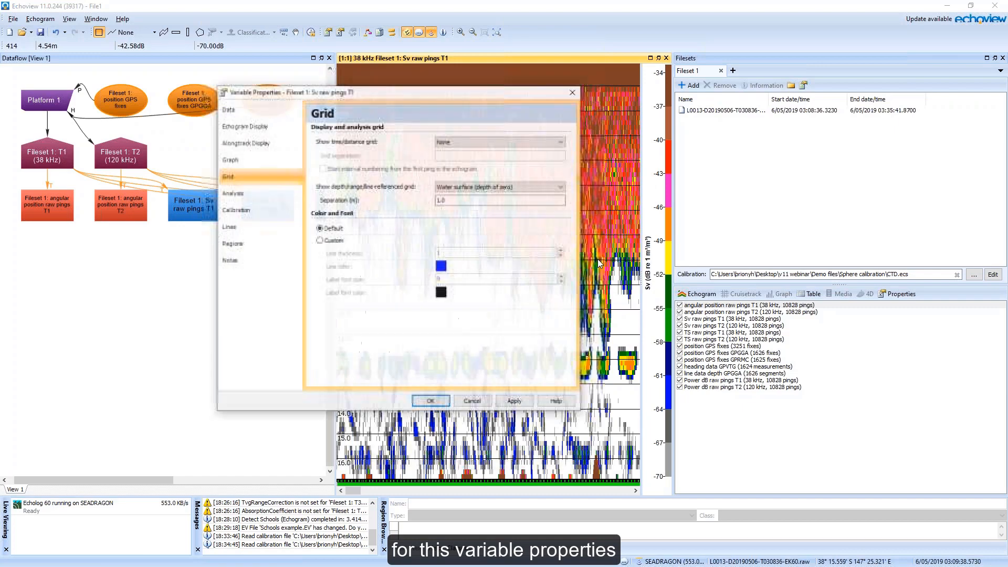
{"action": "left_click_drag", "start_coordinate": [462, 97], "coordinate": [775, 109]}
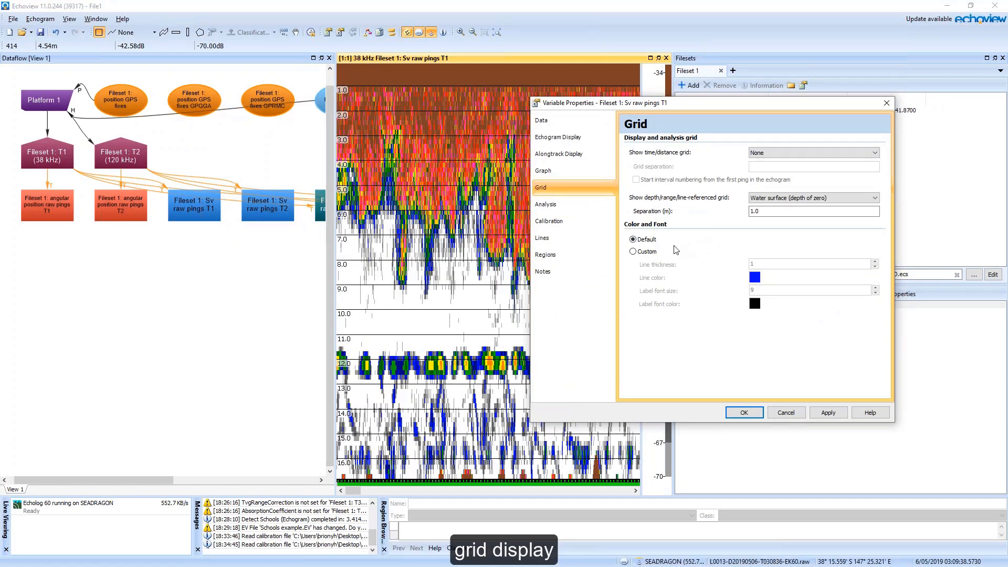
{"action": "left_click", "coordinate": [649, 254]}
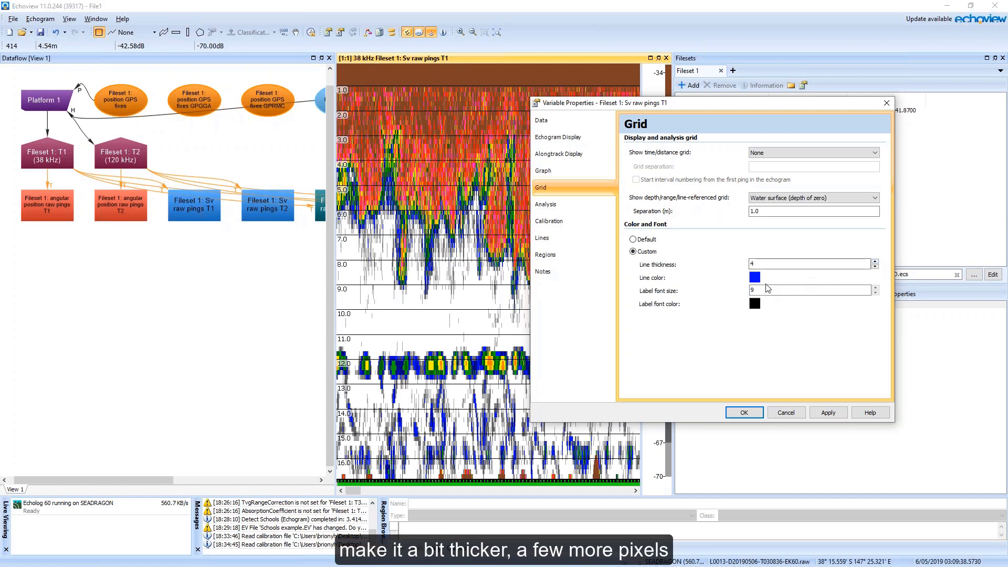
{"action": "left_click", "coordinate": [756, 279]}
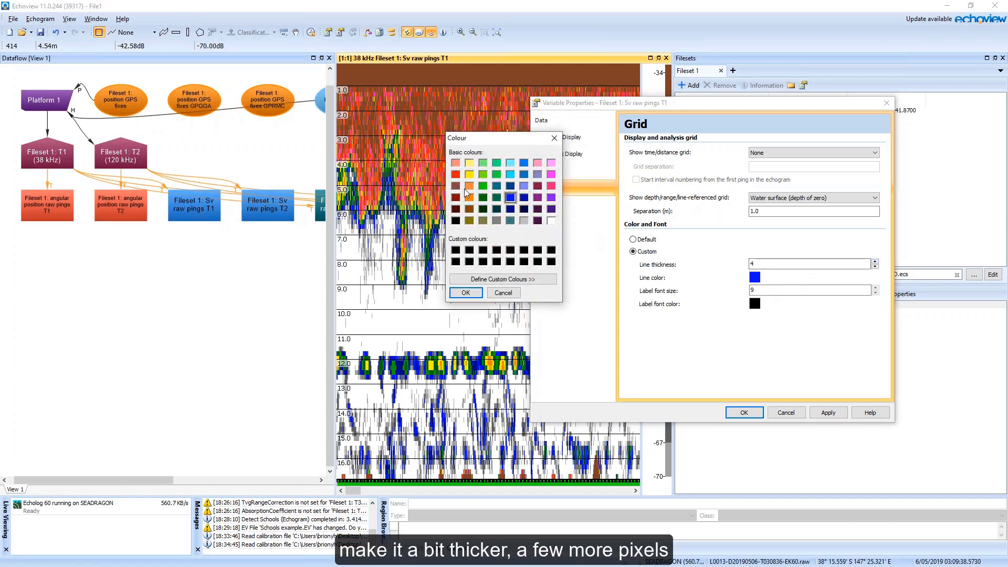
{"action": "left_click", "coordinate": [469, 174]}
{"action": "left_click", "coordinate": [465, 293]}
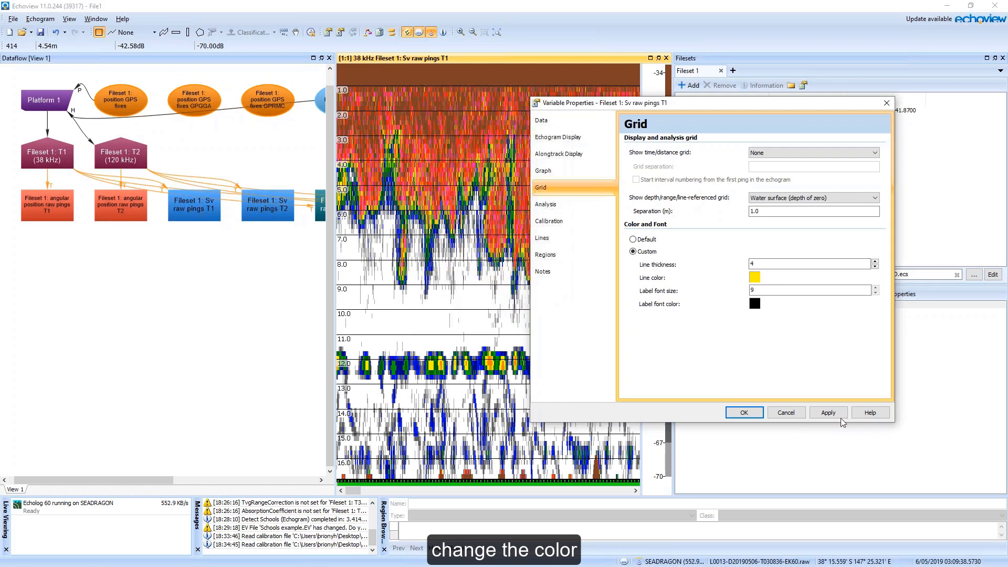
{"action": "left_click", "coordinate": [828, 413]}
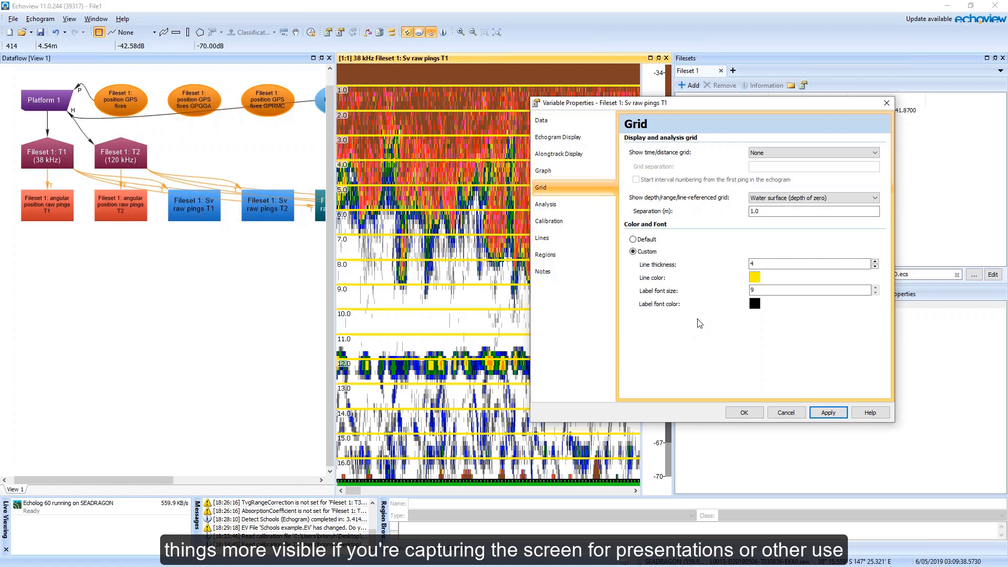
Apply a grid label font size of 14 and close the variable properties.
{"action": "left_click", "coordinate": [875, 287]}
{"action": "left_click", "coordinate": [835, 411]}
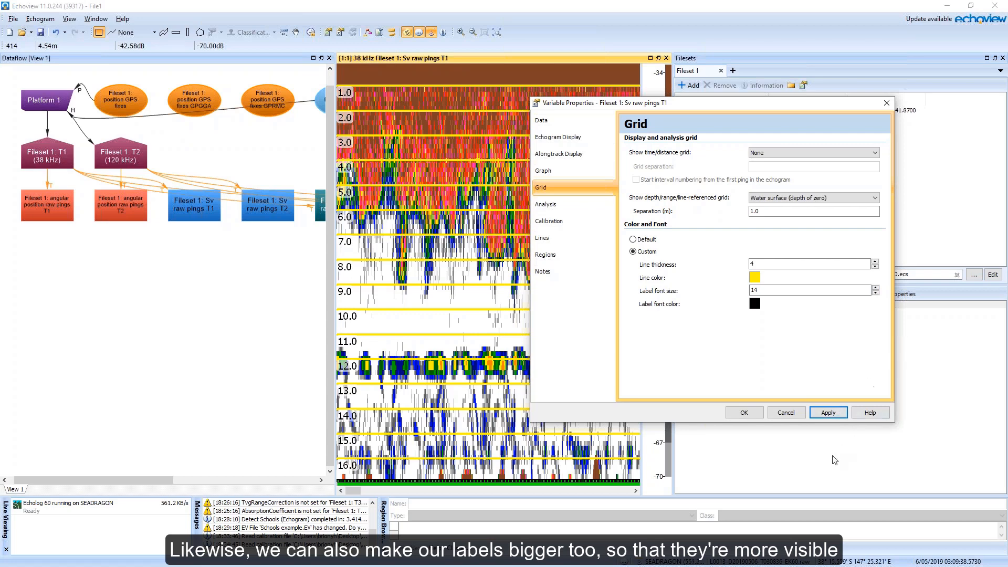
{"action": "left_click", "coordinate": [786, 414]}
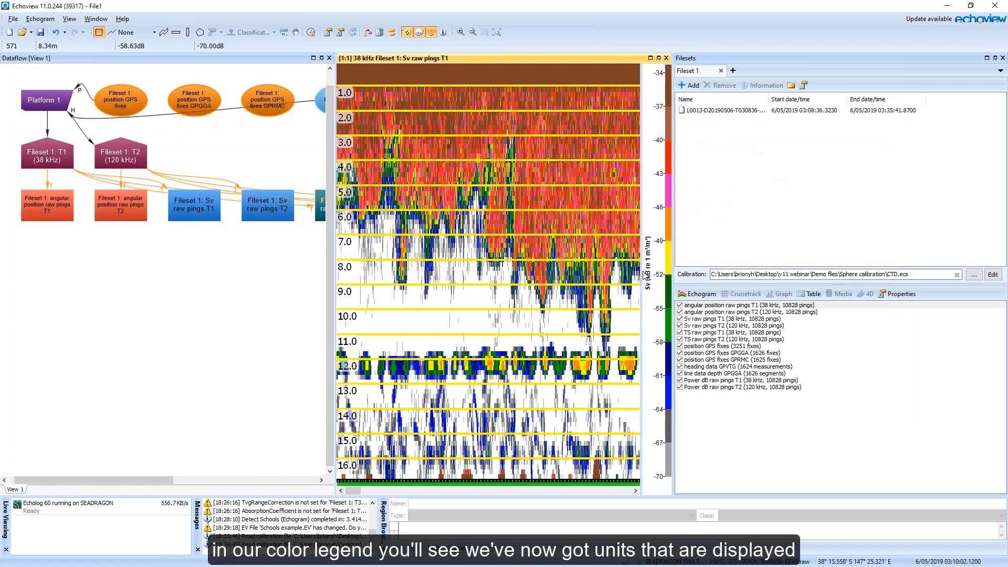
Widen the echogram's color legend and set its label location to No label.
{"action": "left_click_drag", "start_coordinate": [642, 274], "coordinate": [626, 274]}
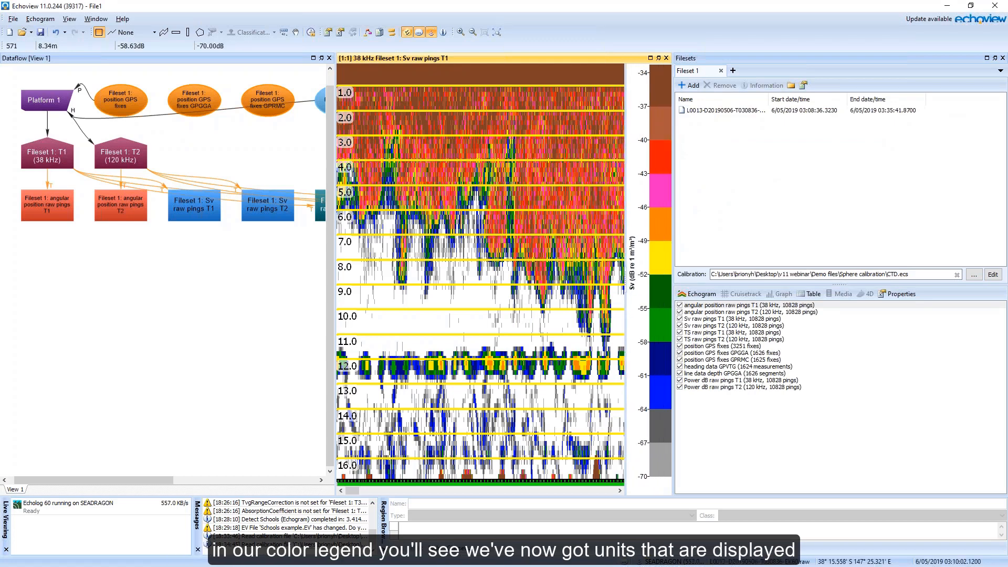
{"action": "right_click", "coordinate": [659, 276]}
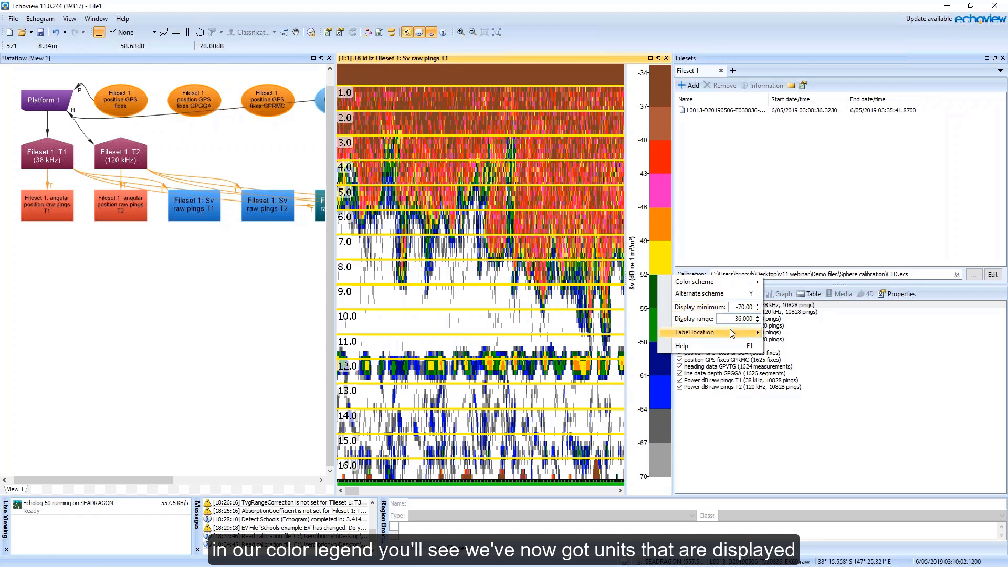
{"action": "mouse_move", "coordinate": [732, 332]}
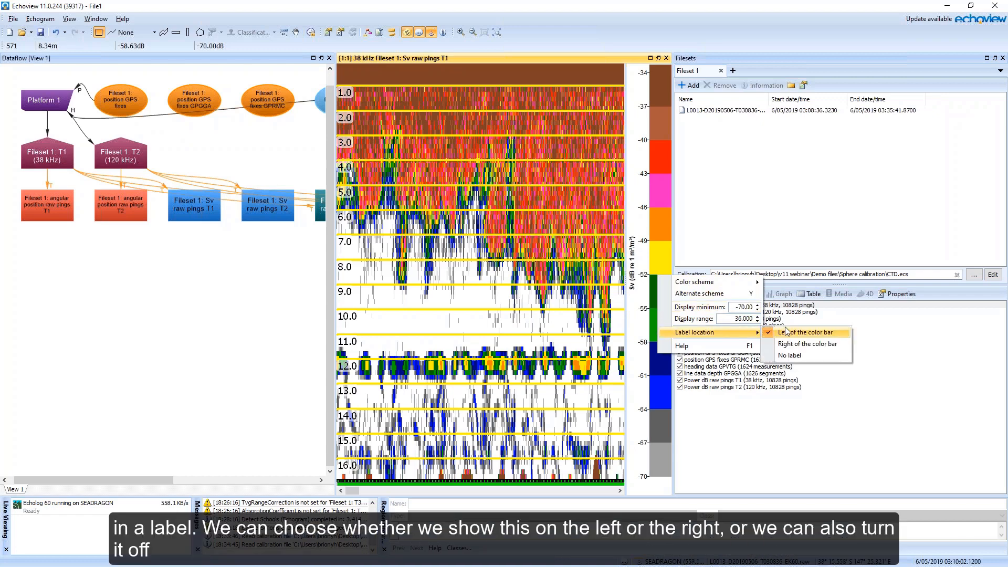
{"action": "left_click", "coordinate": [795, 355]}
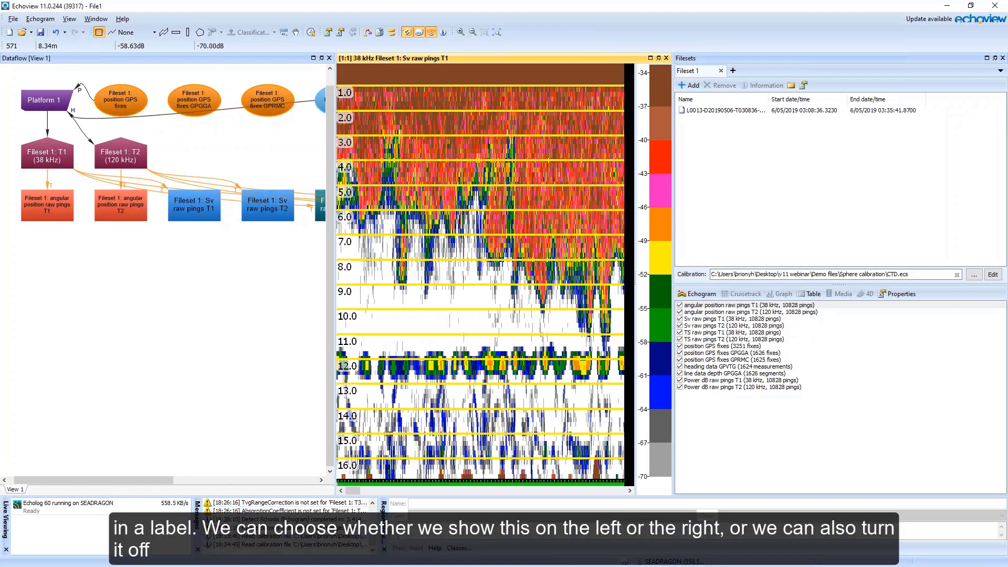
Set the color legend's label location to Left of the color bar.
{"action": "right_click", "coordinate": [652, 319]}
{"action": "mouse_move", "coordinate": [698, 374]}
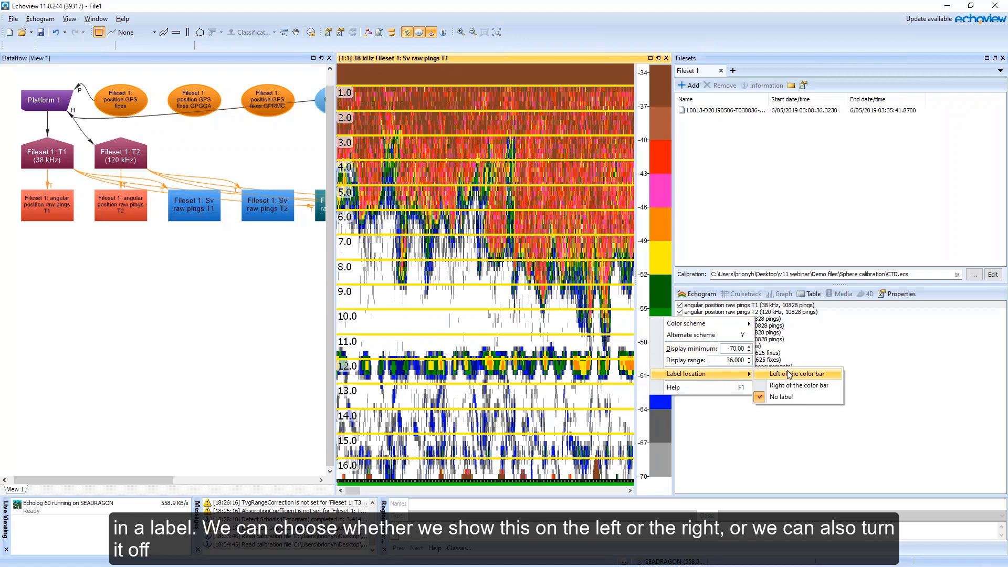
{"action": "left_click", "coordinate": [756, 374]}
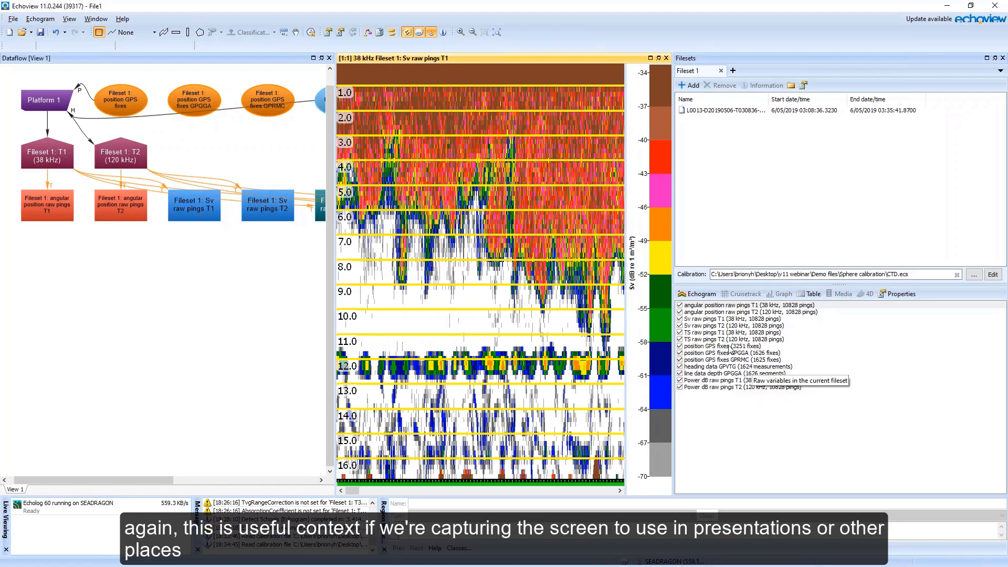